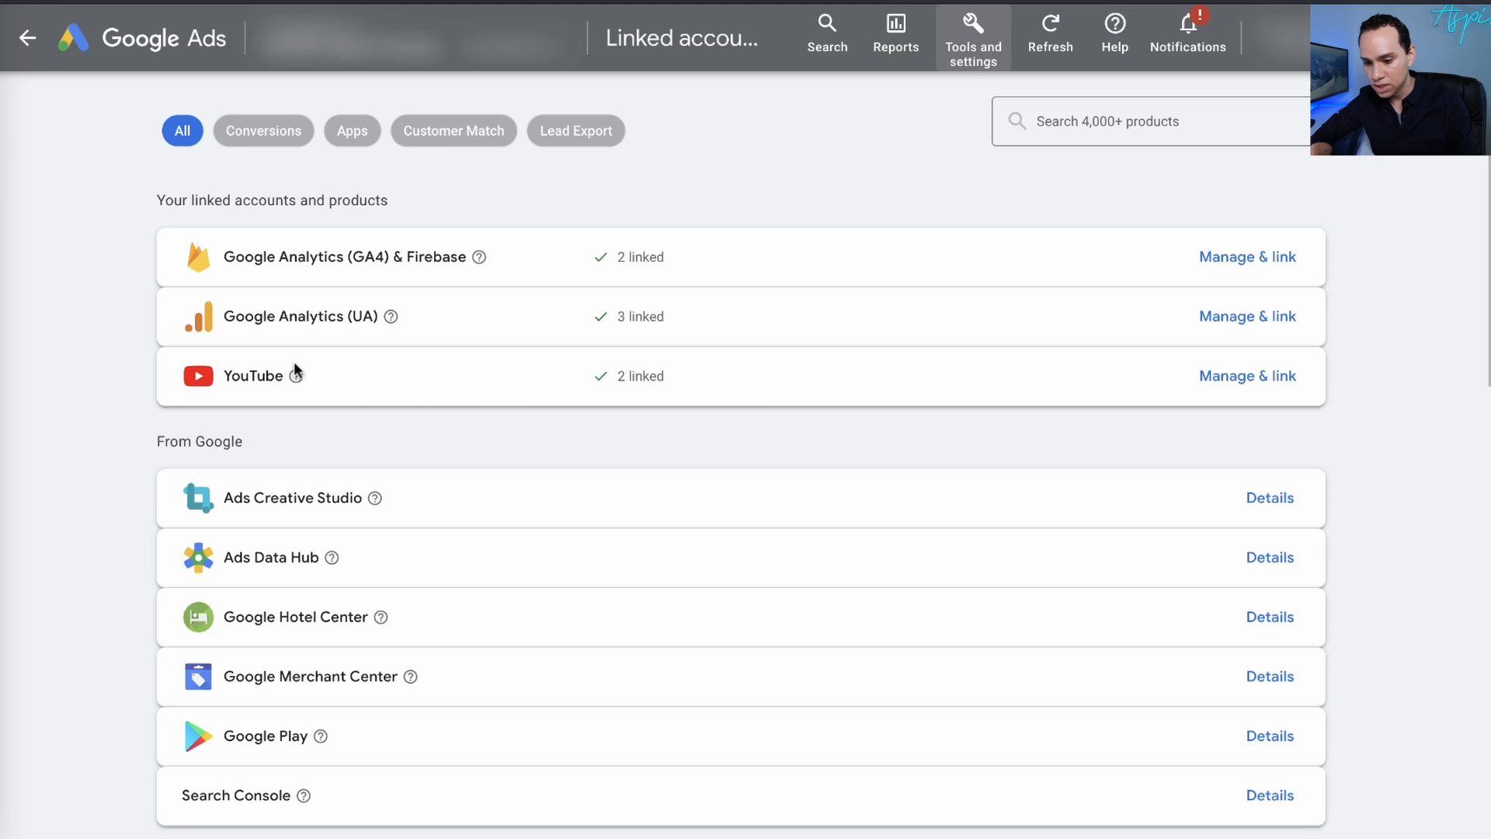
- Review the linked YouTube channels and the form for linking another channel, and dismiss the form
click(1227, 381)
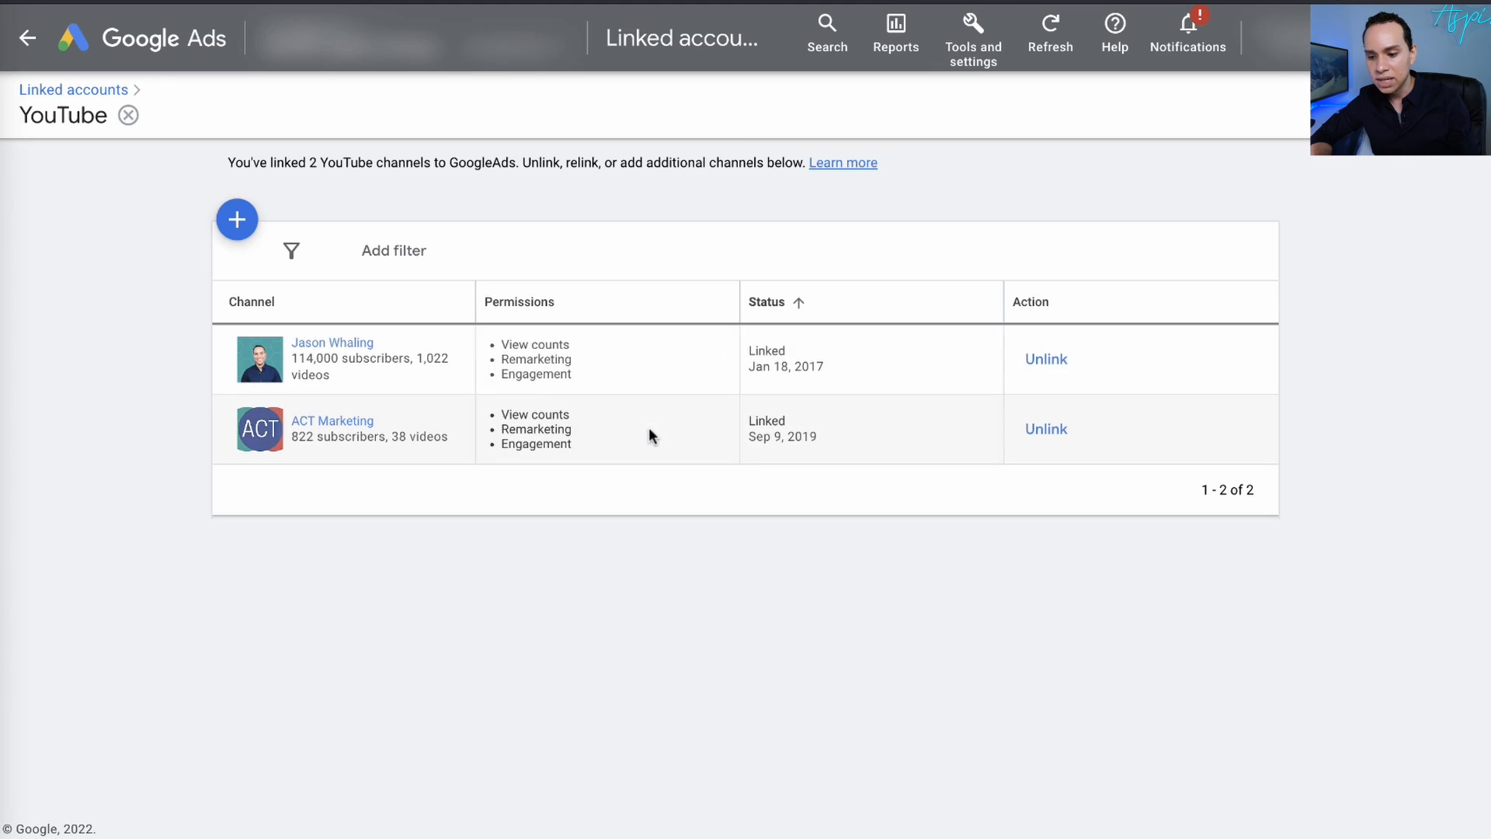
click(237, 220)
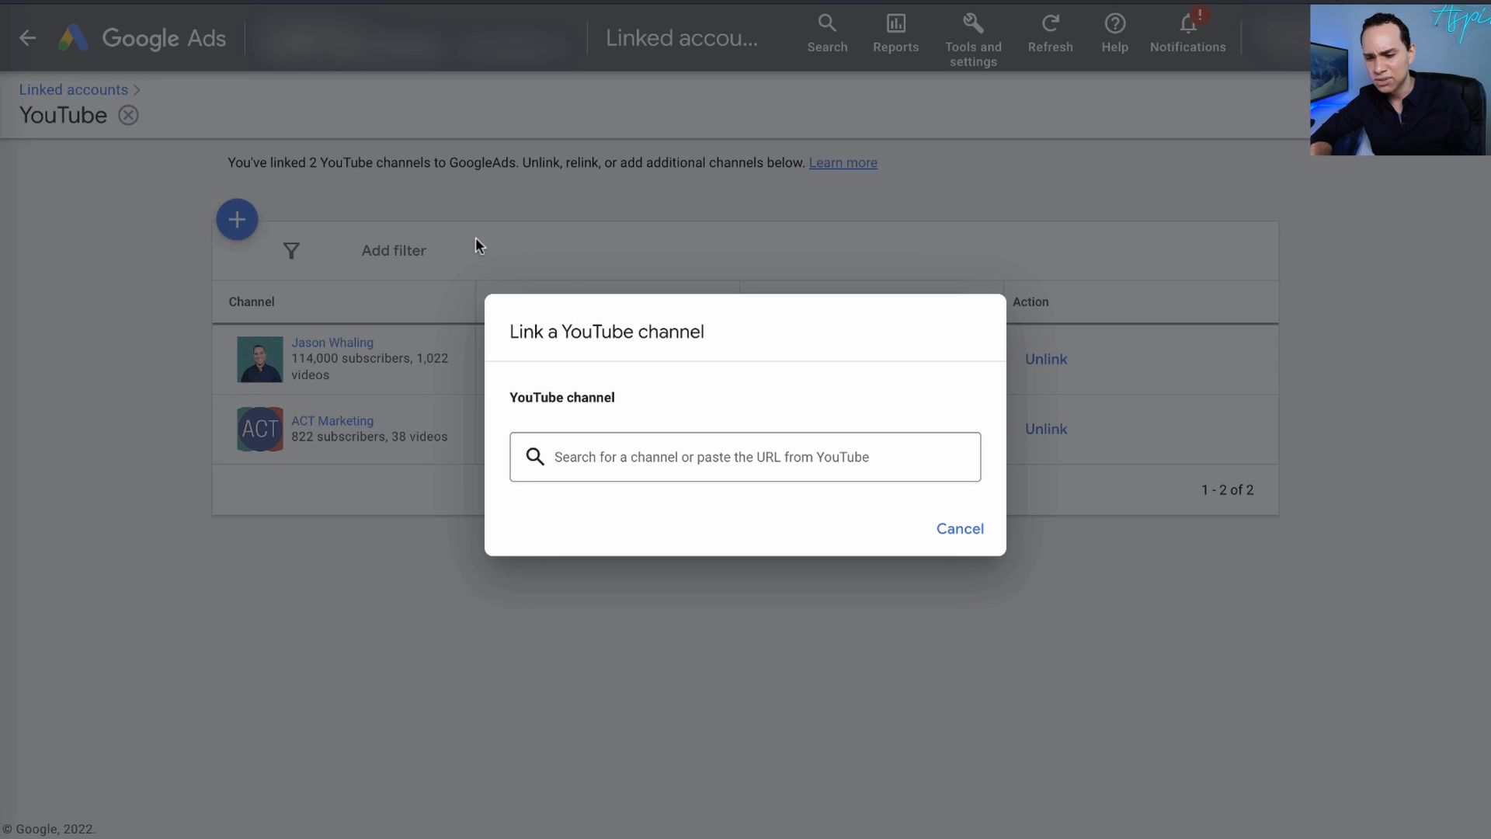
click(958, 532)
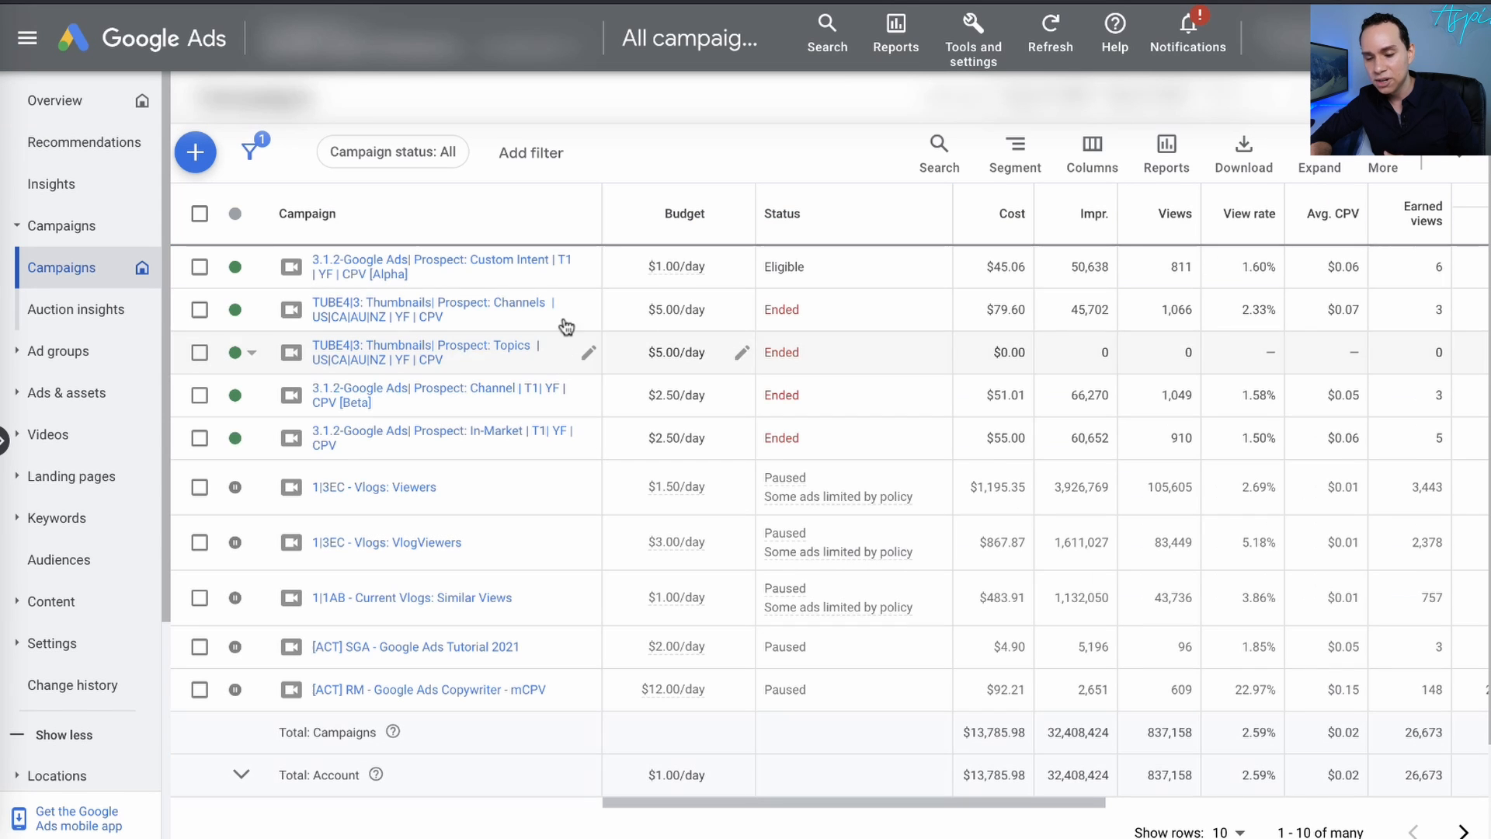
- Create a new campaign without a goal's guidance, using the Video campaign type and the Custom video campaign subtype
click(199, 162)
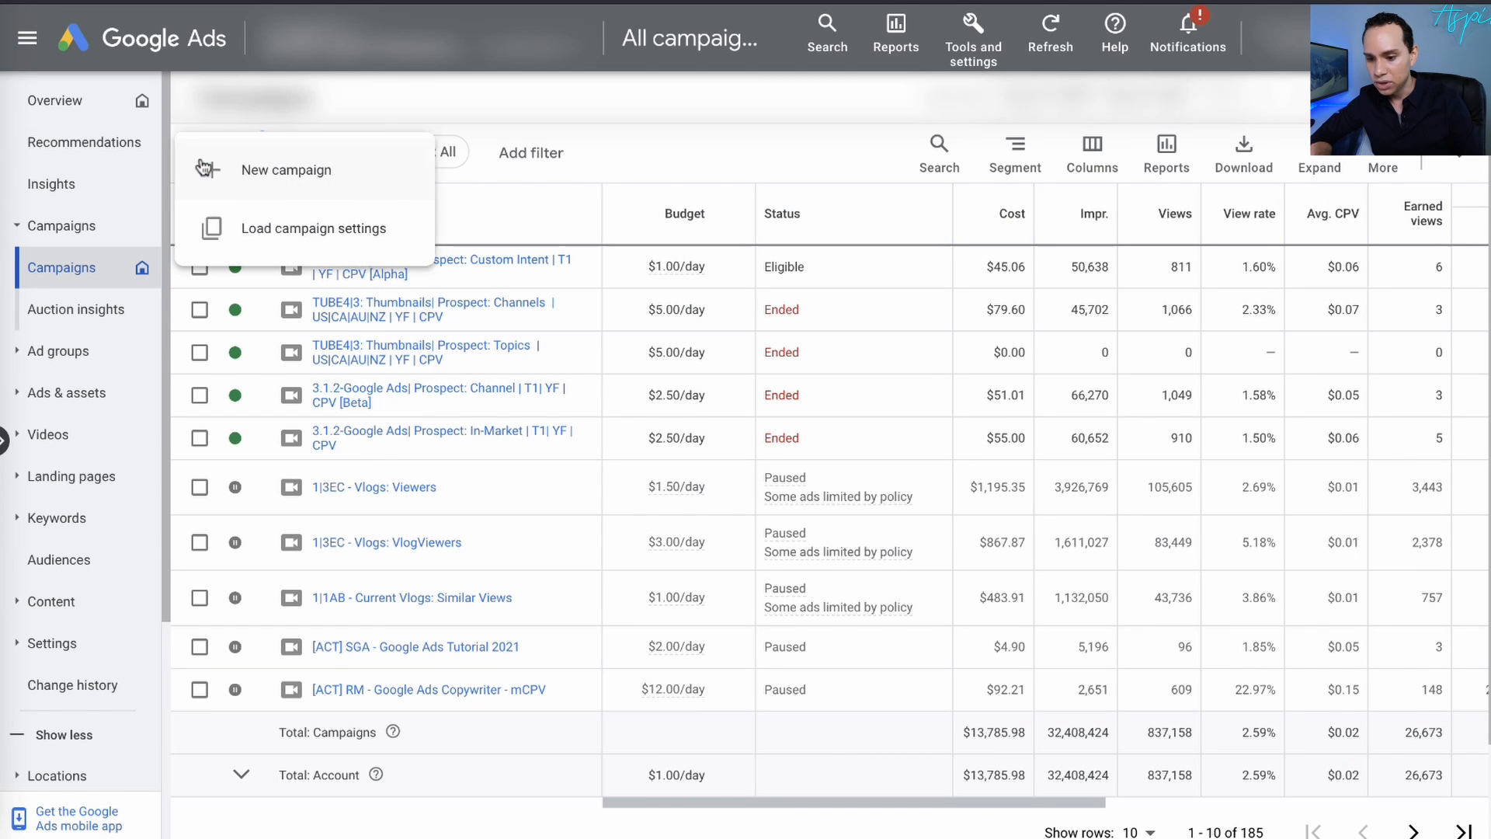
click(299, 167)
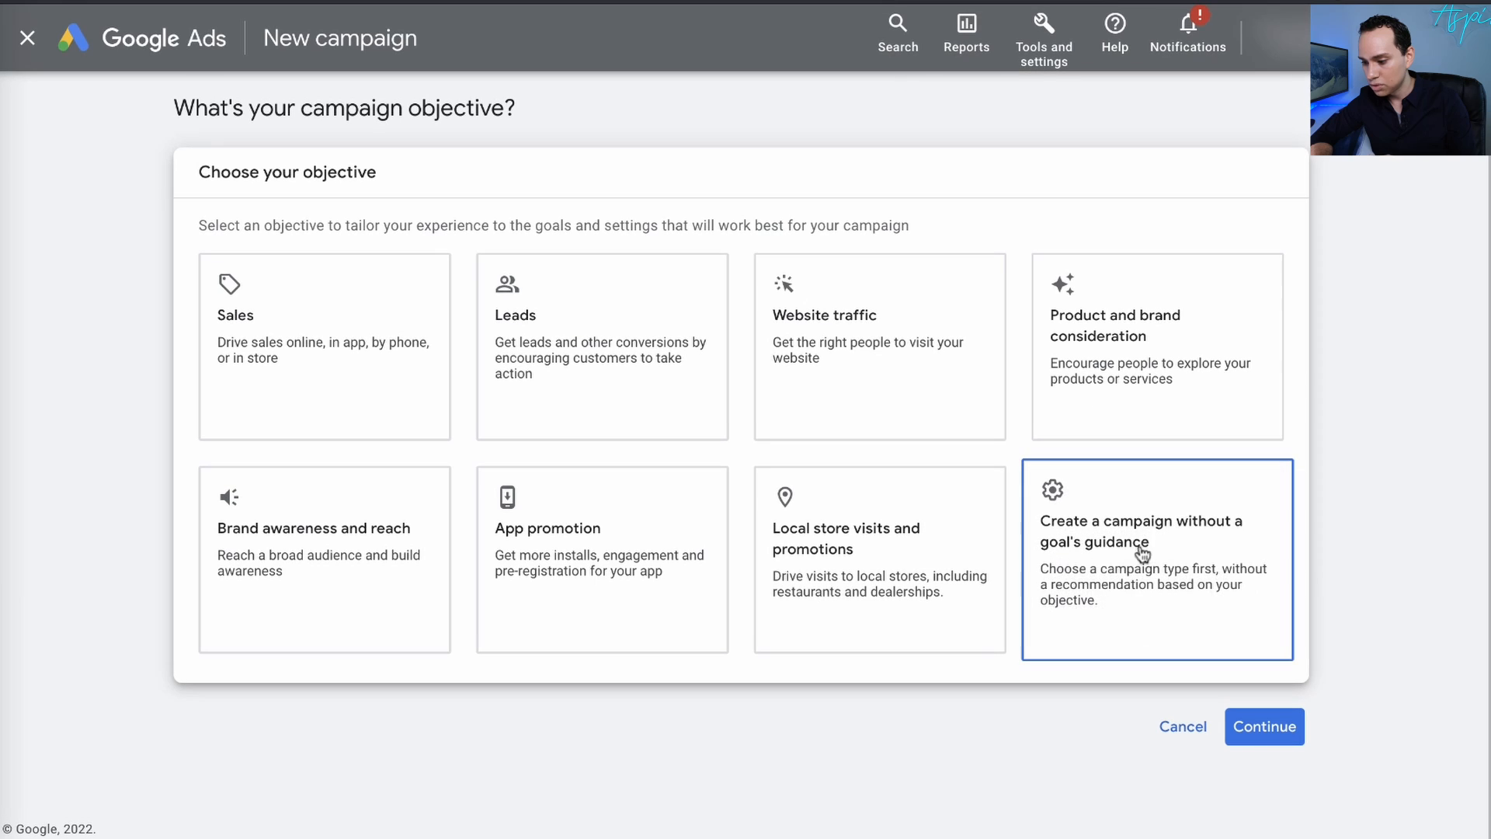
click(1142, 571)
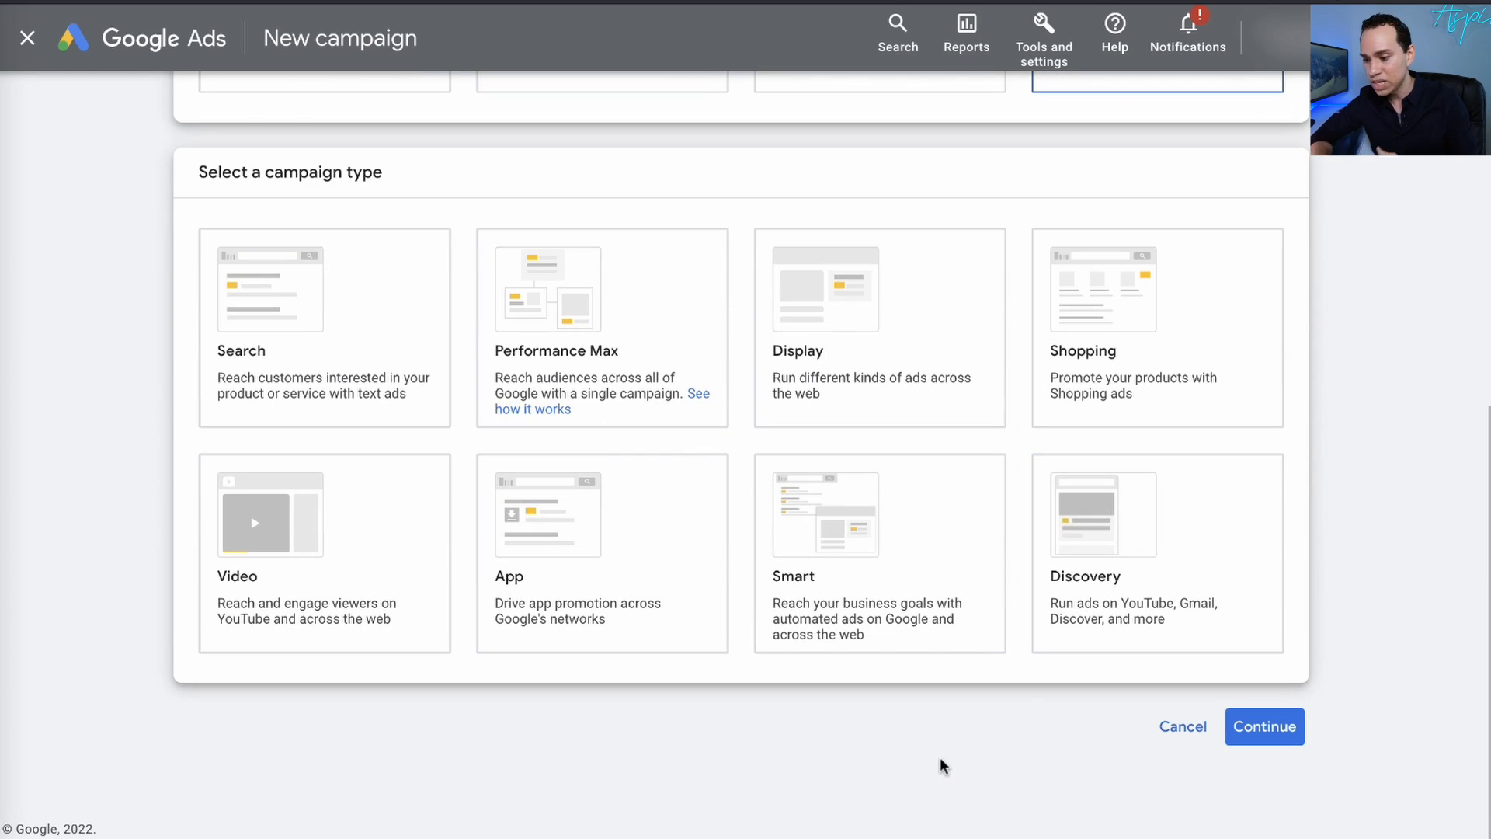
click(338, 610)
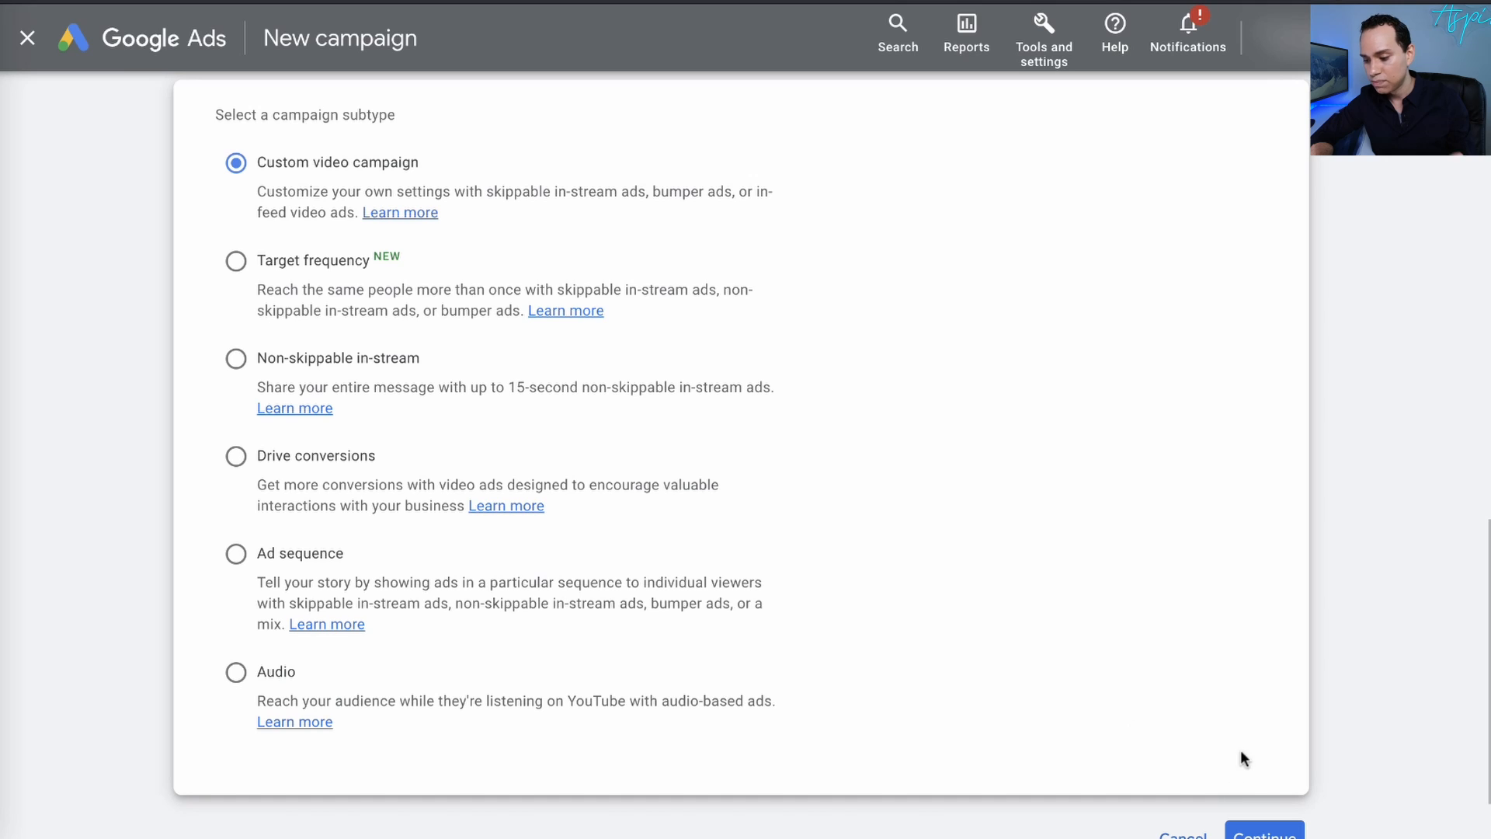
scroll(1241, 751, down, 2)
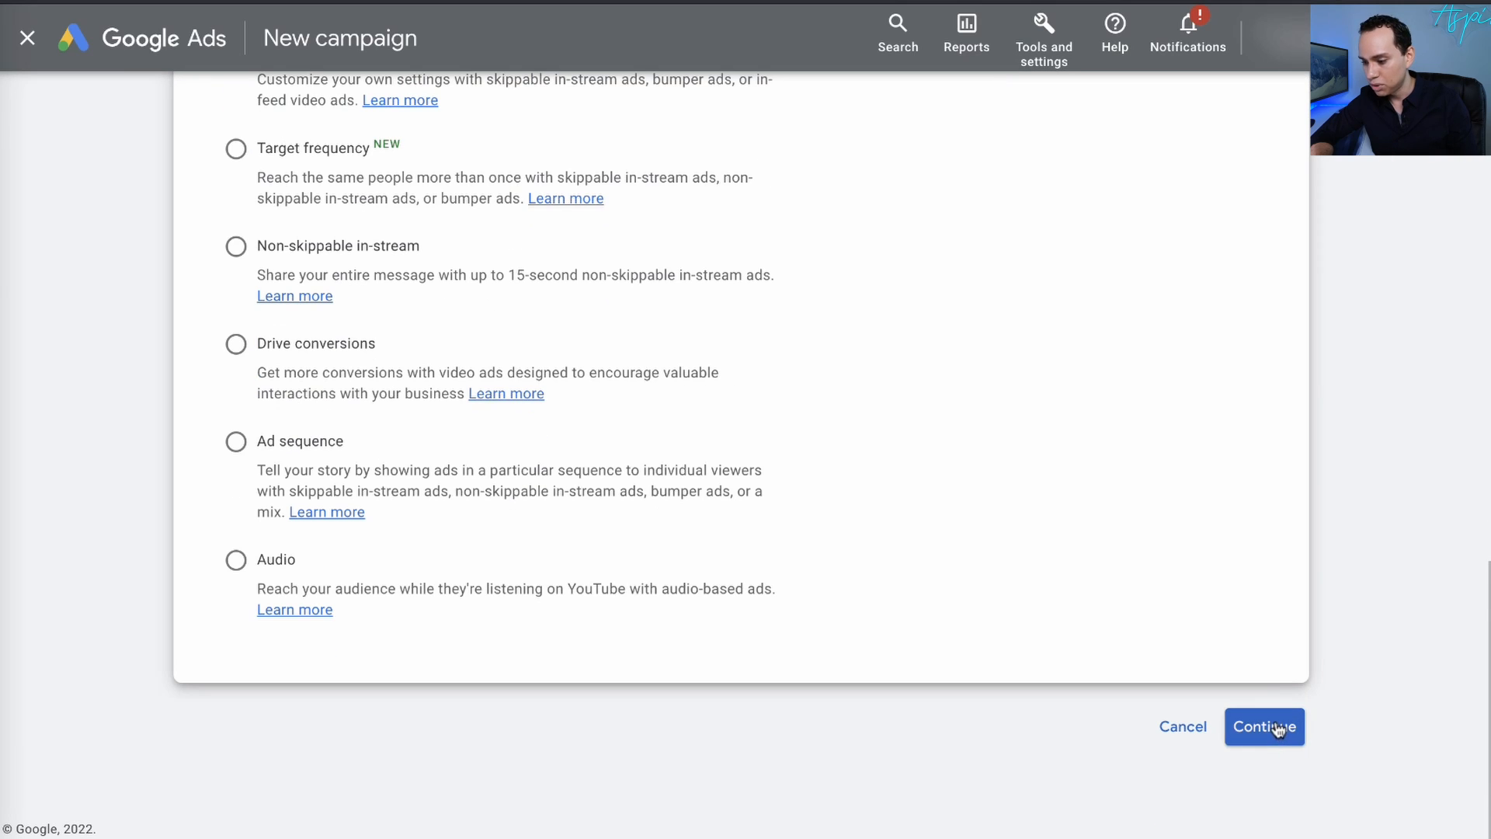
click(1278, 728)
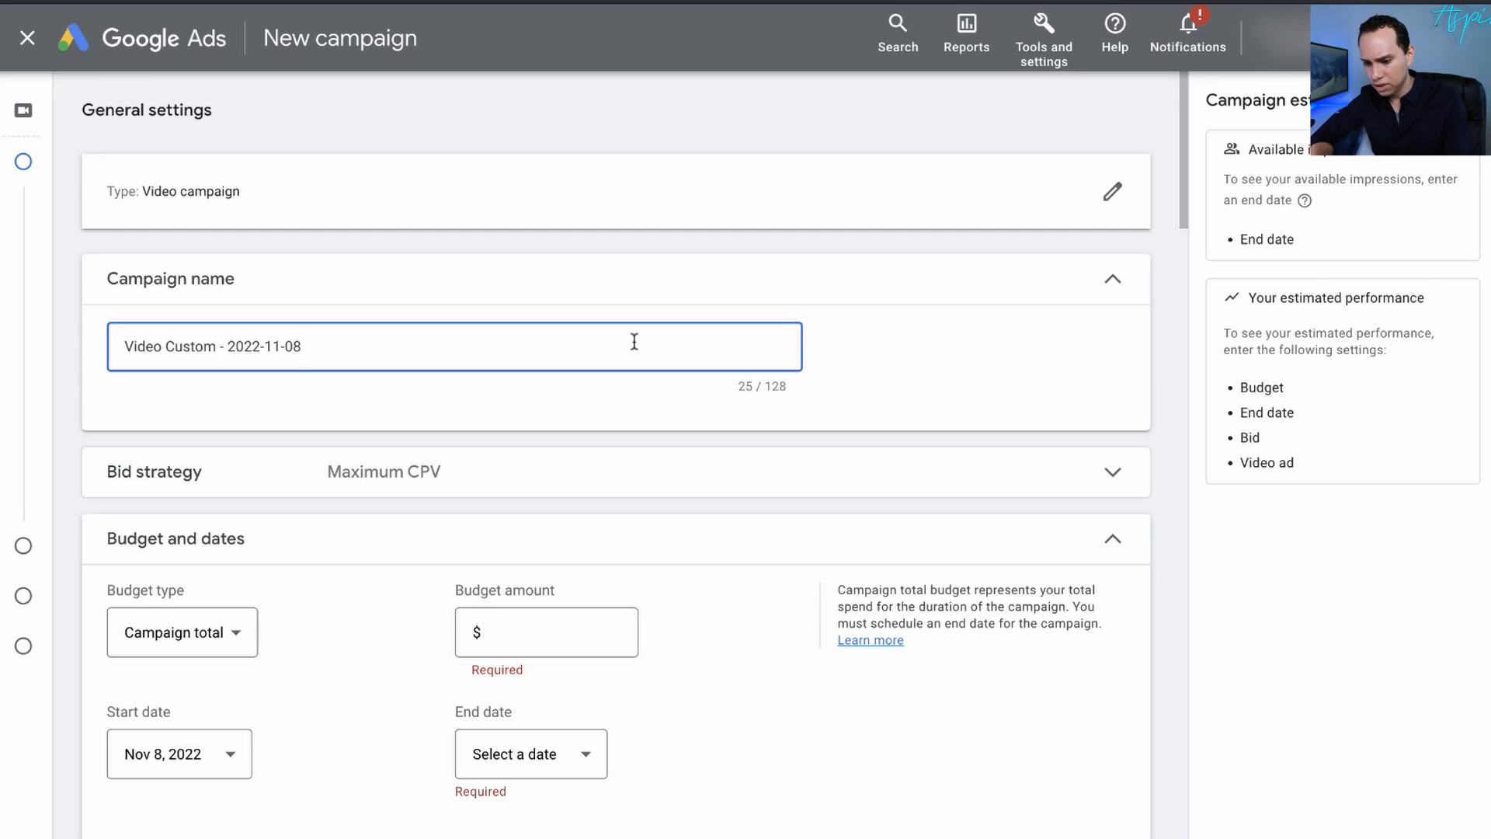
- Name the campaign "F136 - DEMO (For Subs)"
triple_click(634, 341)
text(F136 - DEMO)
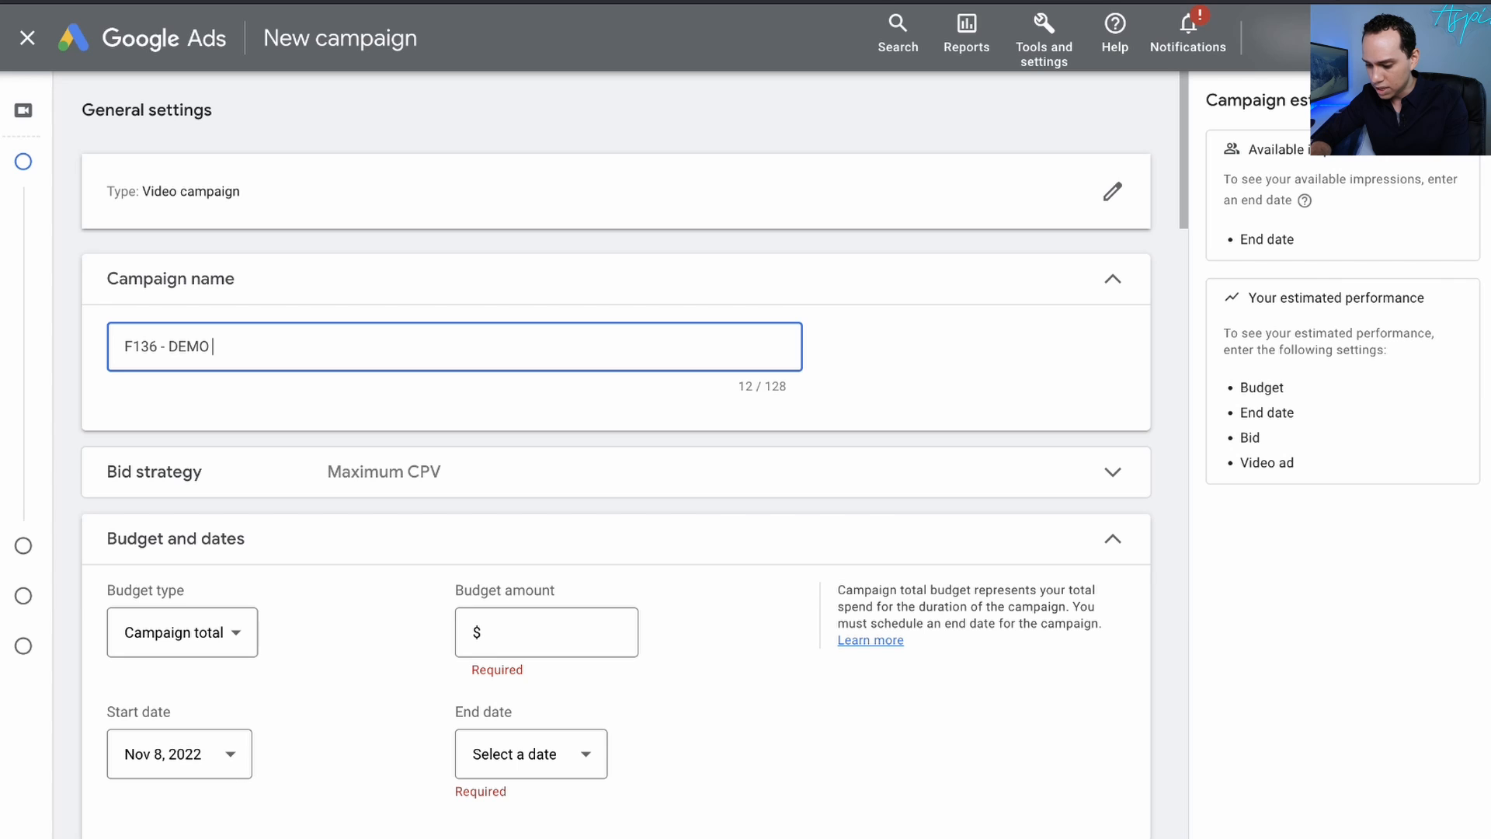
text((For SUb)
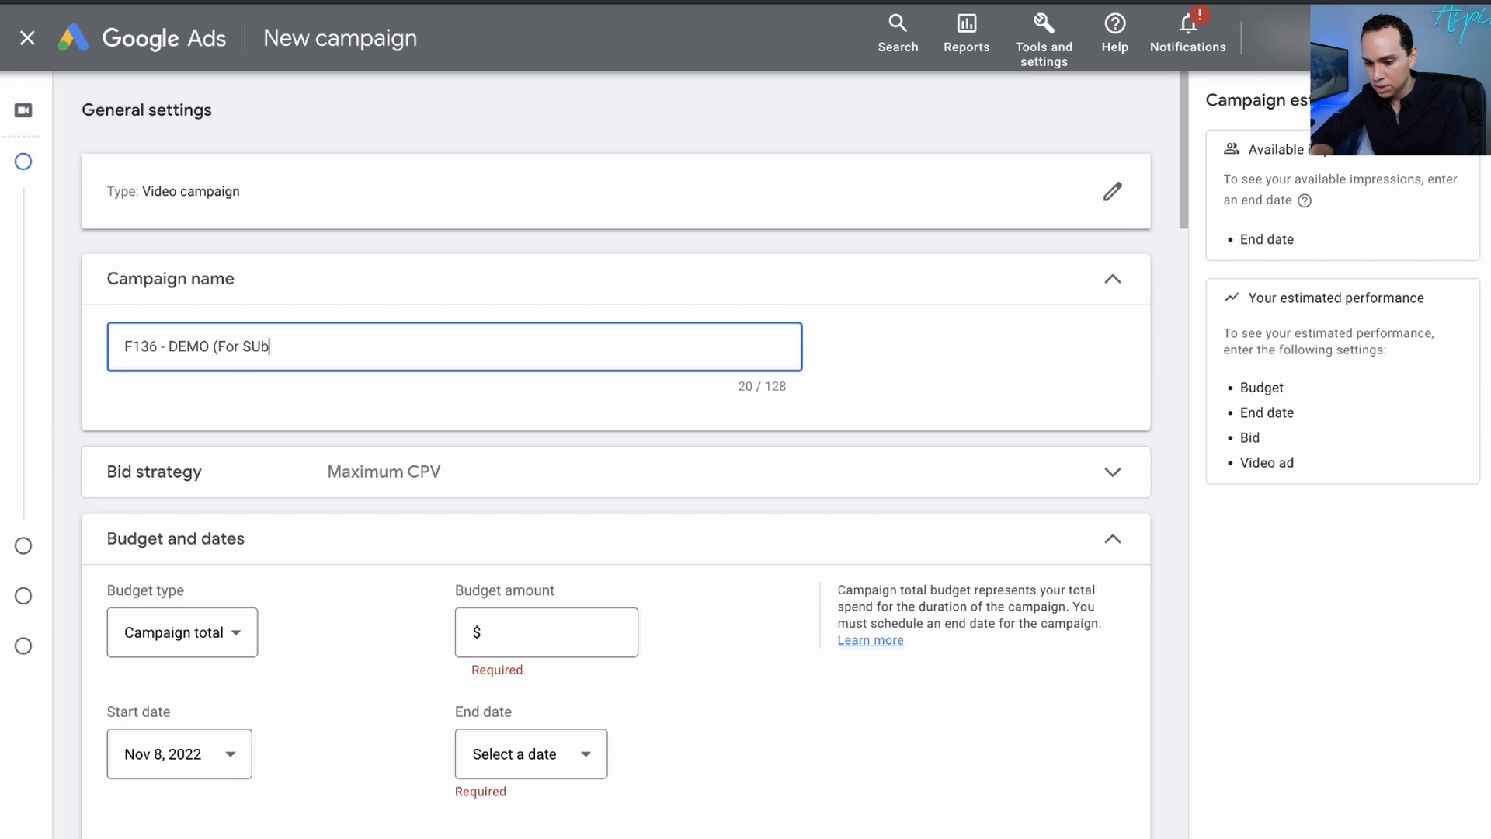
text(ubs))
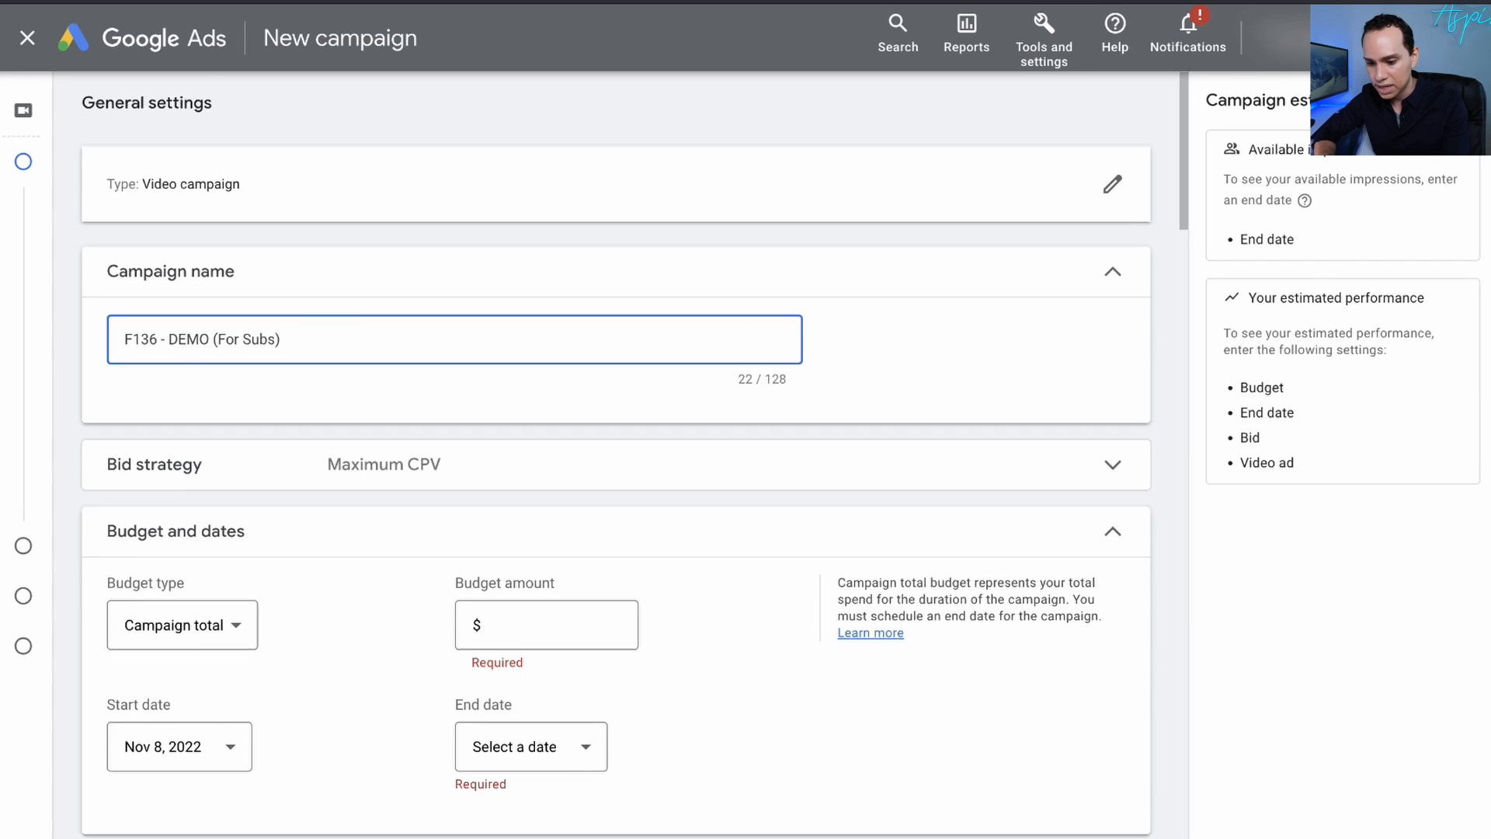
- Expand the bid strategy settings and set the campaign budget to a daily amount of $2.50
scroll(584, 393, down, 2)
click(569, 375)
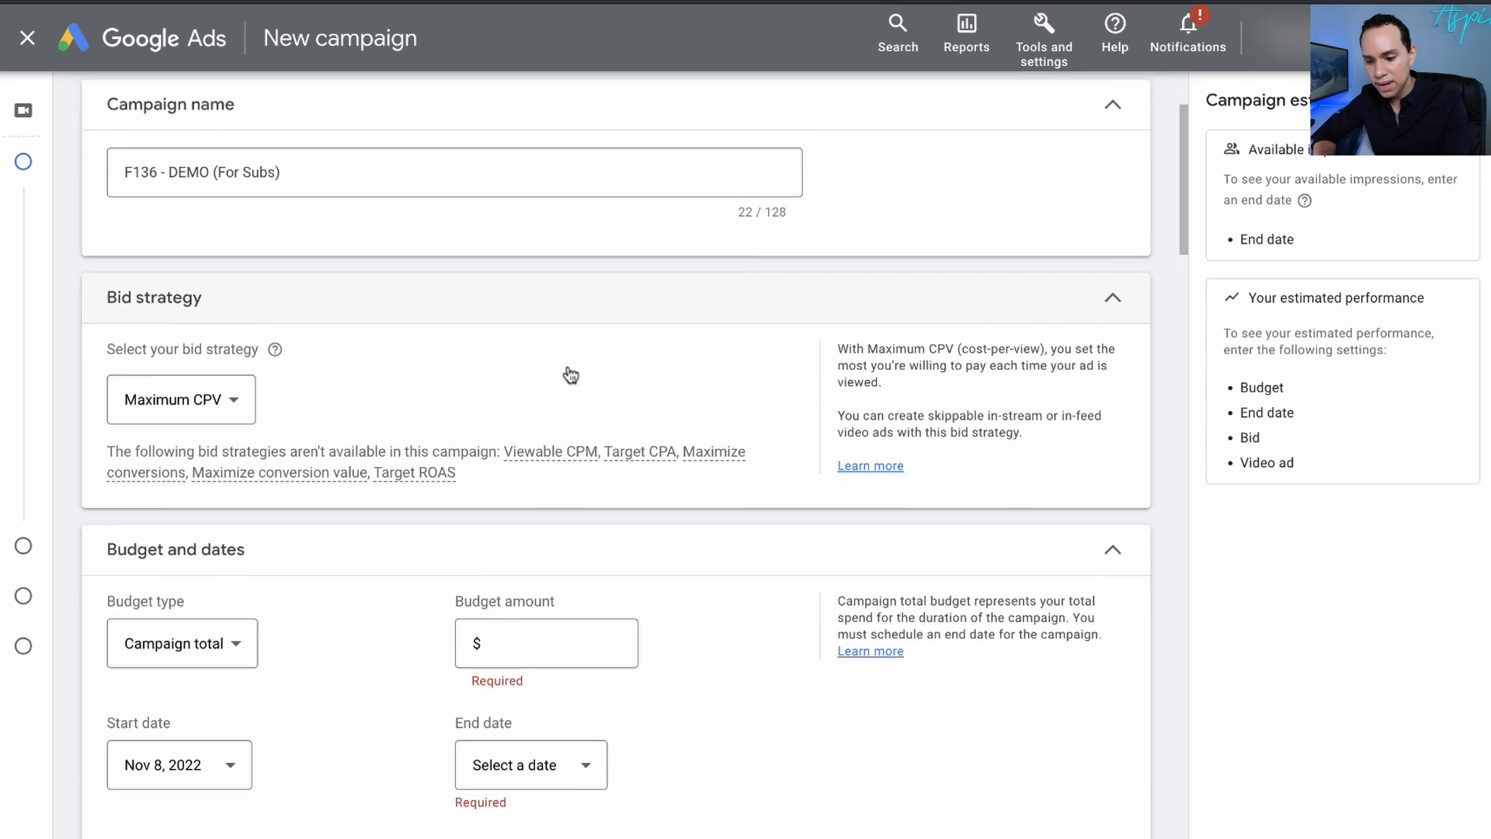
scroll(235, 311, down, 3)
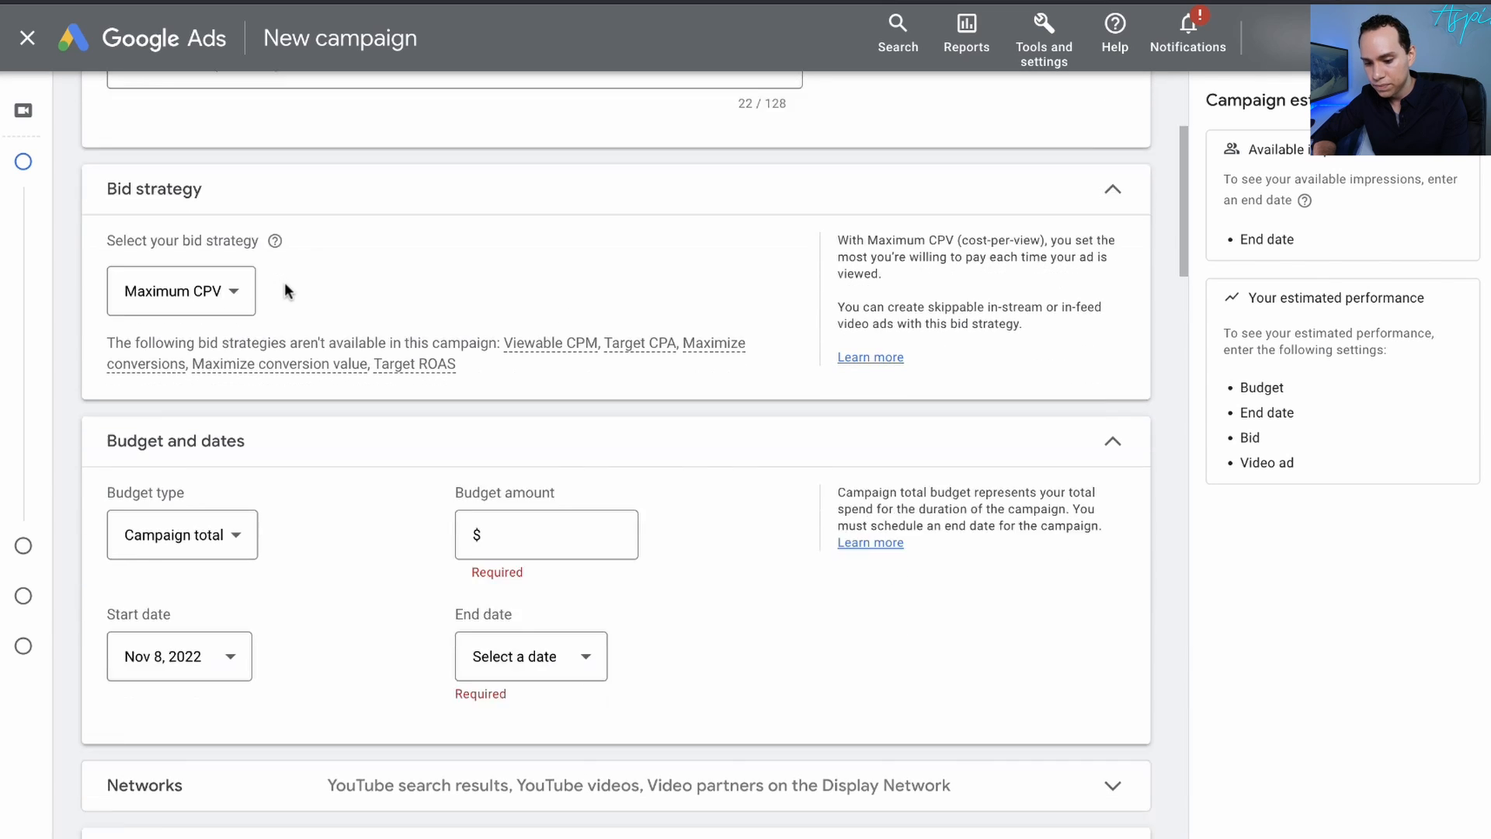
click(233, 322)
click(202, 342)
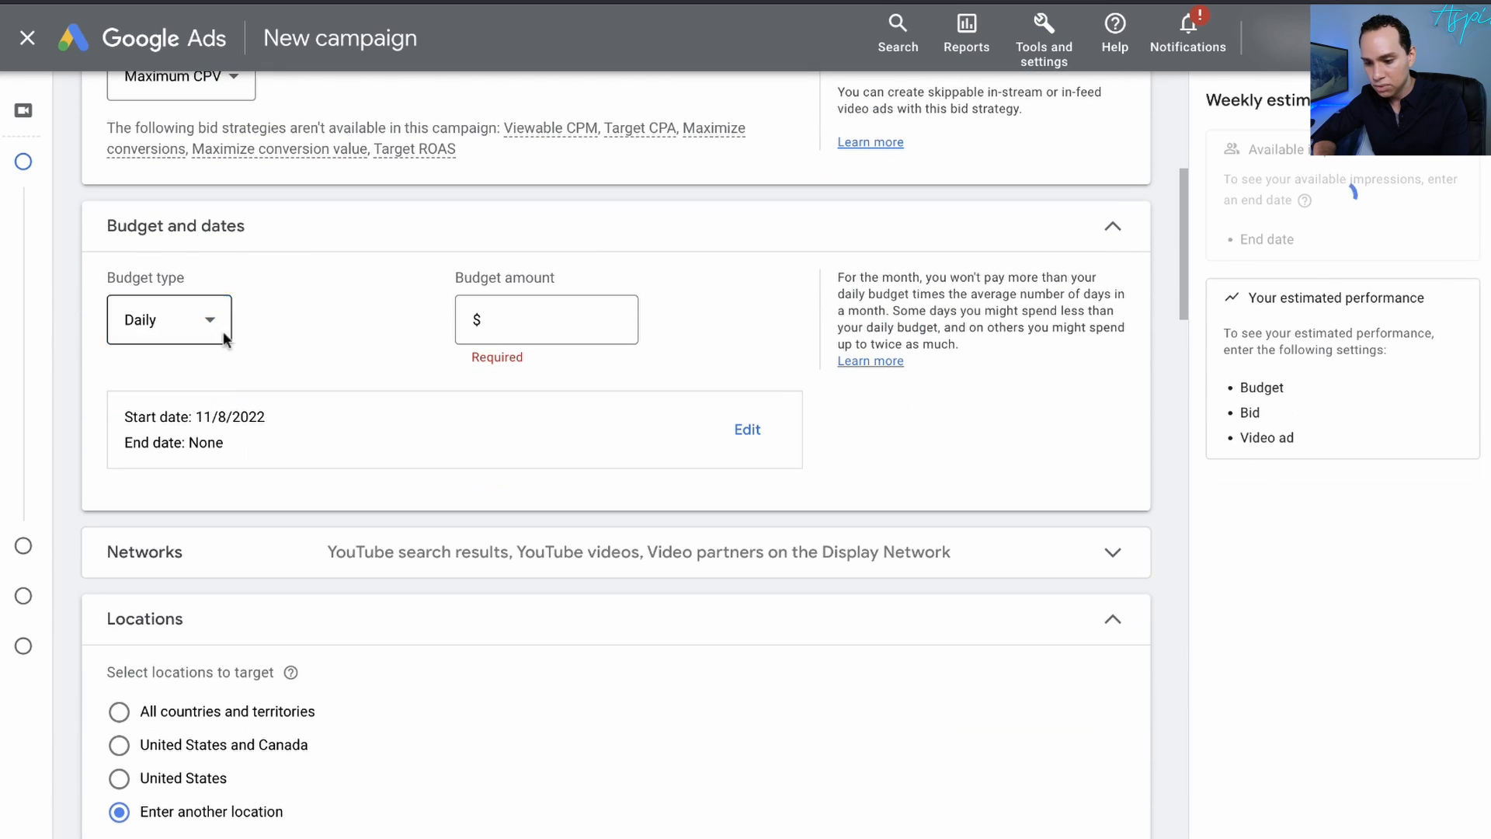
click(580, 319)
text(2.50)
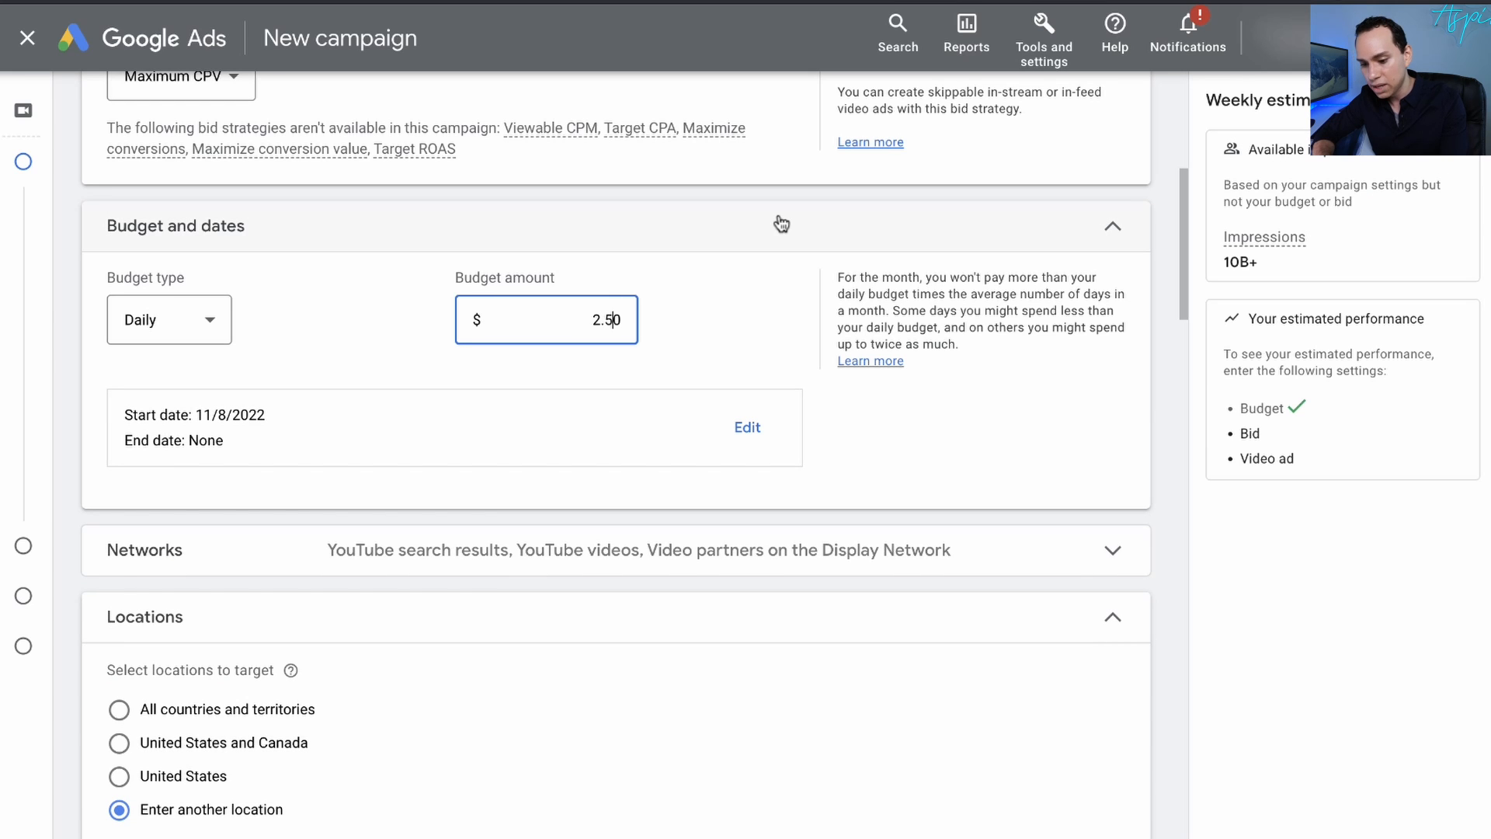
- Schedule the campaign with a start date of Nov 14, 2022 and an end date of Nov 28, 2022
click(747, 426)
scroll(466, 494, down, 2)
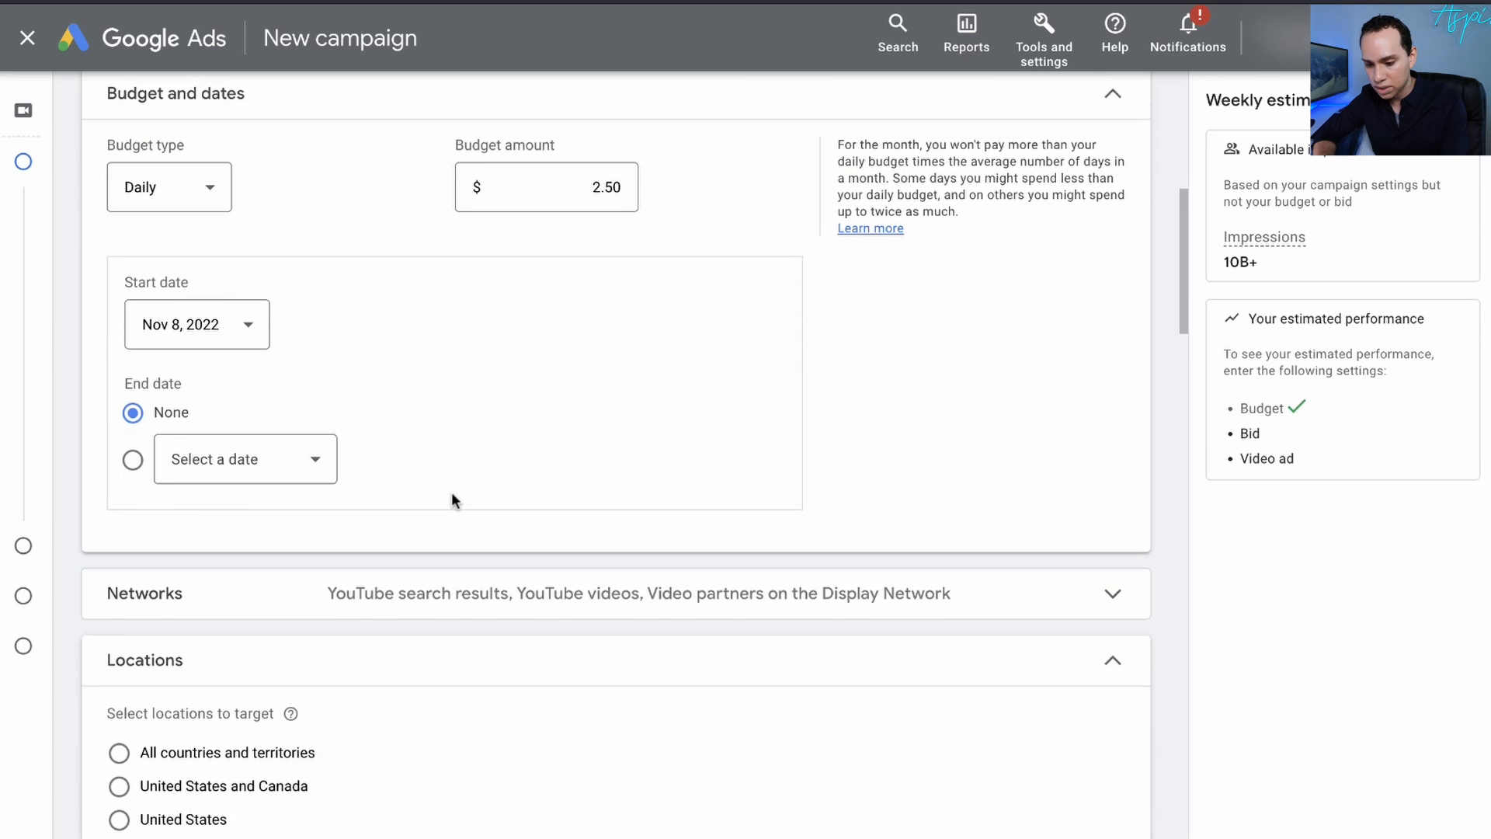
click(257, 299)
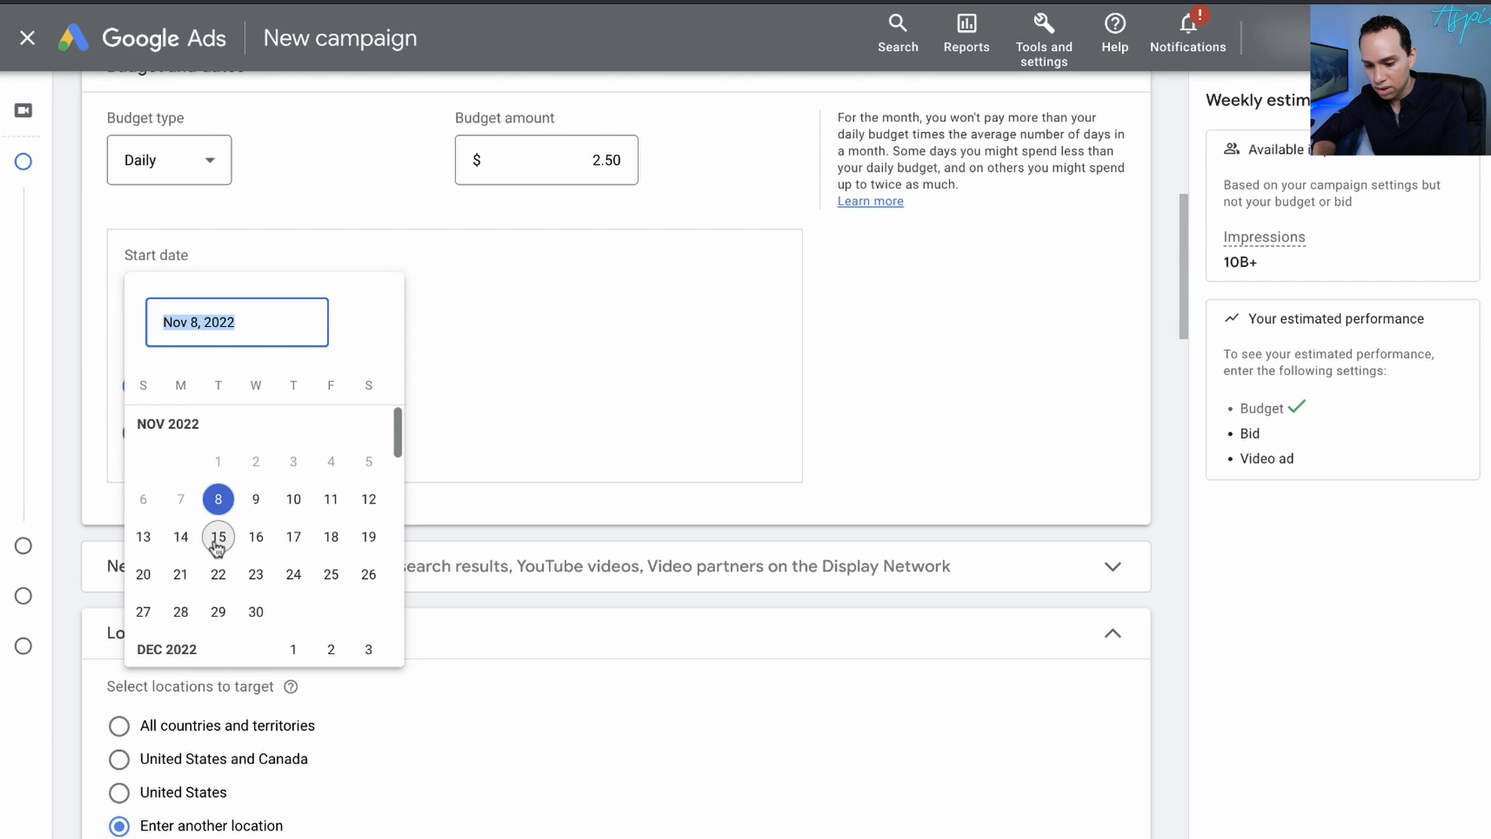
click(181, 536)
click(281, 427)
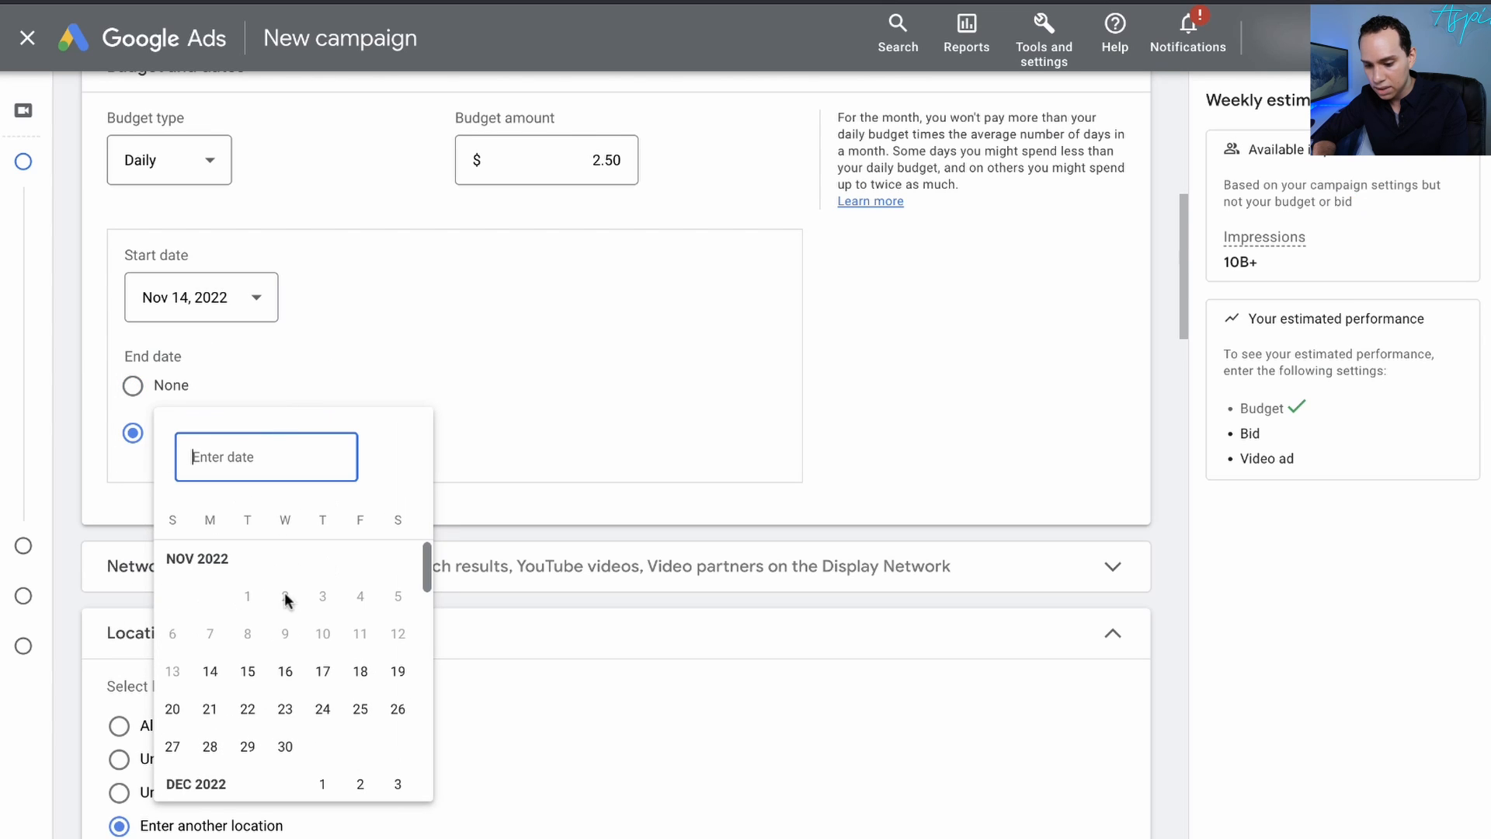
click(210, 746)
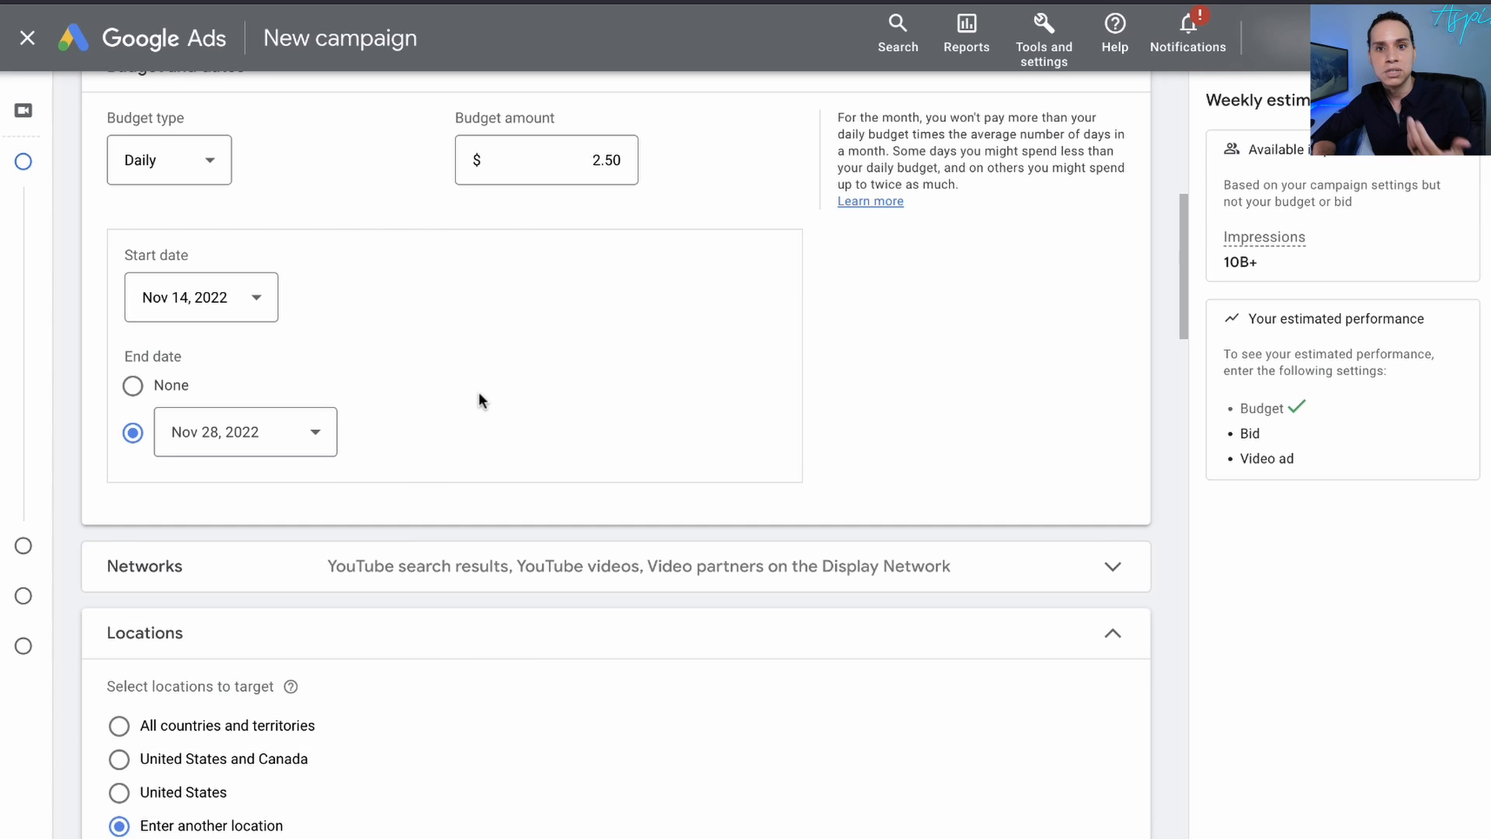
- Exclude video partners on the Display Network from the campaign's networks
scroll(480, 394, down, 3)
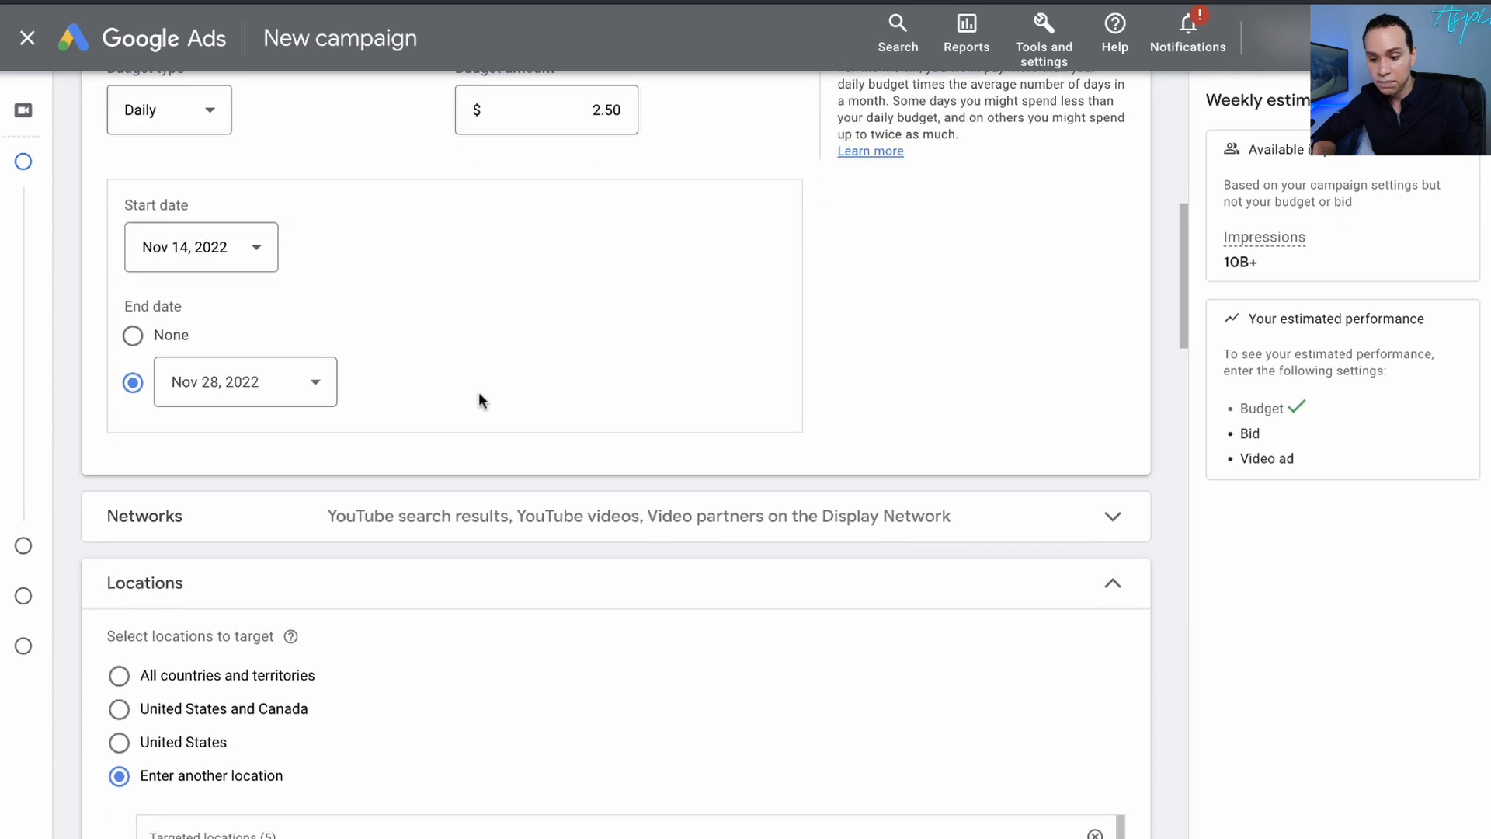
click(500, 367)
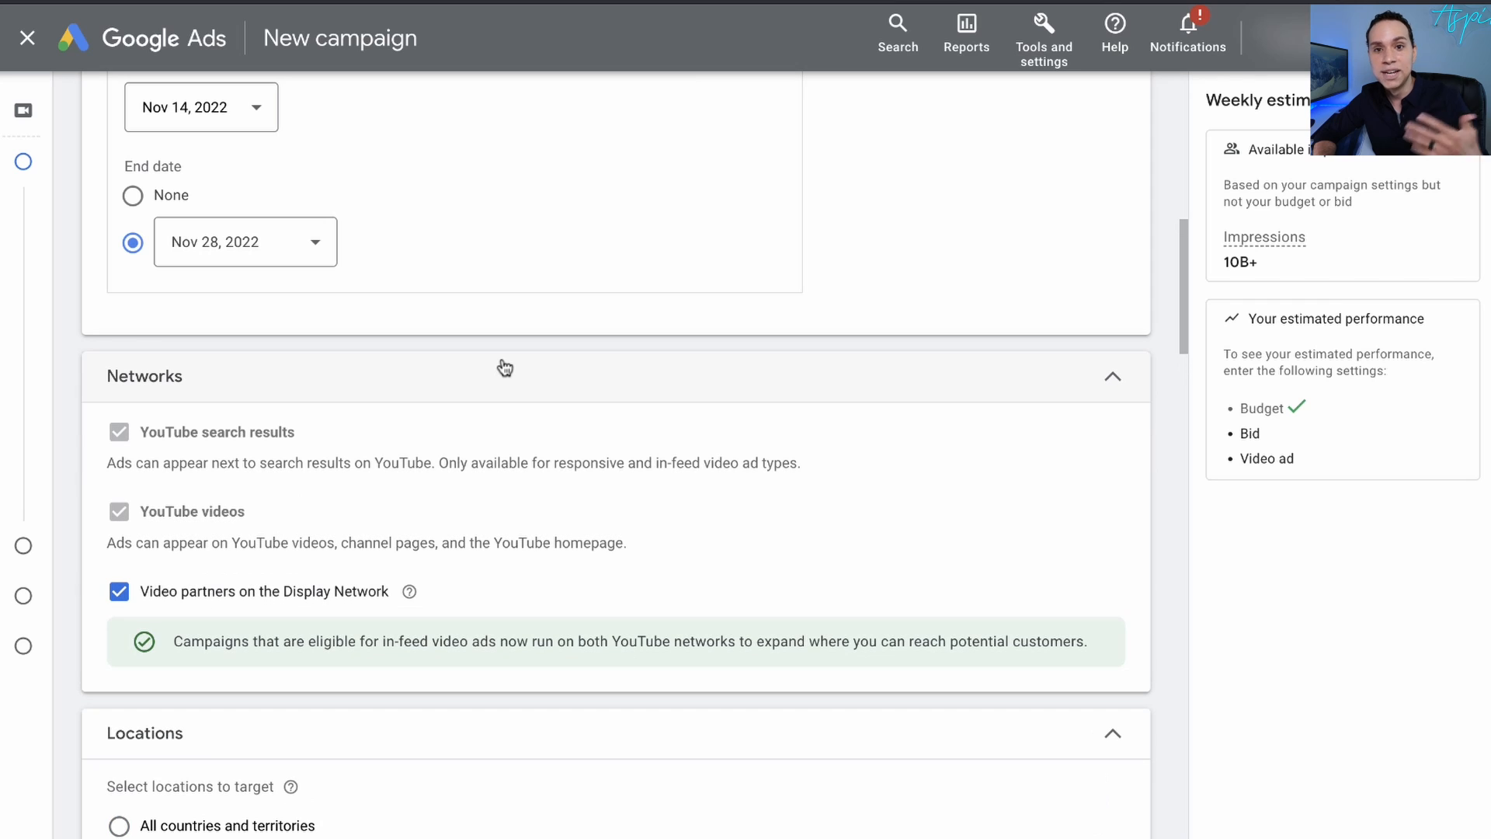
scroll(429, 387, down, 2)
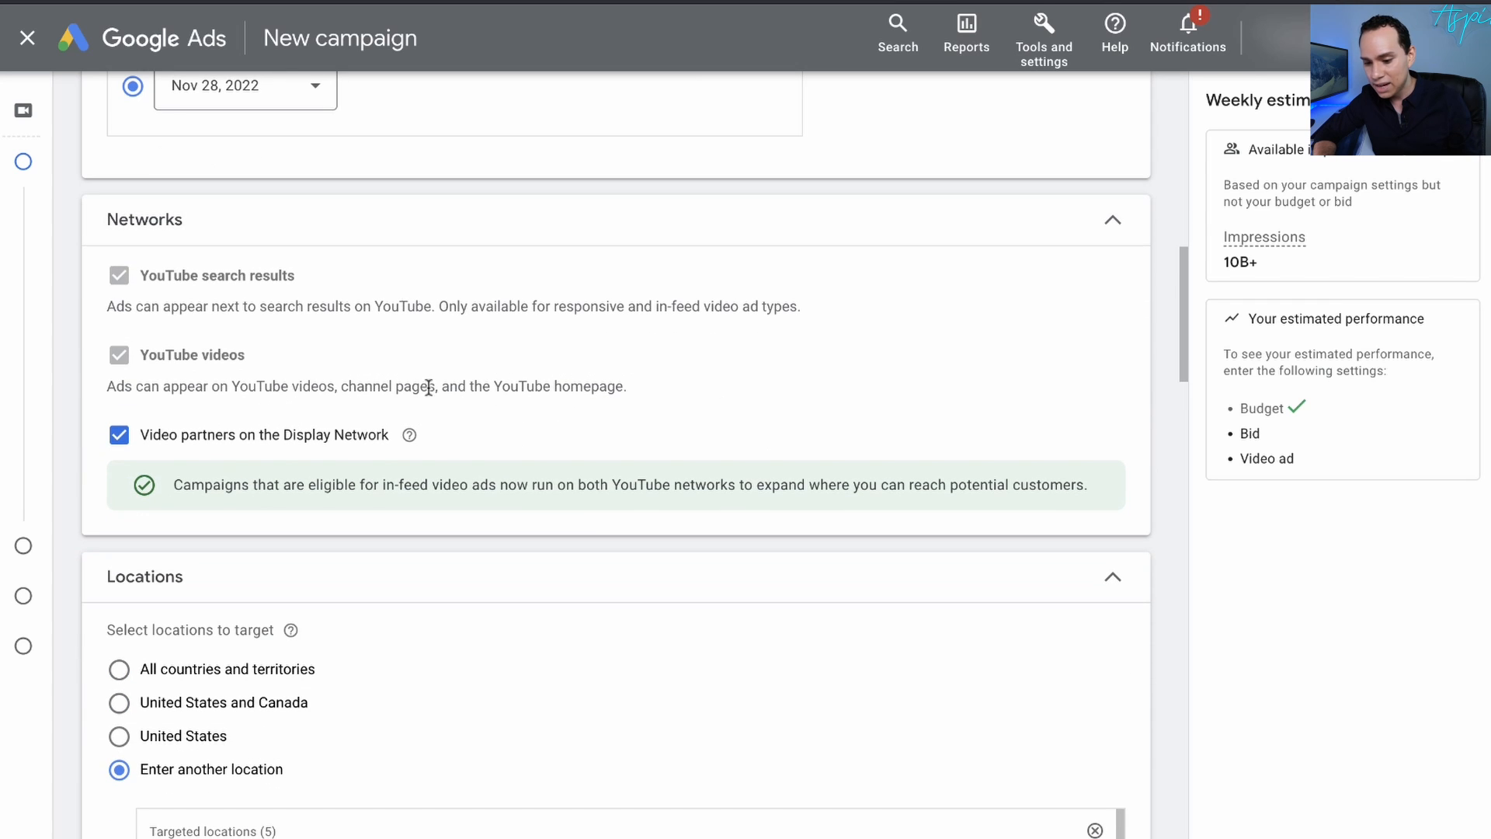
click(201, 437)
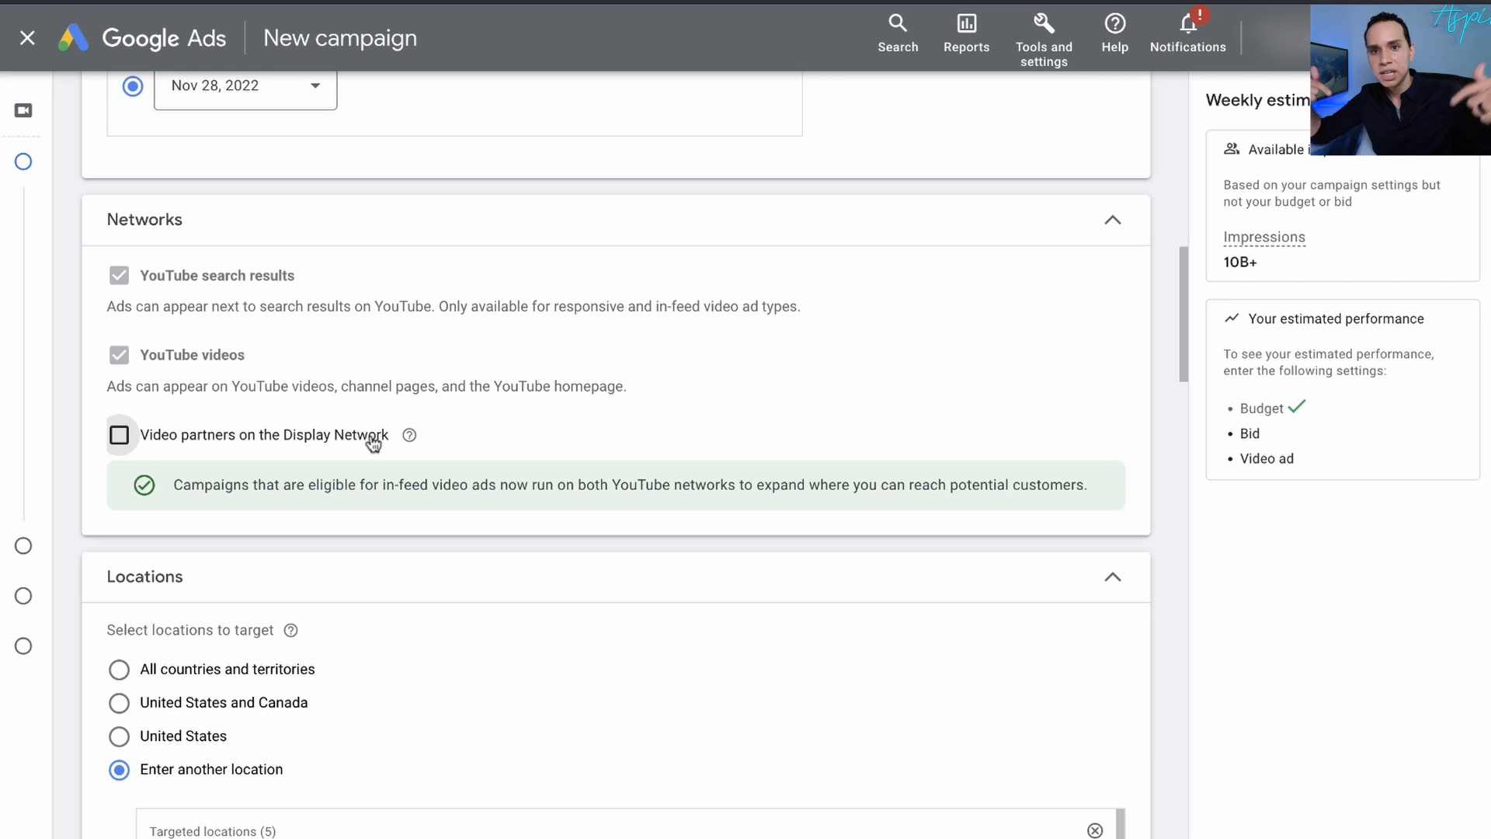
- Set the inventory type in the content exclusions to Expanded inventory
scroll(371, 439, down, 4)
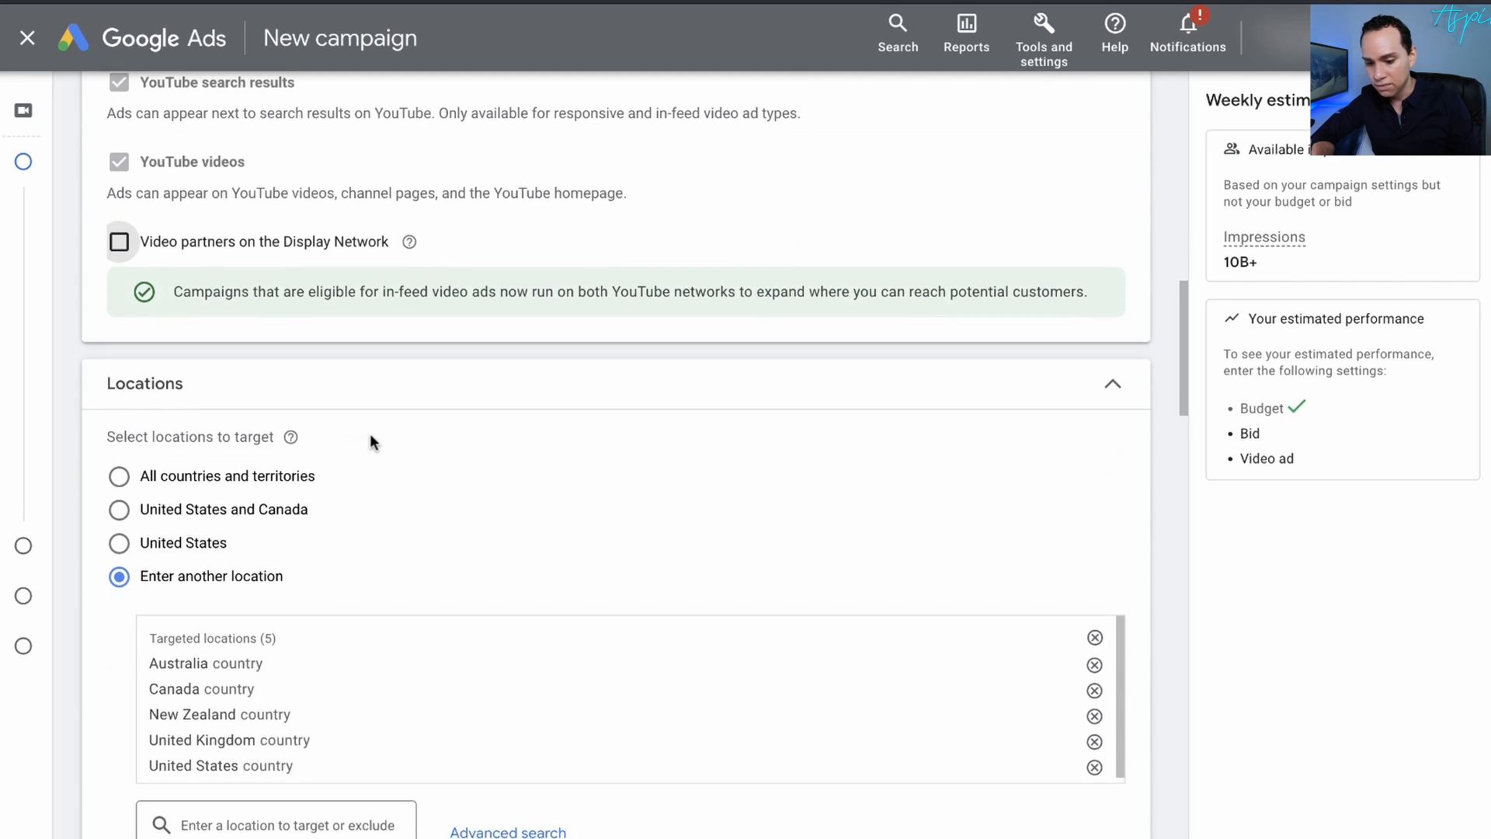
scroll(370, 433, down, 2)
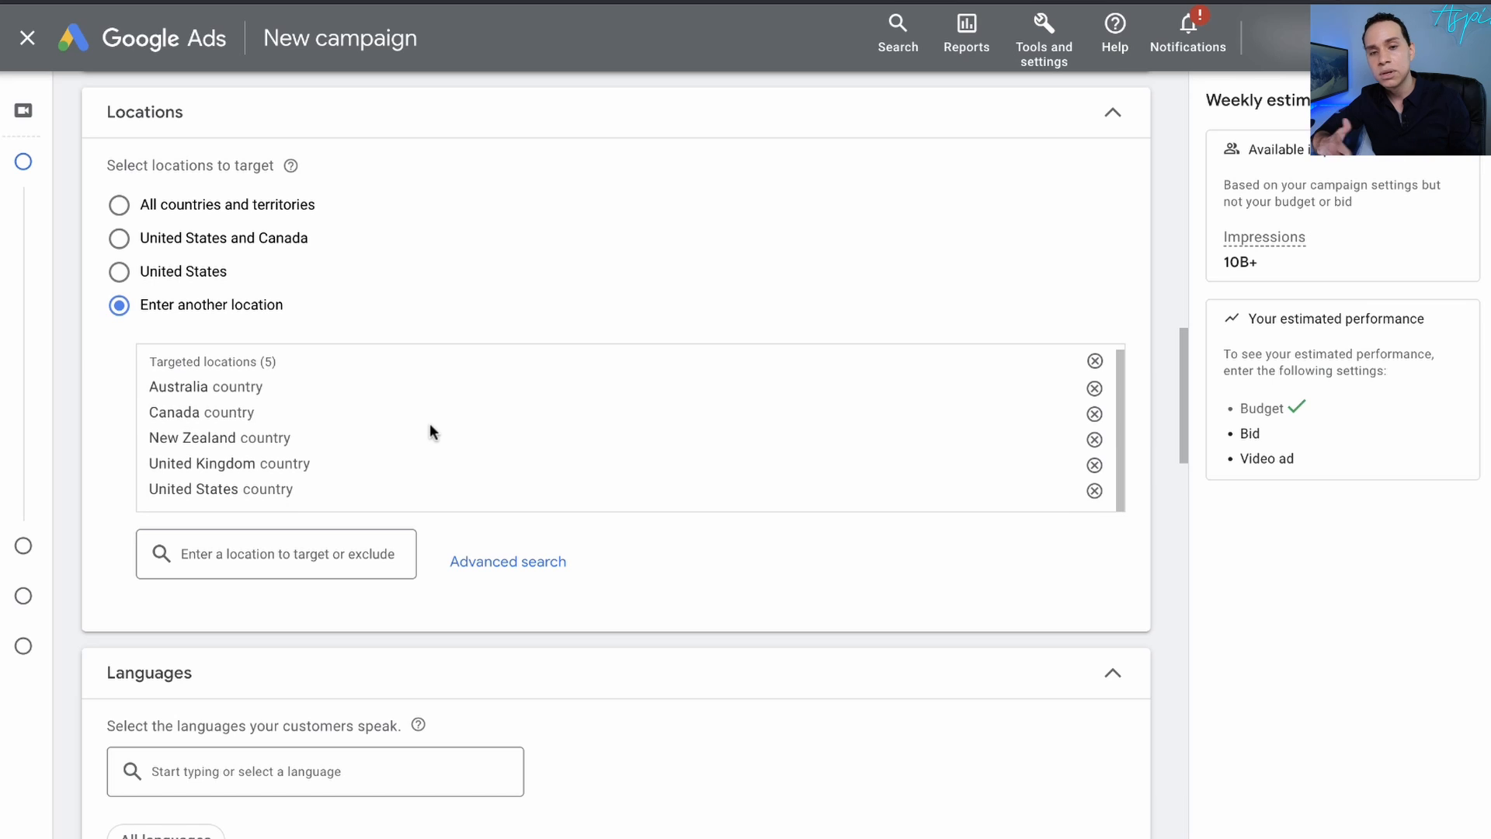
scroll(431, 431, down, 1)
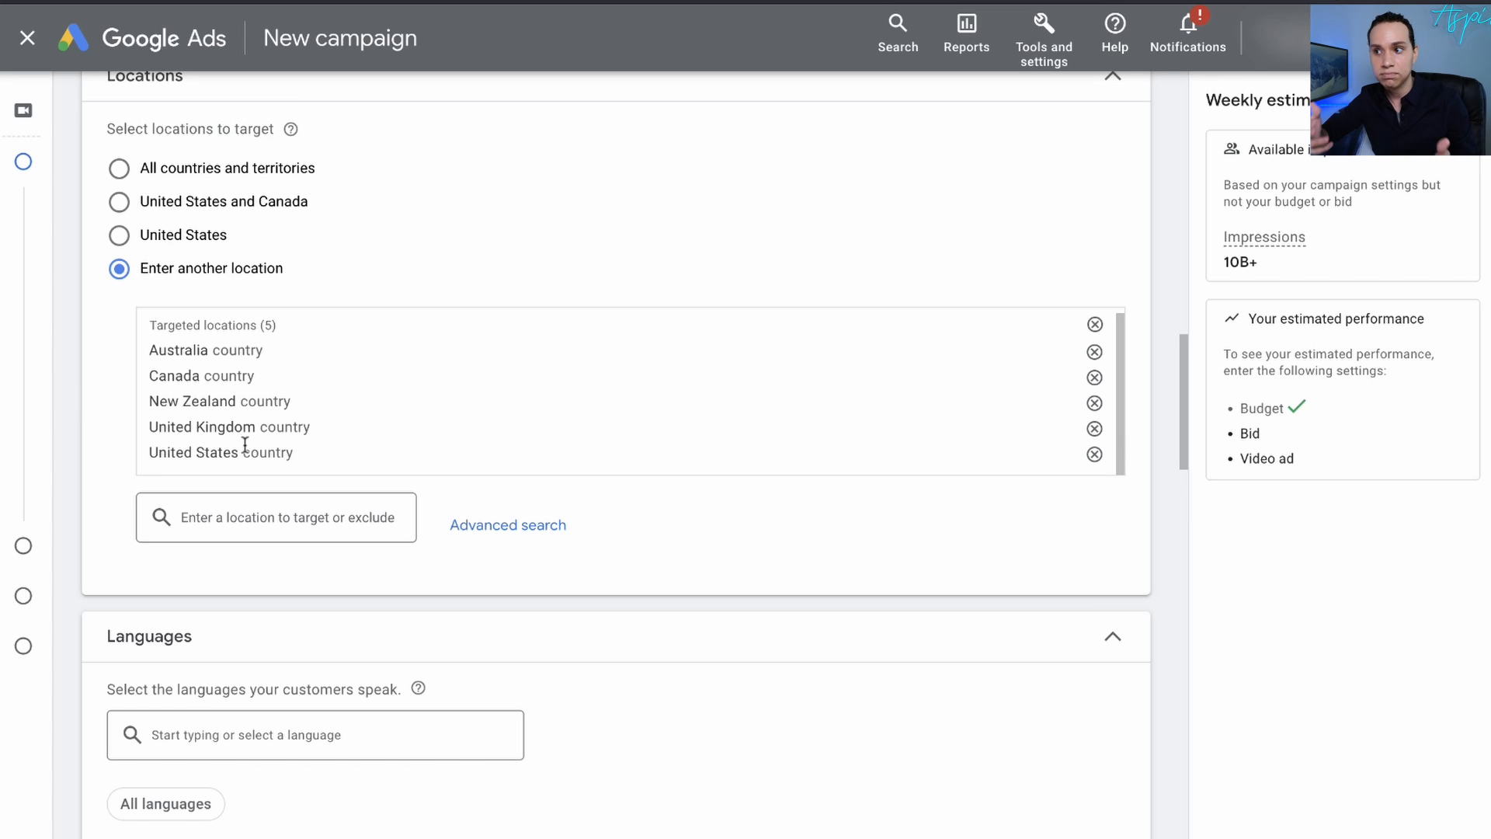
scroll(245, 444, down, 4)
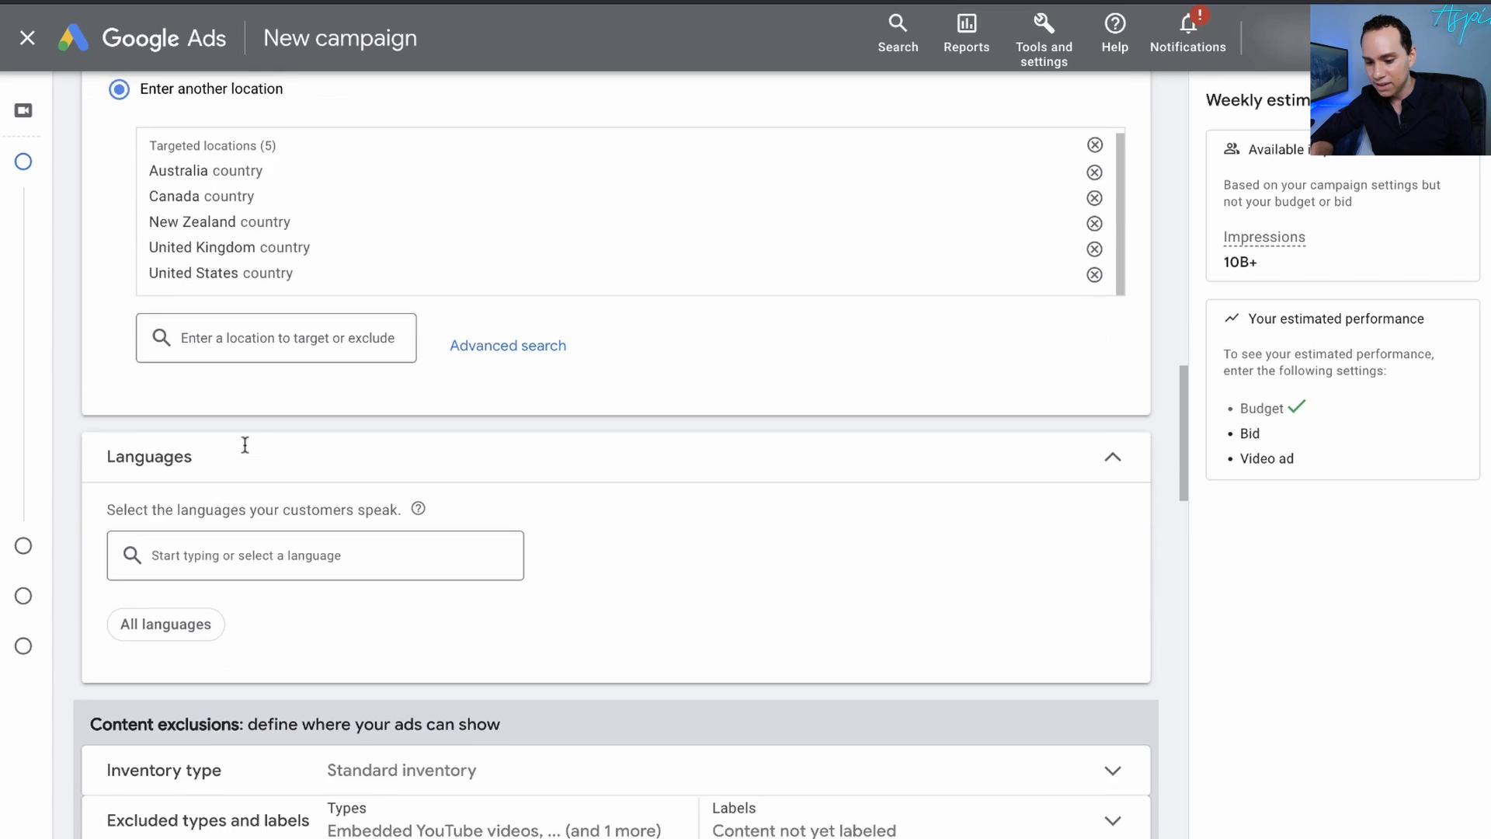
scroll(246, 449, down, 3)
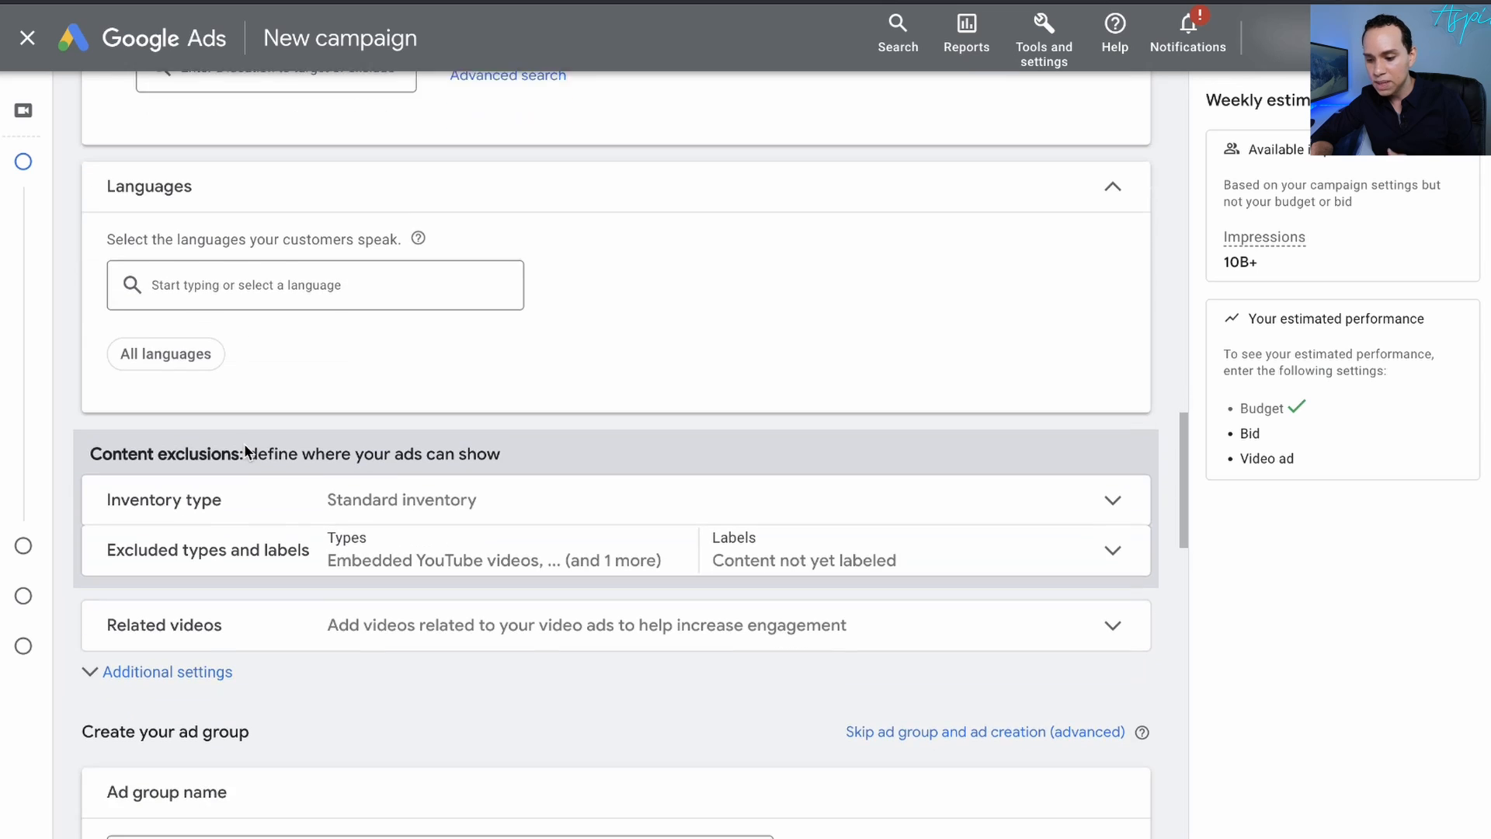
scroll(486, 314, down, 3)
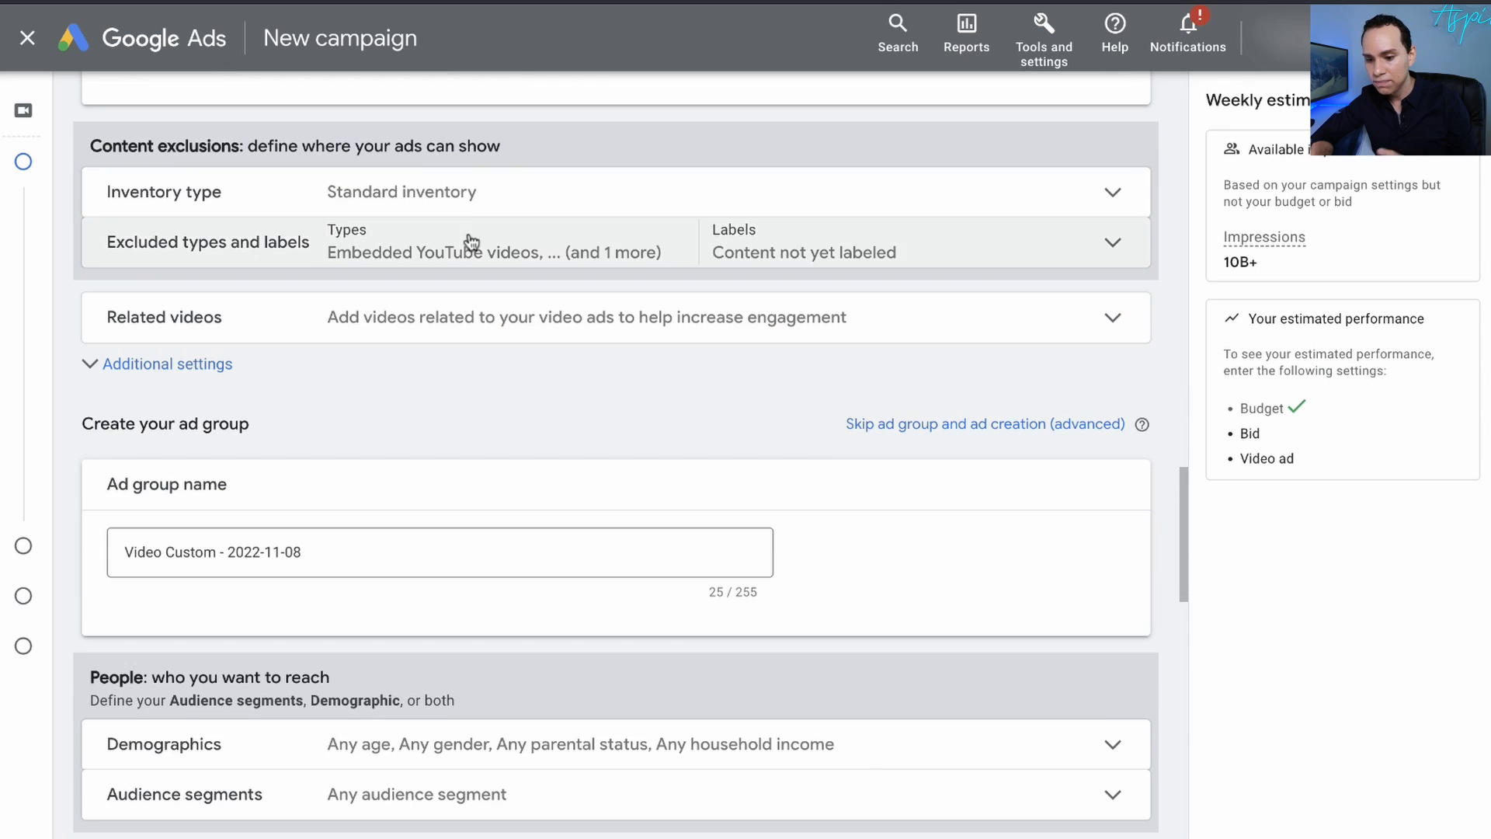
click(476, 207)
click(312, 417)
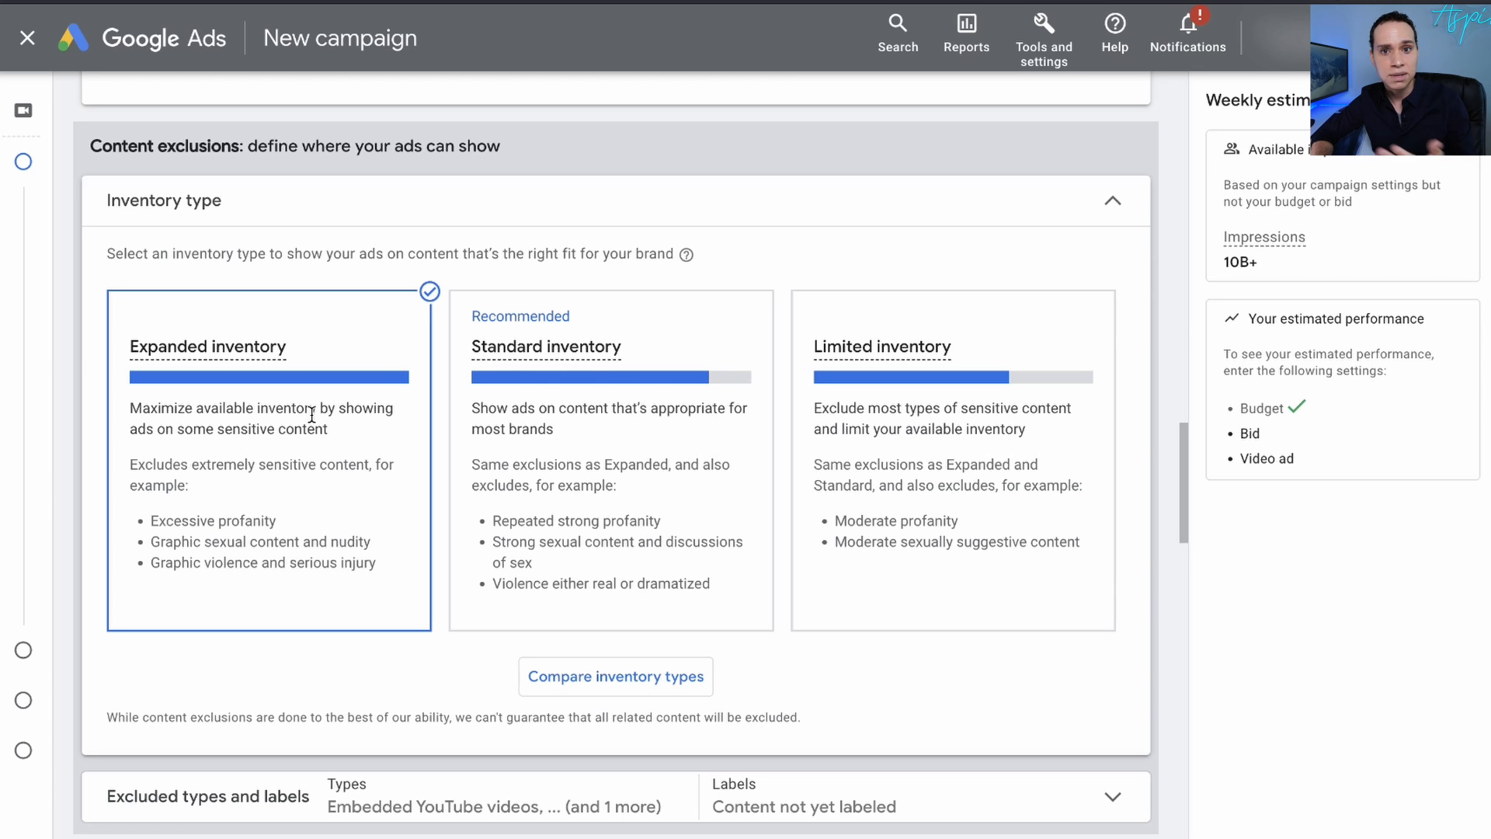
- Remove "Content not yet labeled" from the campaign's excluded digital content labels
scroll(311, 415, down, 3)
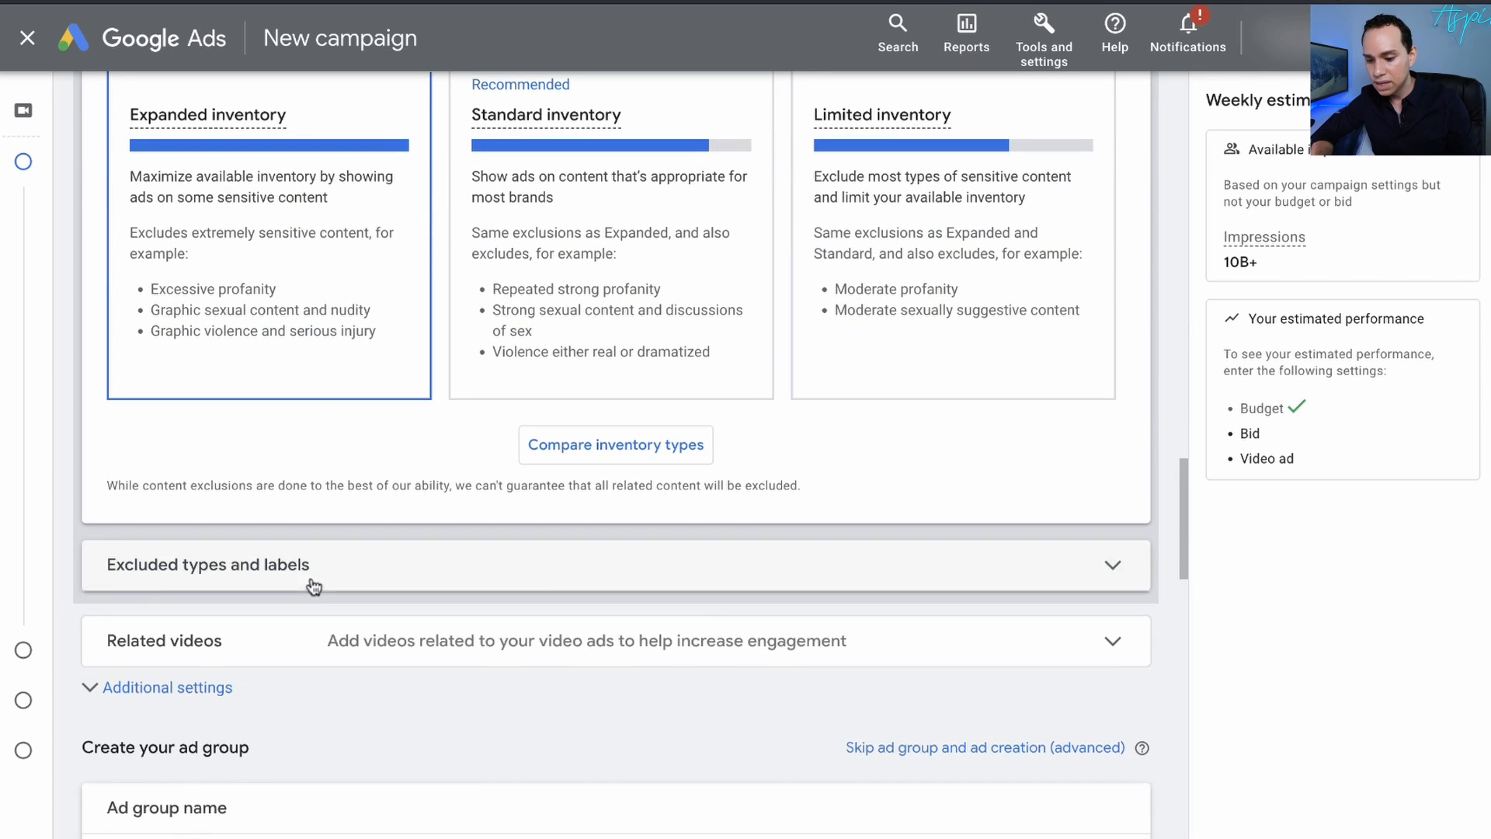
click(313, 585)
scroll(456, 549, down, 3)
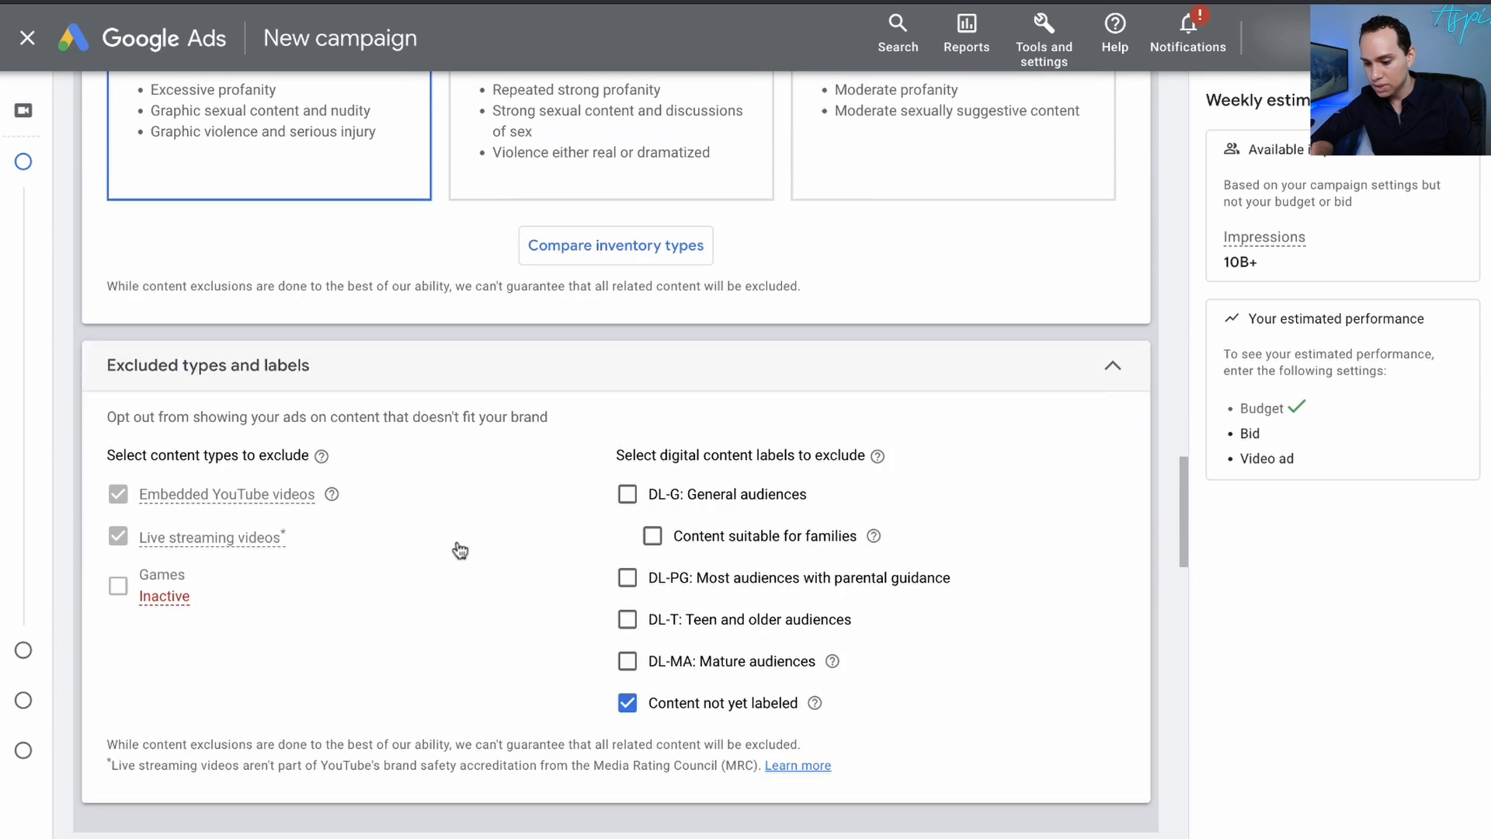
click(627, 704)
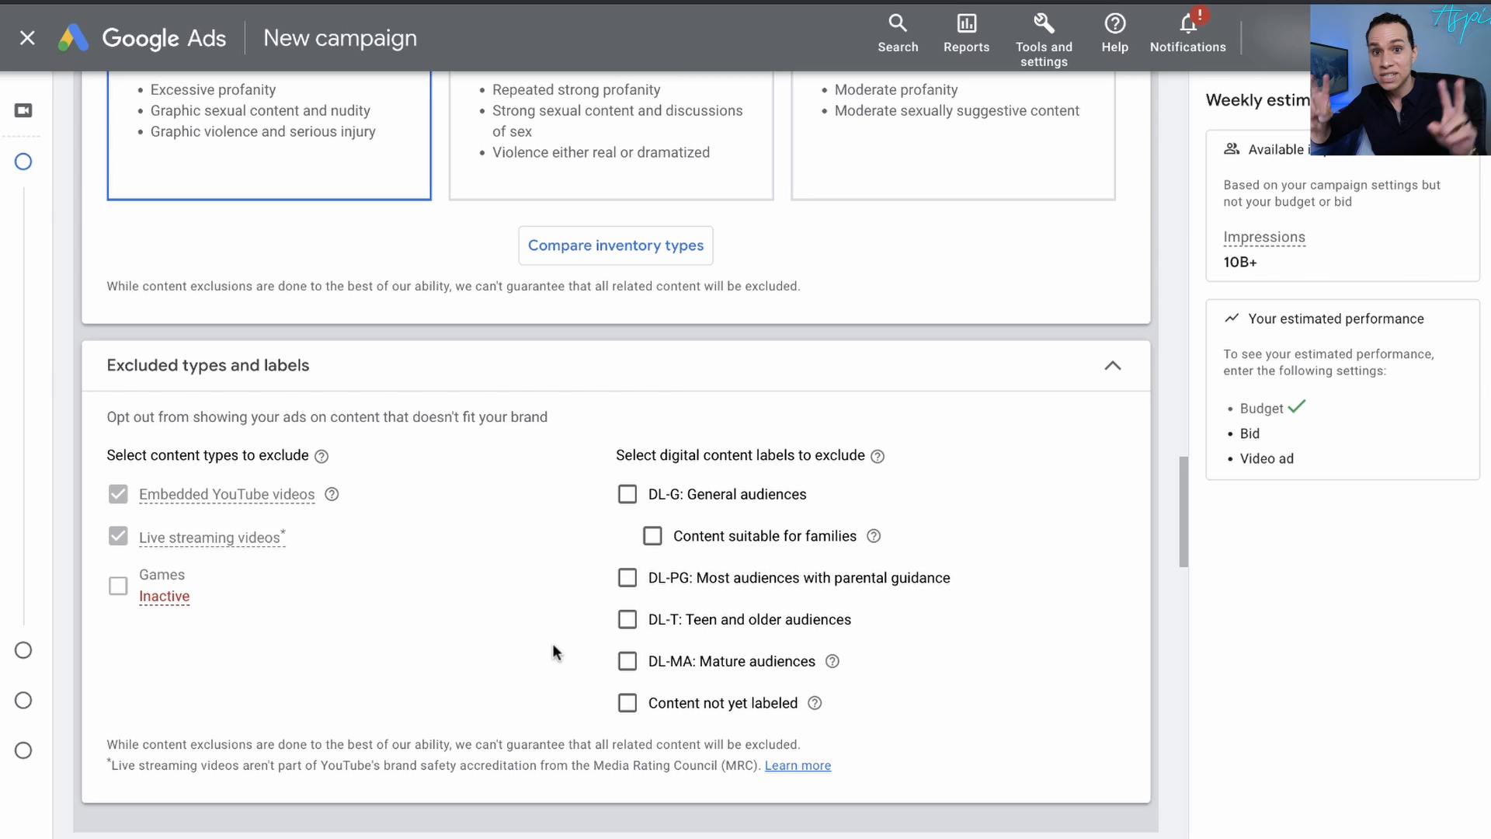
scroll(553, 645, down, 2)
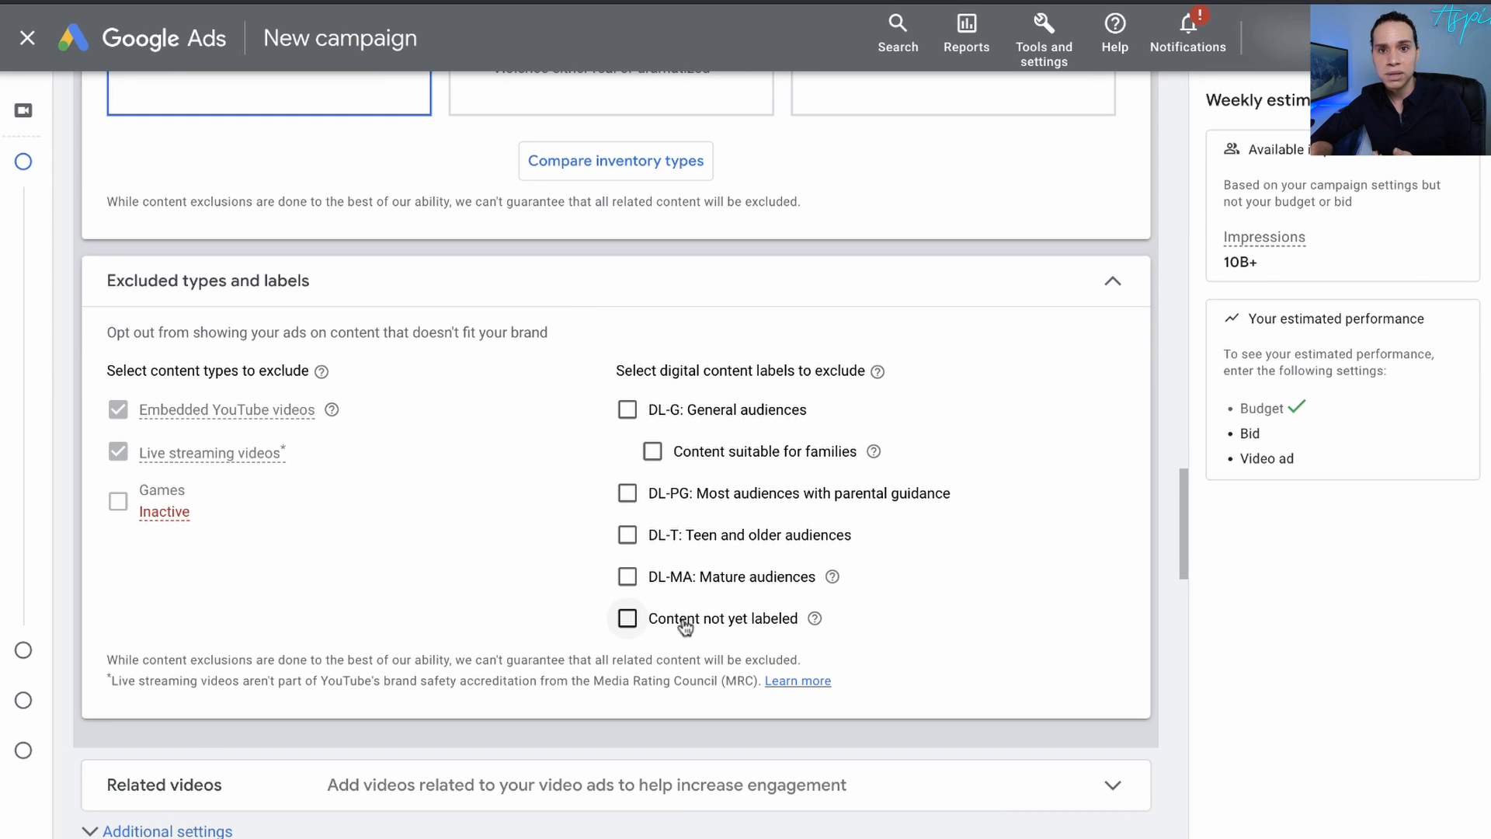
- Review the Related videos section and the campaign's additional settings
scroll(535, 570, down, 1)
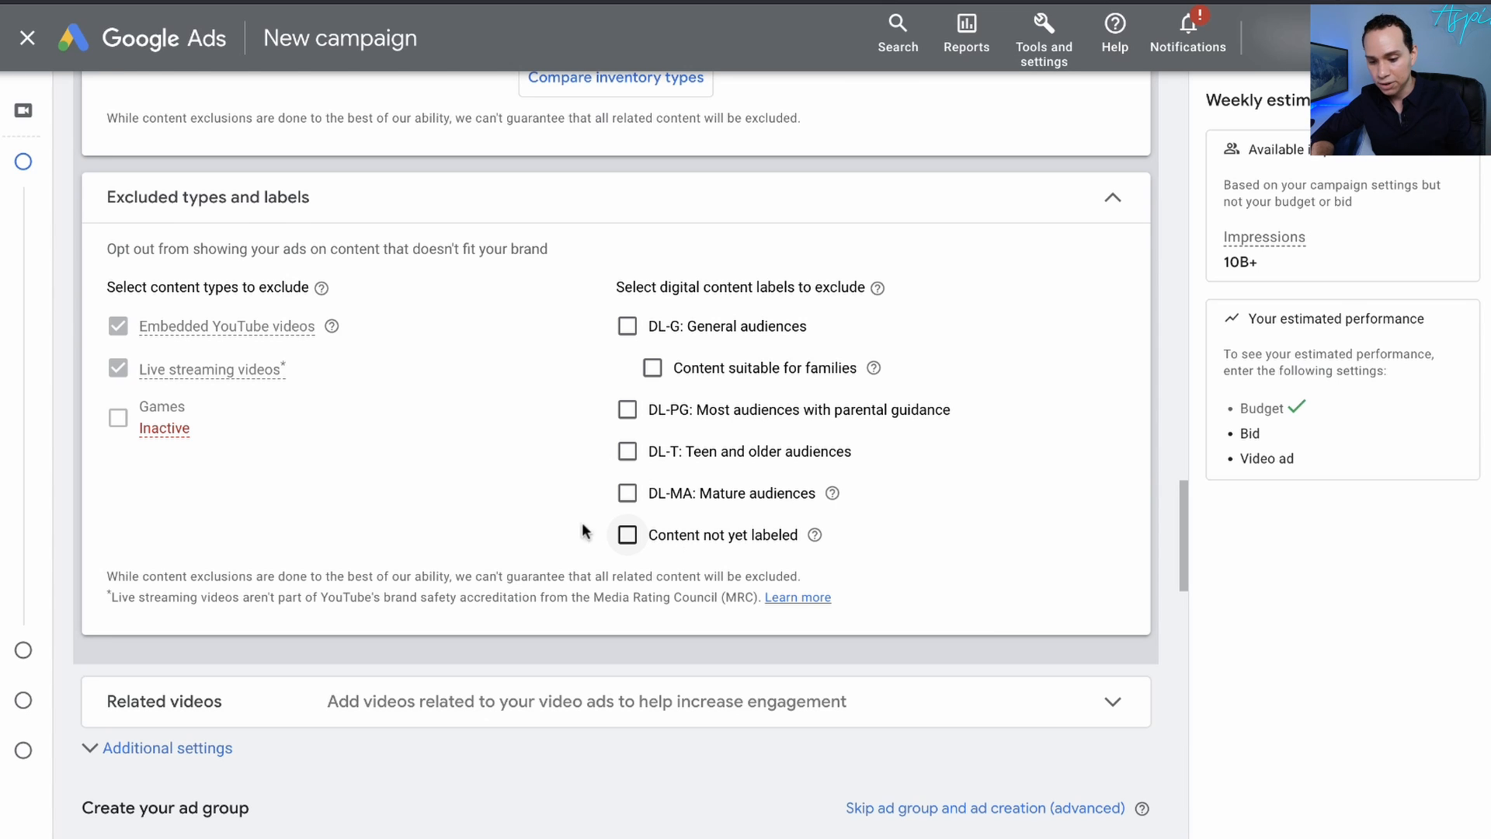
scroll(533, 467, down, 1)
scroll(533, 470, down, 2)
click(466, 473)
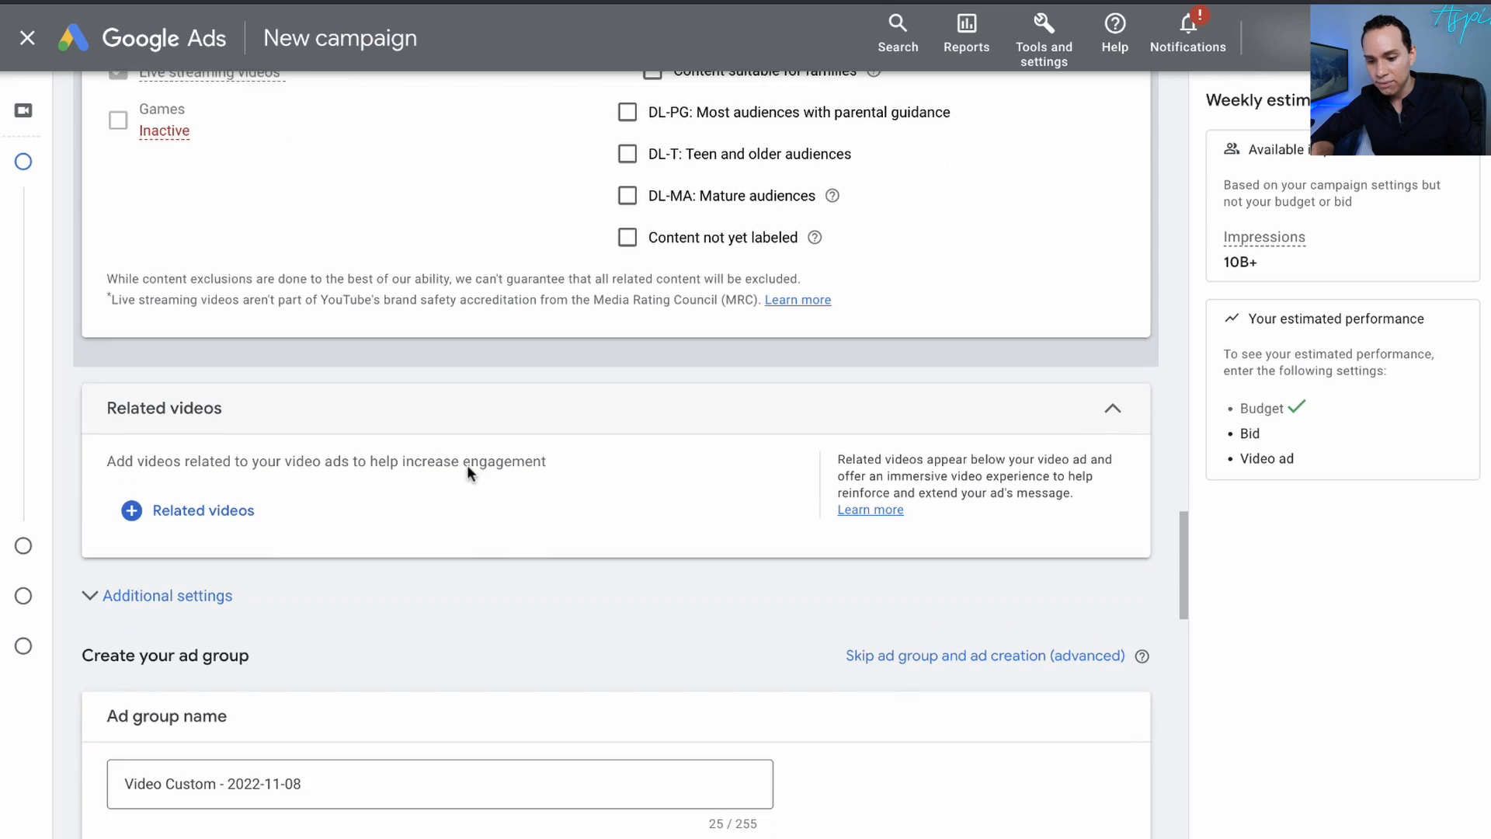
scroll(509, 458, down, 1)
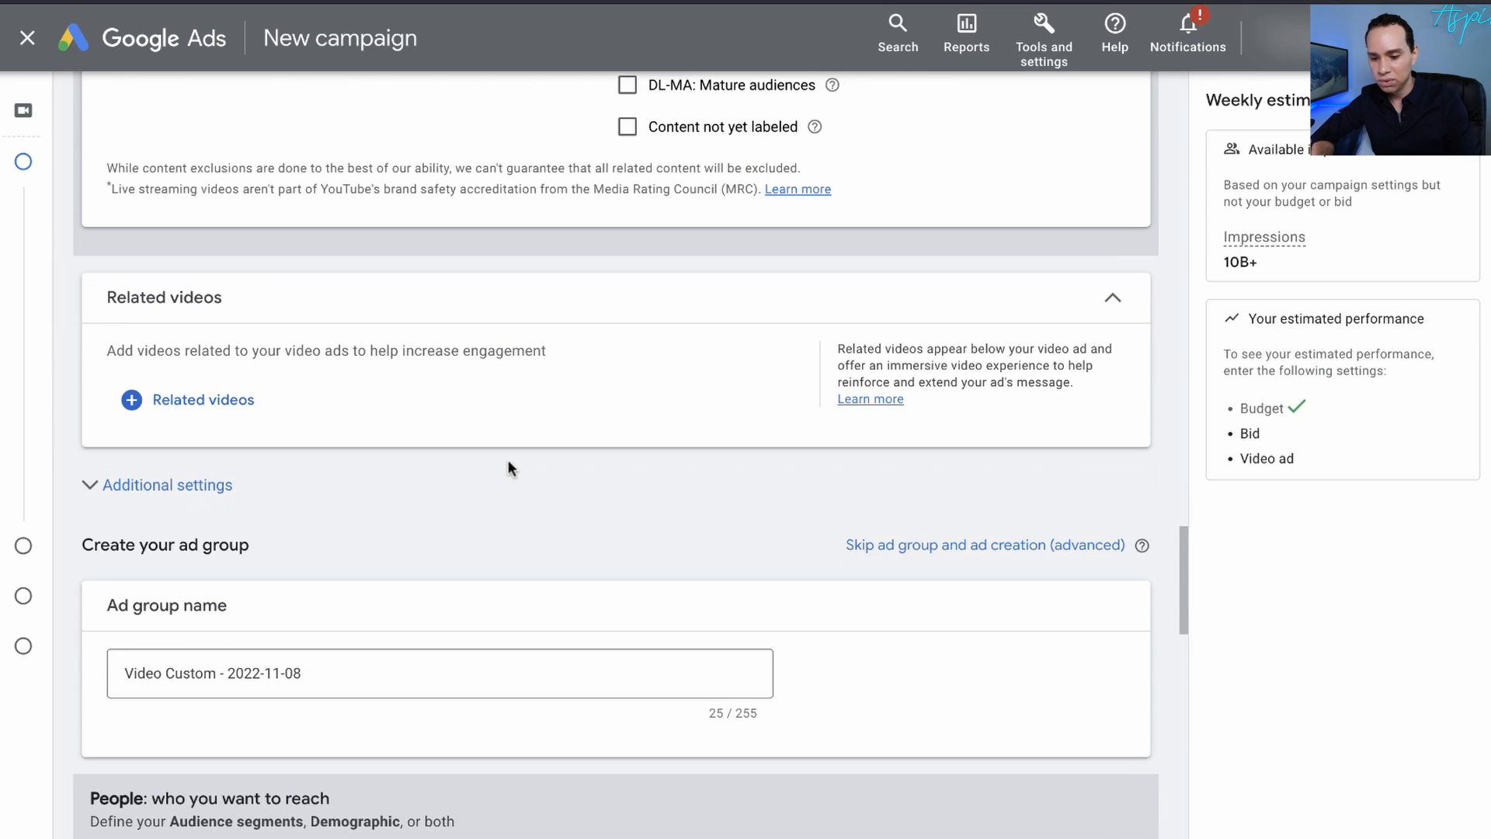
click(232, 486)
scroll(426, 476, down, 2)
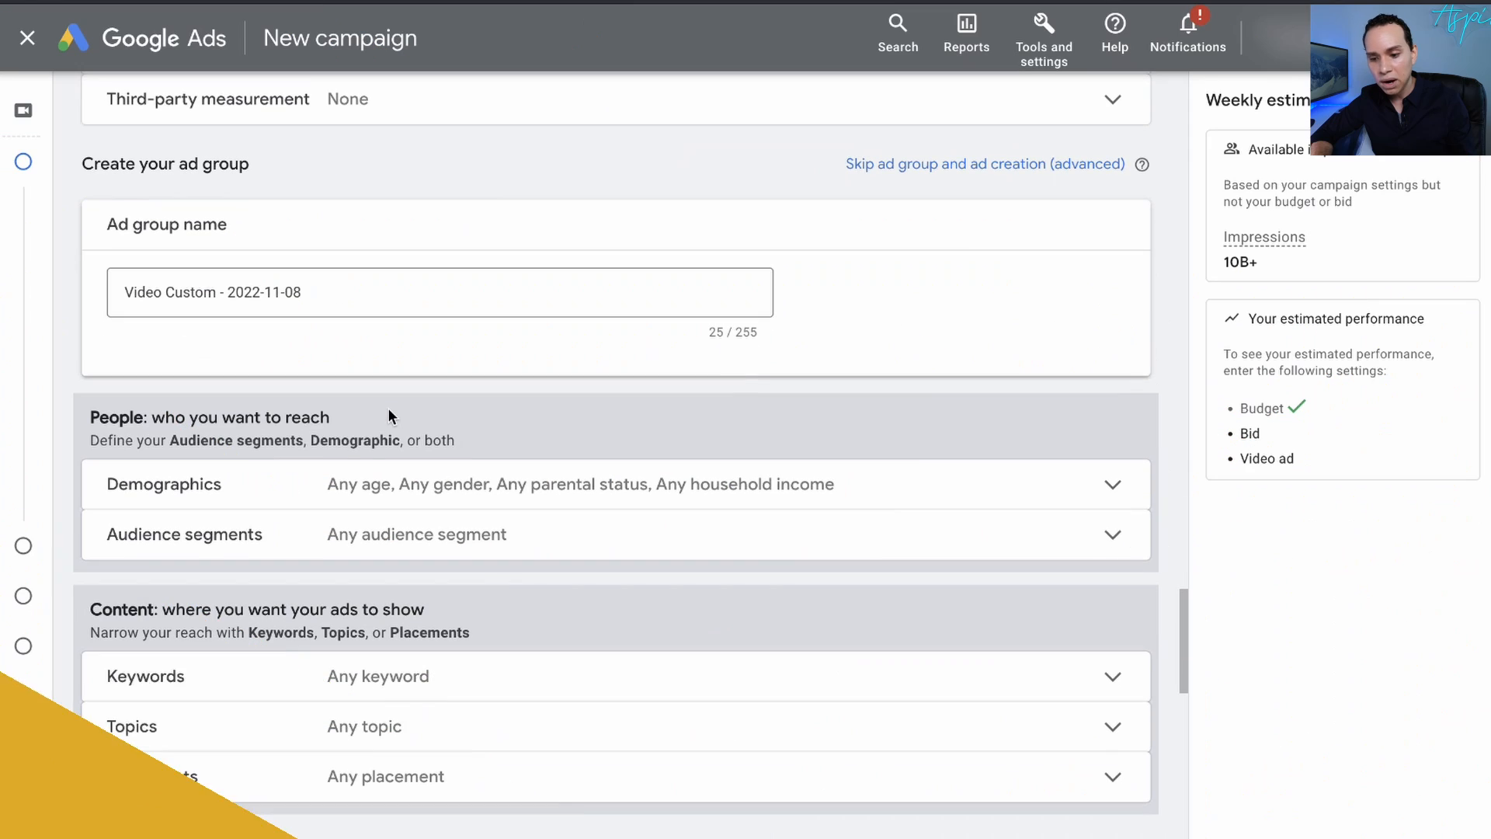
- Replace the ad group name with "Channel:"
scroll(389, 408, down, 1)
click(371, 289)
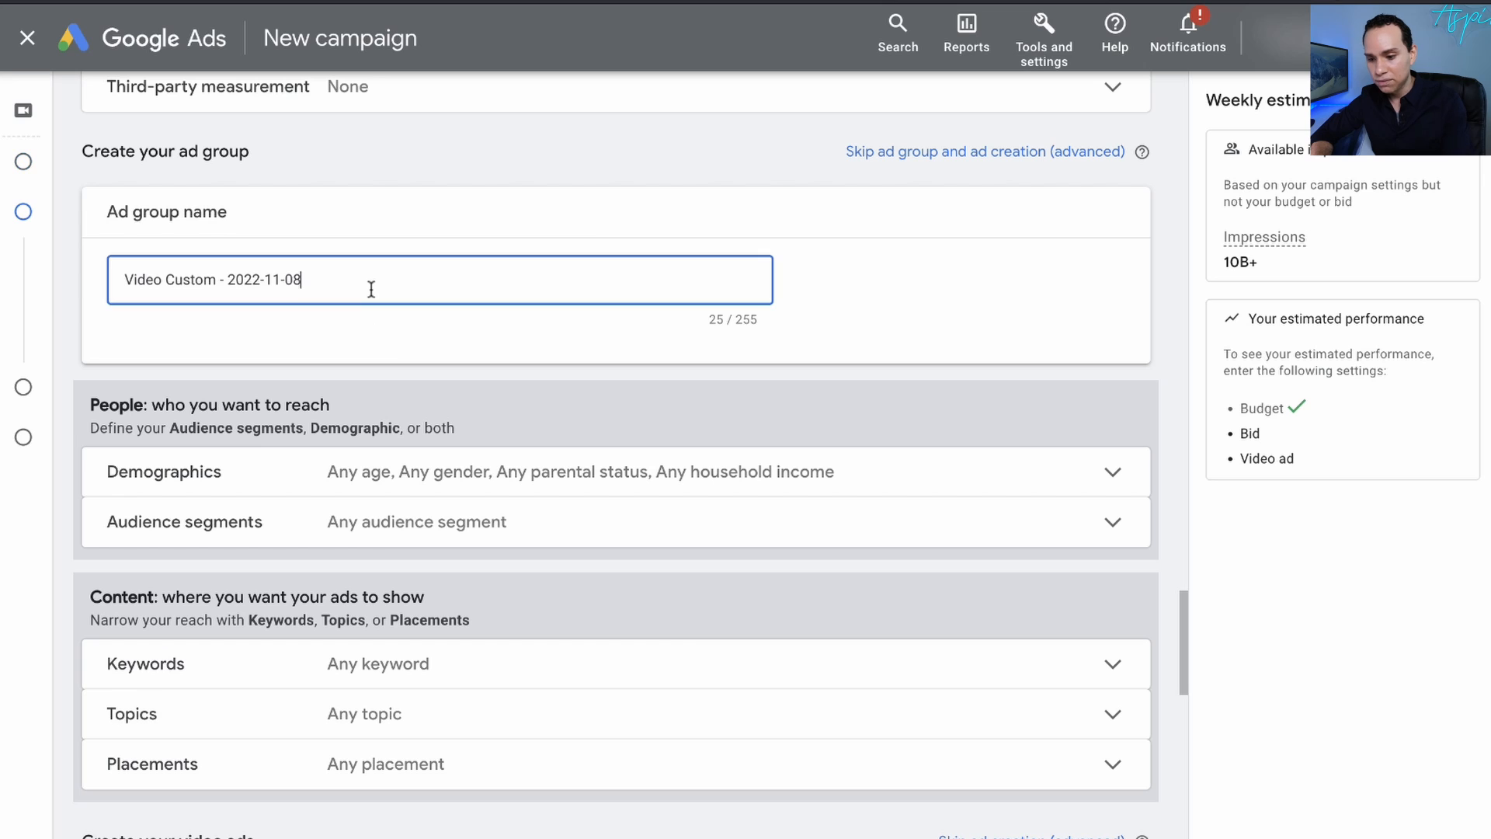
key(ctrl+a)
text(annel:)
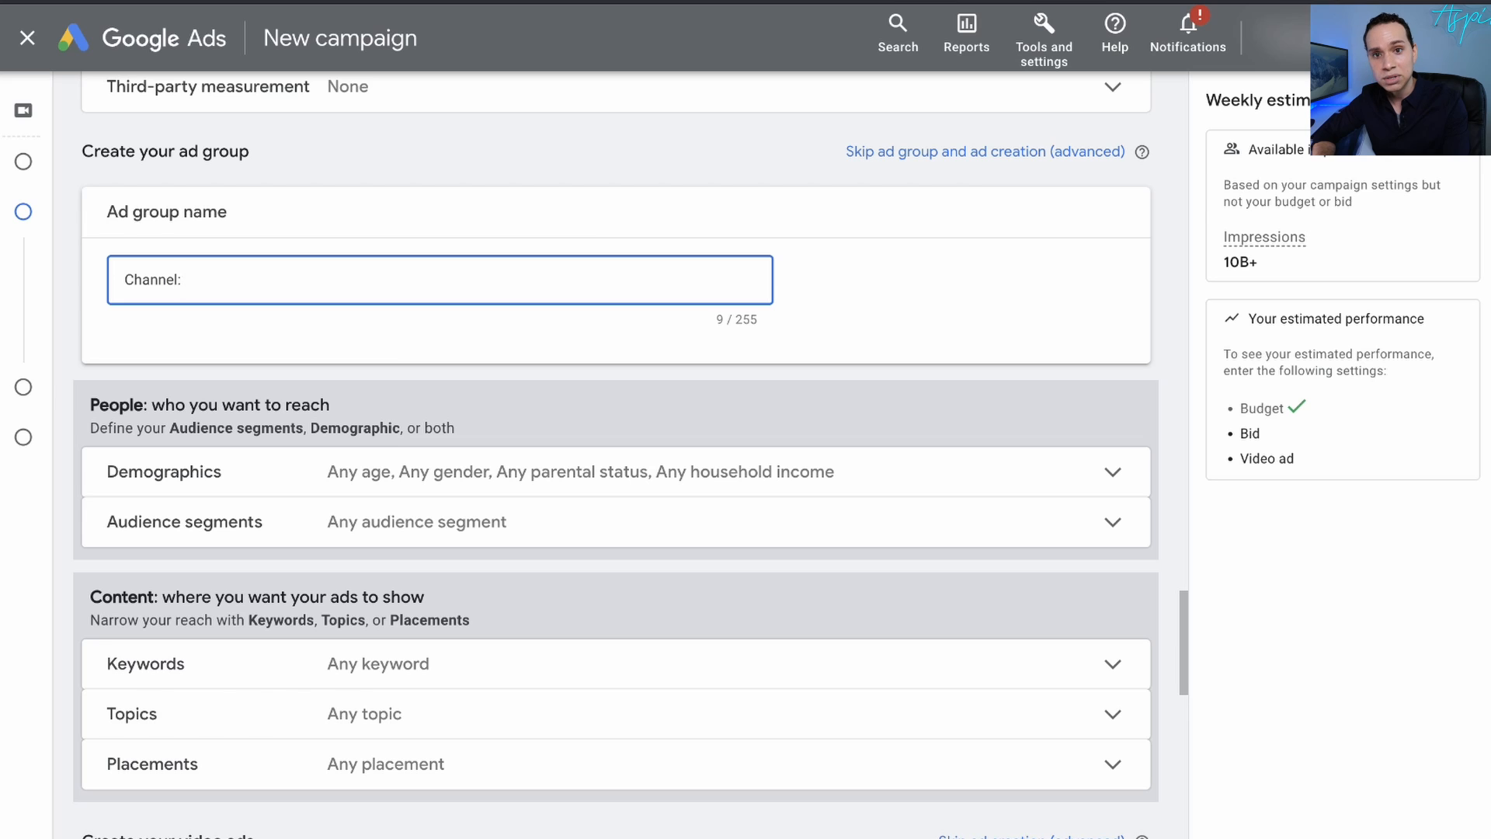
- Review the ad group's demographic targeting options for gender, age, parental status and household income, leaving them collapsed again
scroll(235, 379, down, 3)
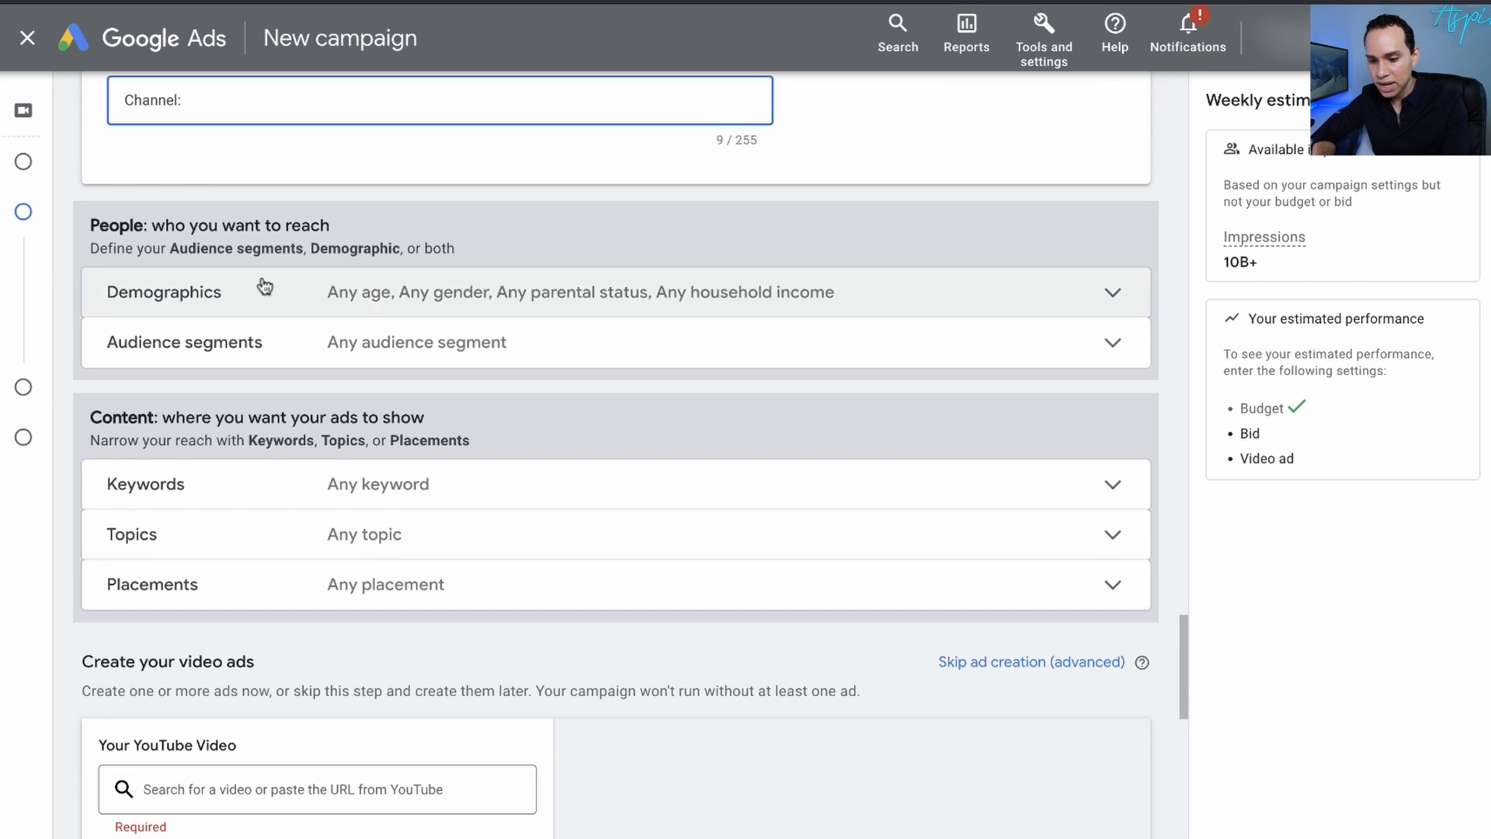
click(343, 301)
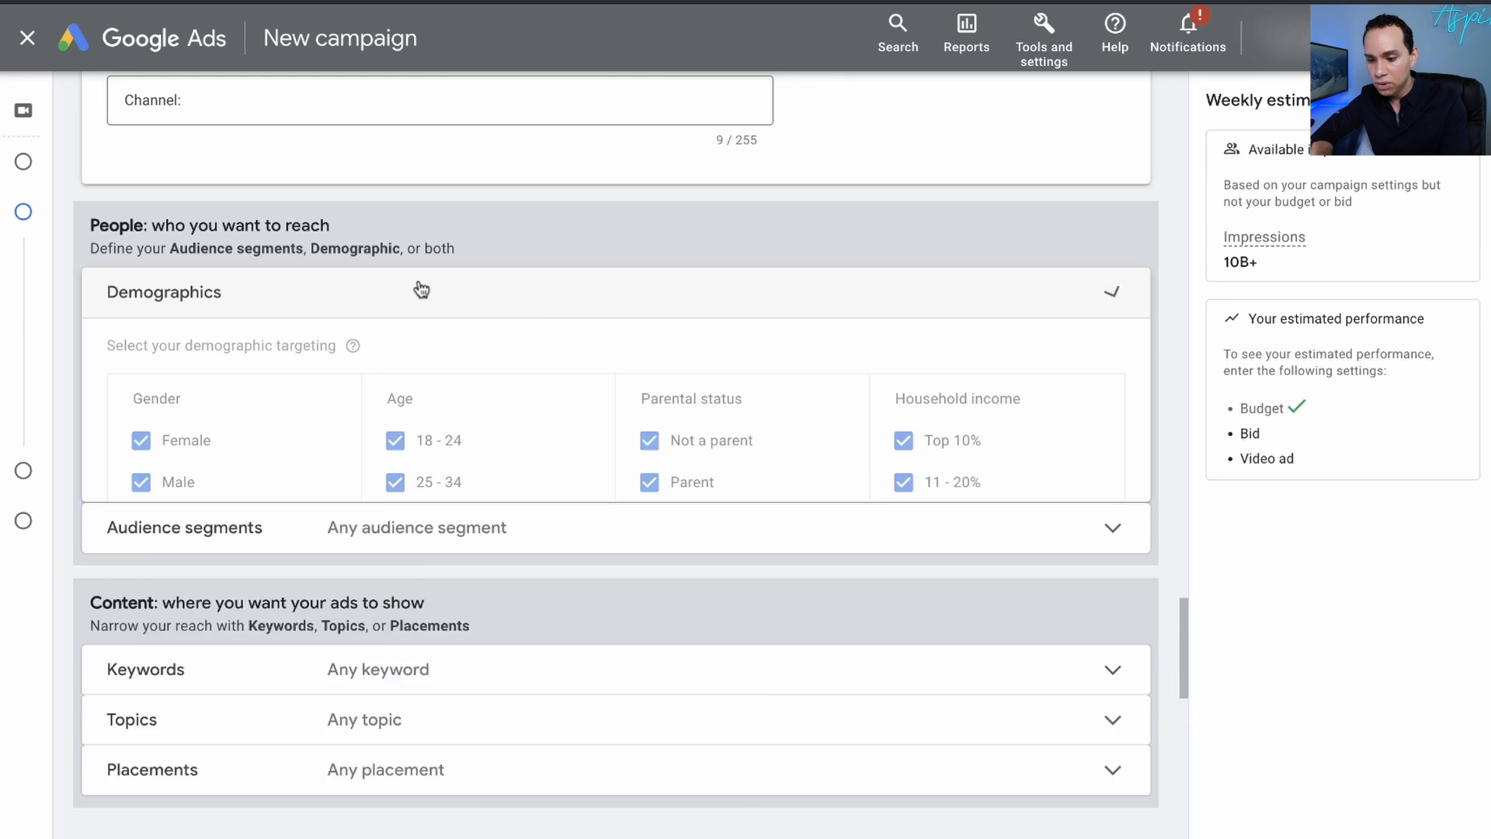
scroll(500, 373, down, 1)
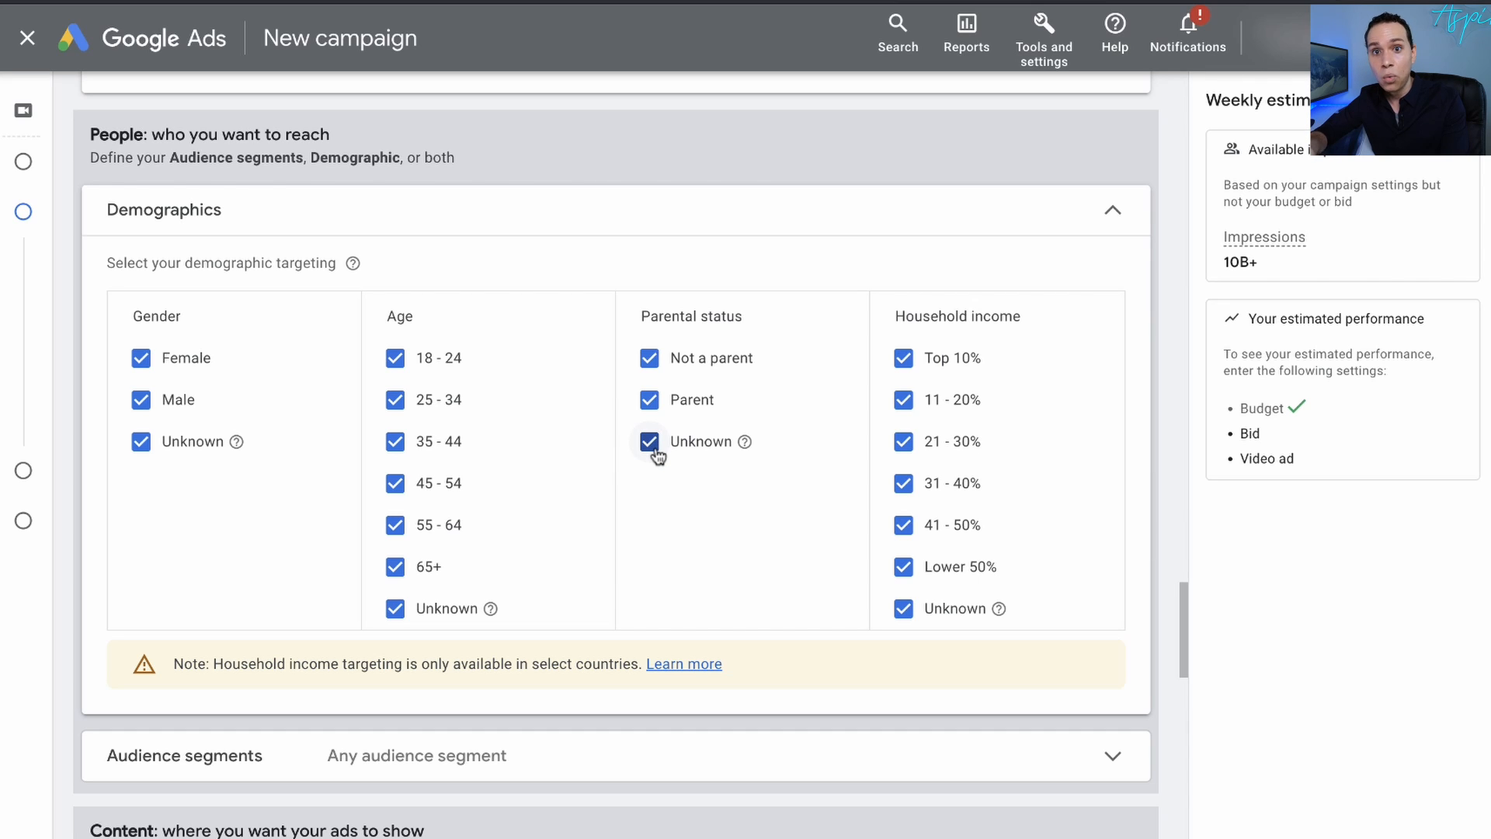
click(646, 232)
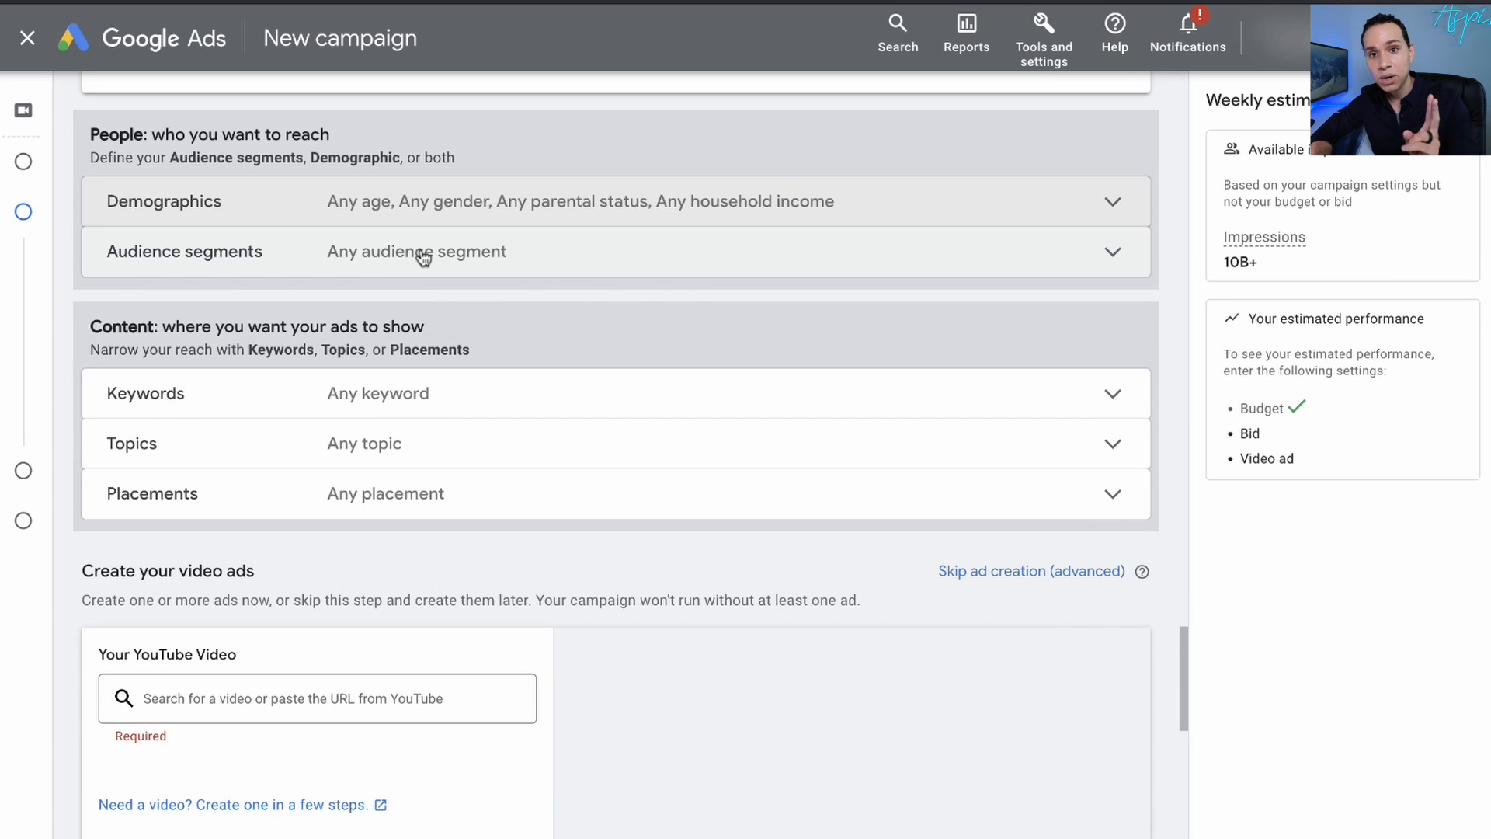
- Browse the affinity audience segments under interests and habits without selecting any, and close the audience segments section
click(423, 255)
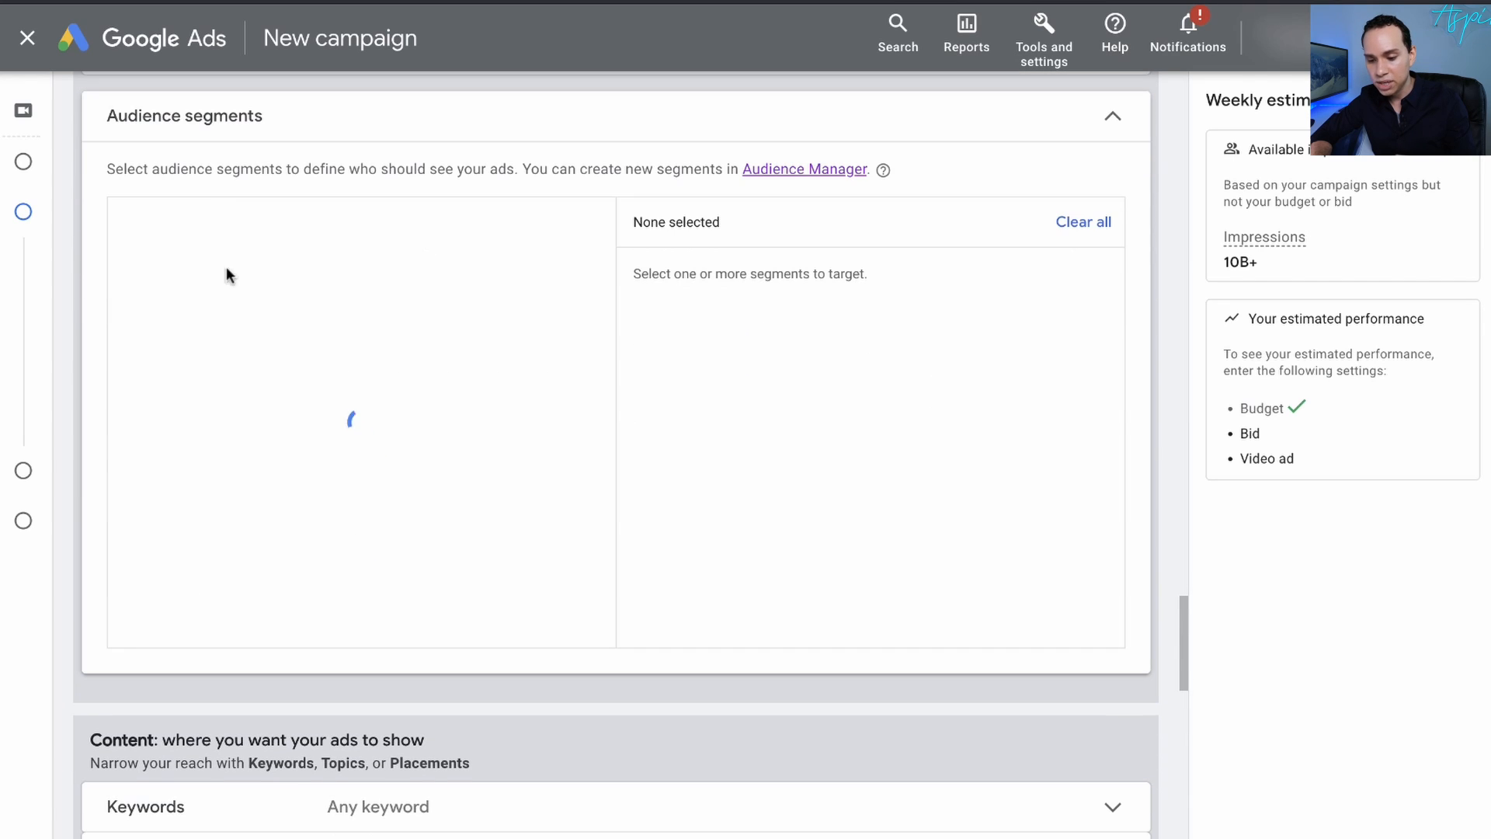
click(256, 223)
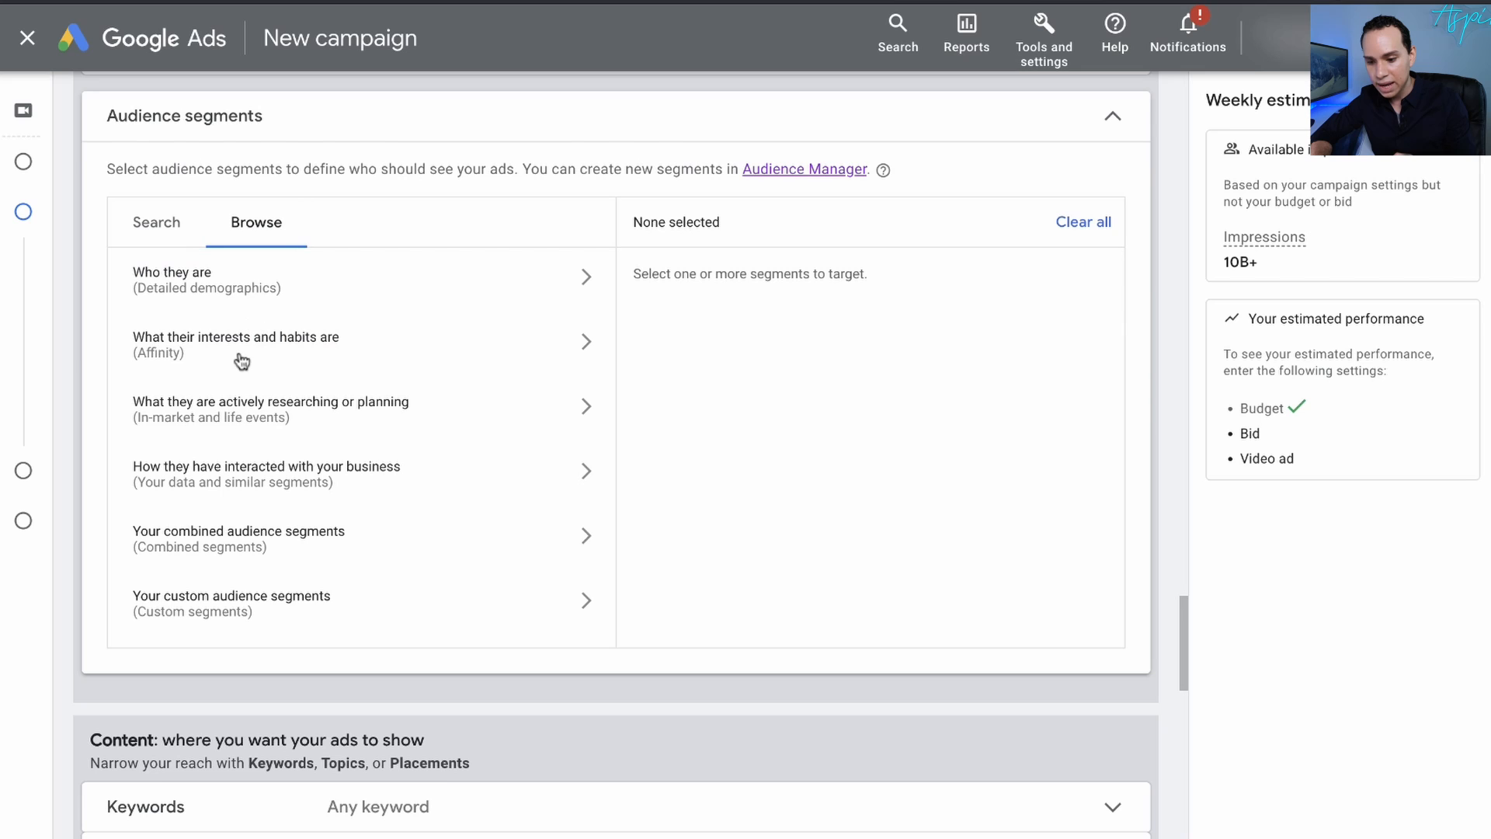
click(204, 335)
scroll(340, 410, down, 5)
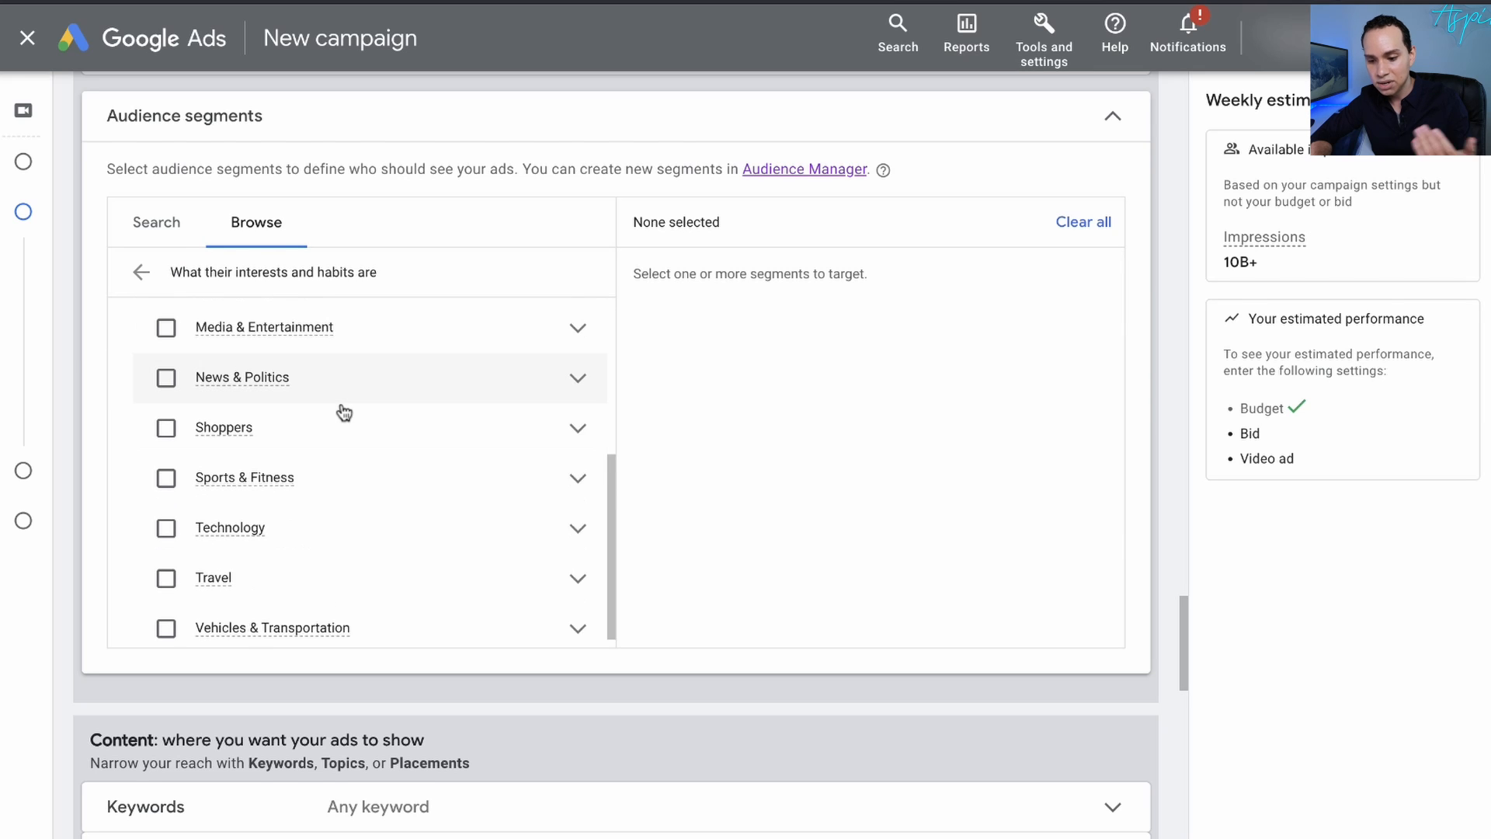
scroll(343, 409, up, 3)
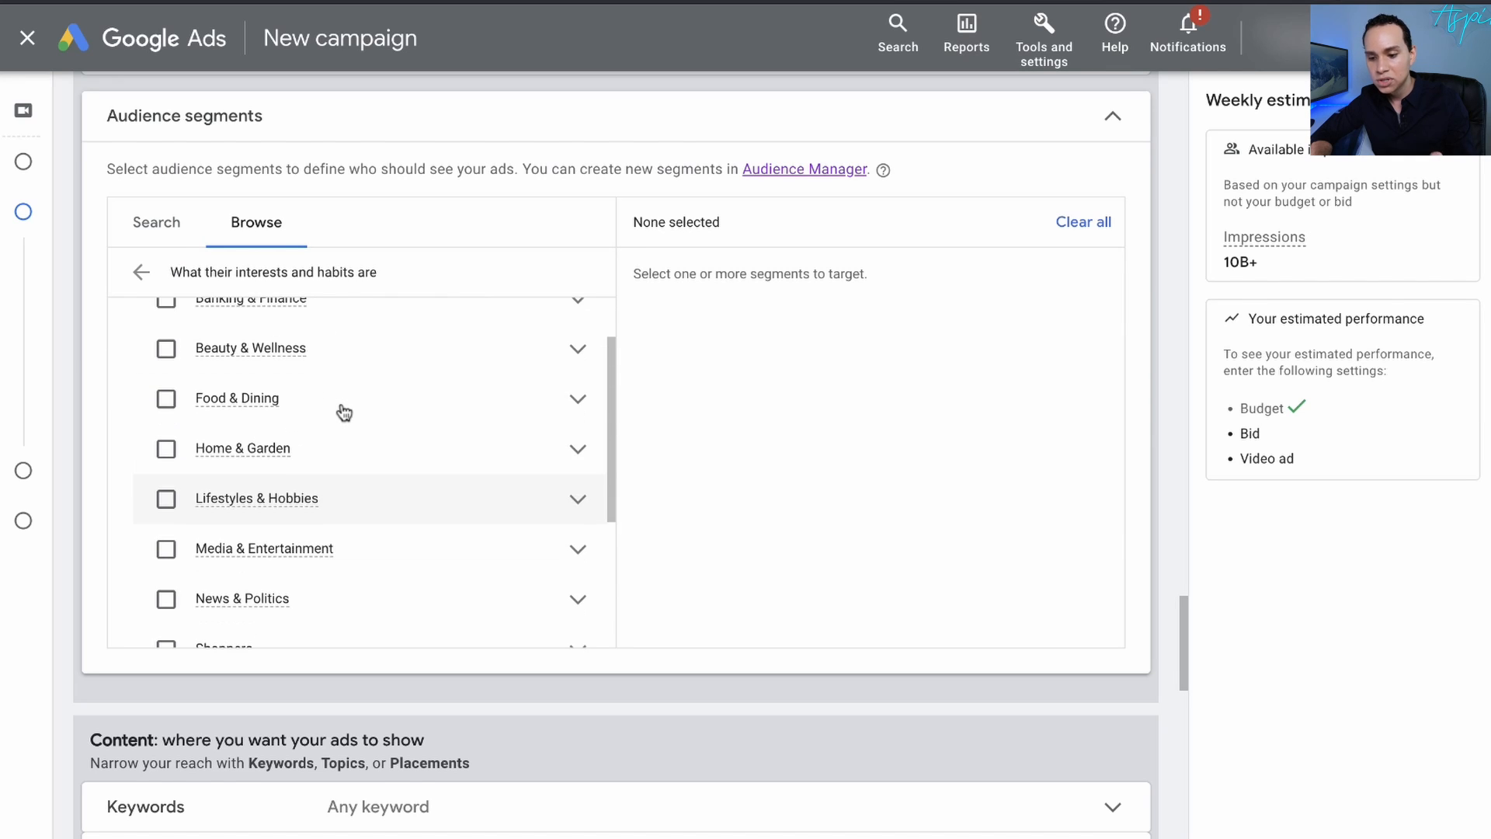
scroll(402, 326, up, 1)
scroll(389, 459, up, 2)
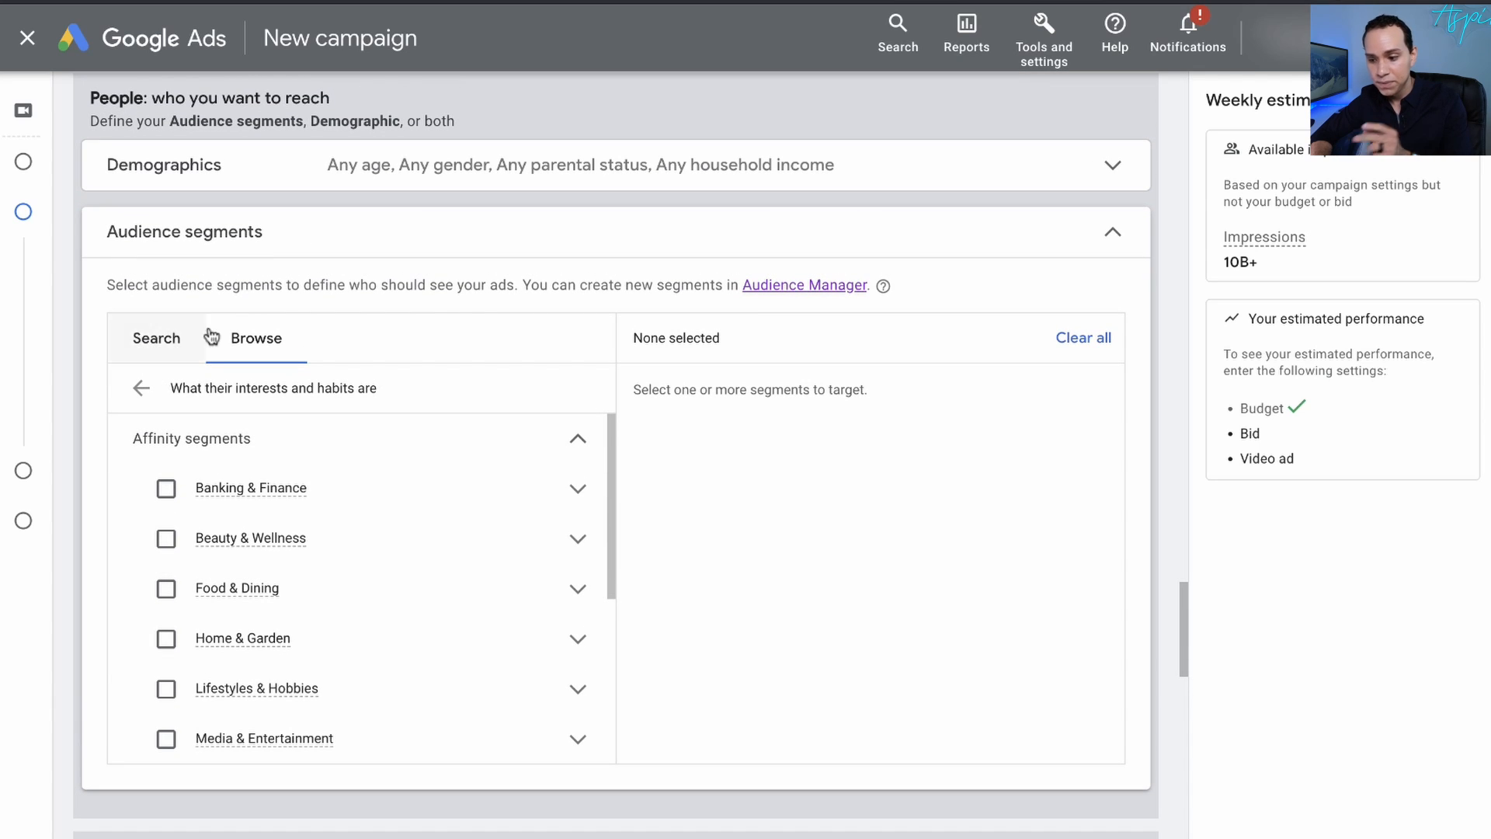
click(1112, 233)
- Open the ad group's placement targeting at the YouTube channels category, ready for a channel search
scroll(210, 284, down, 2)
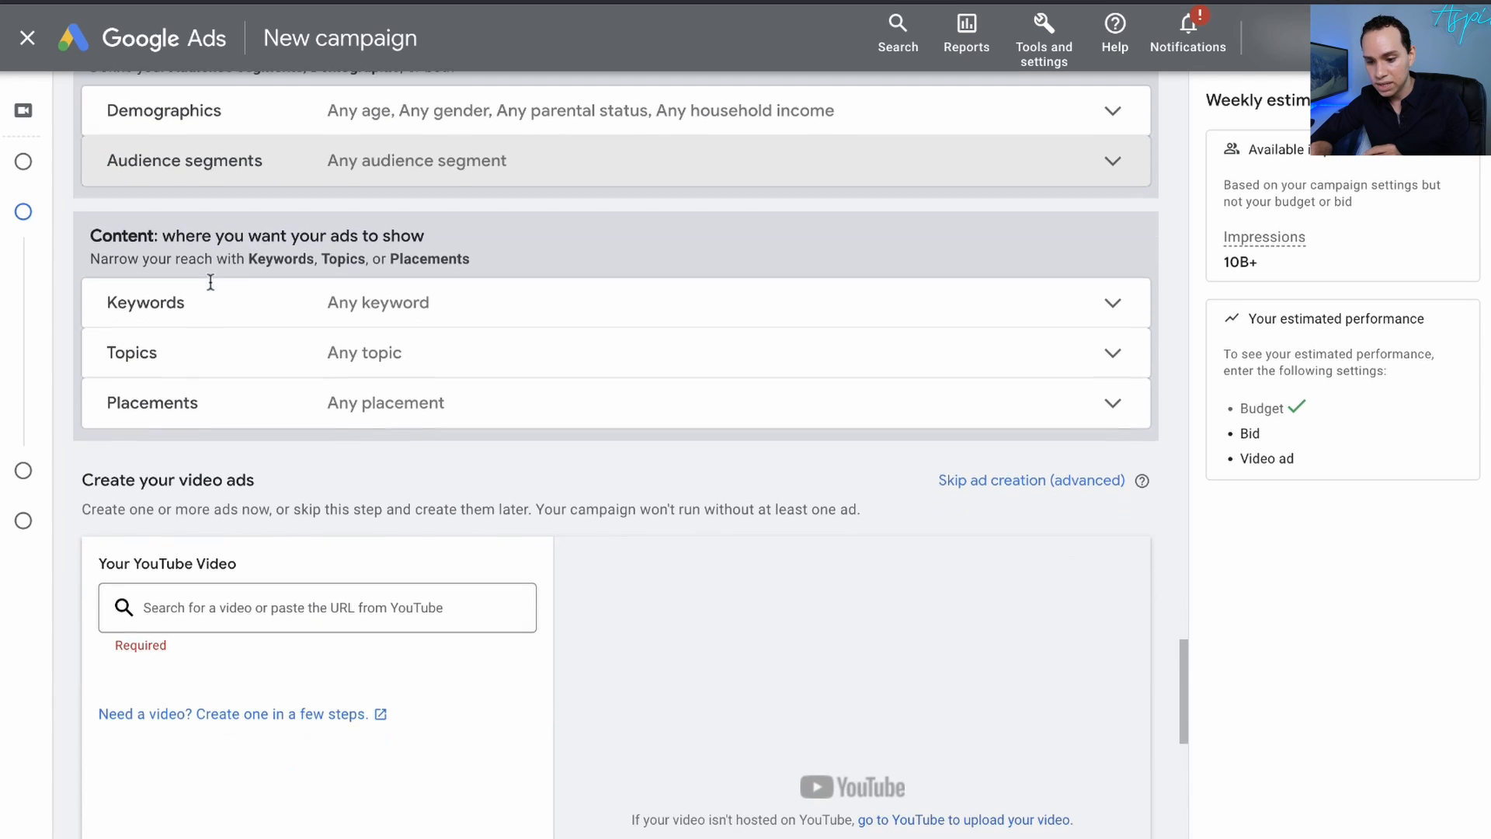
click(397, 412)
scroll(466, 419, down, 3)
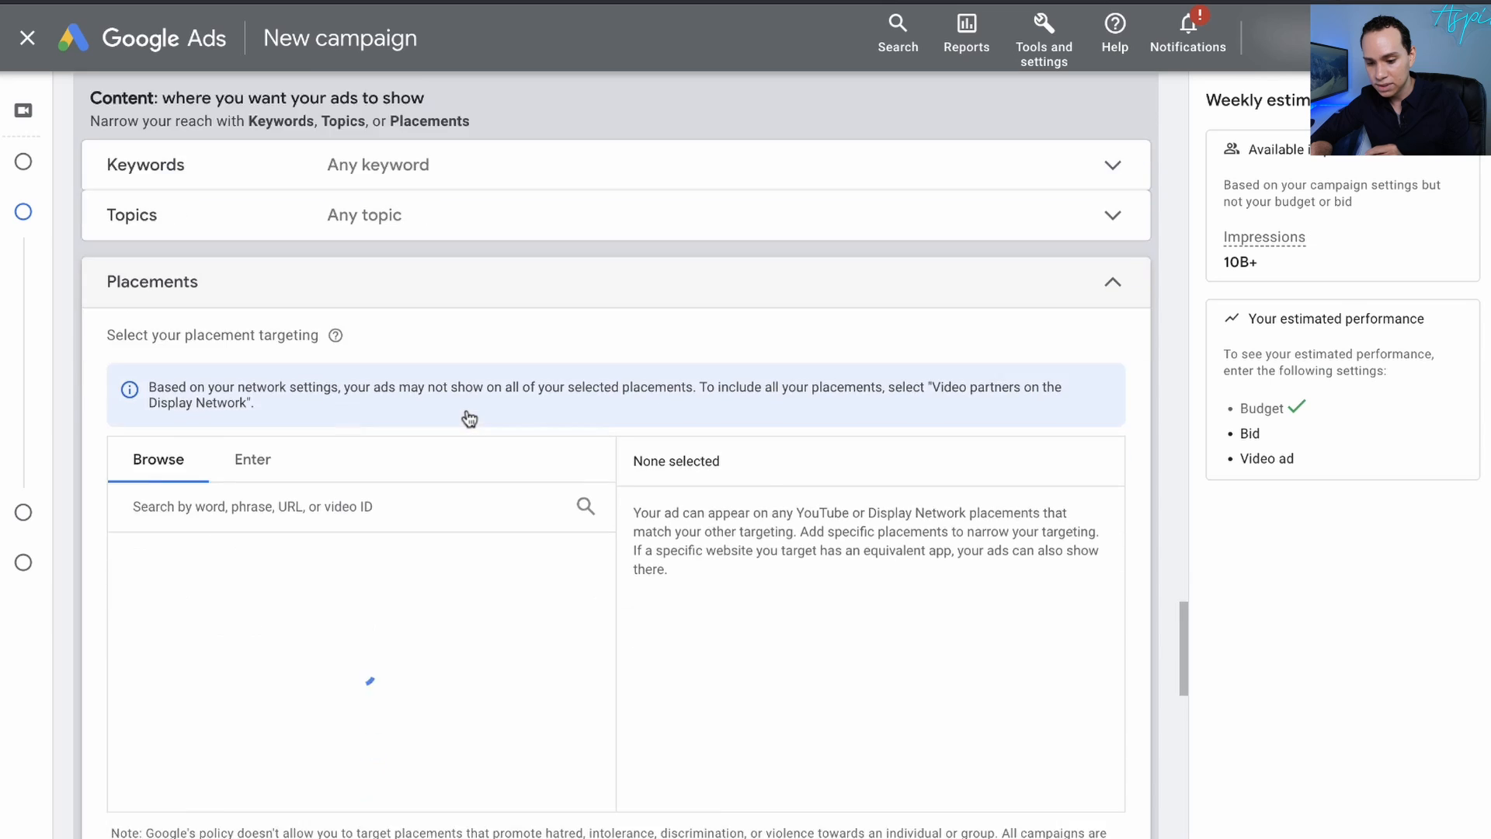
scroll(626, 284, down, 1)
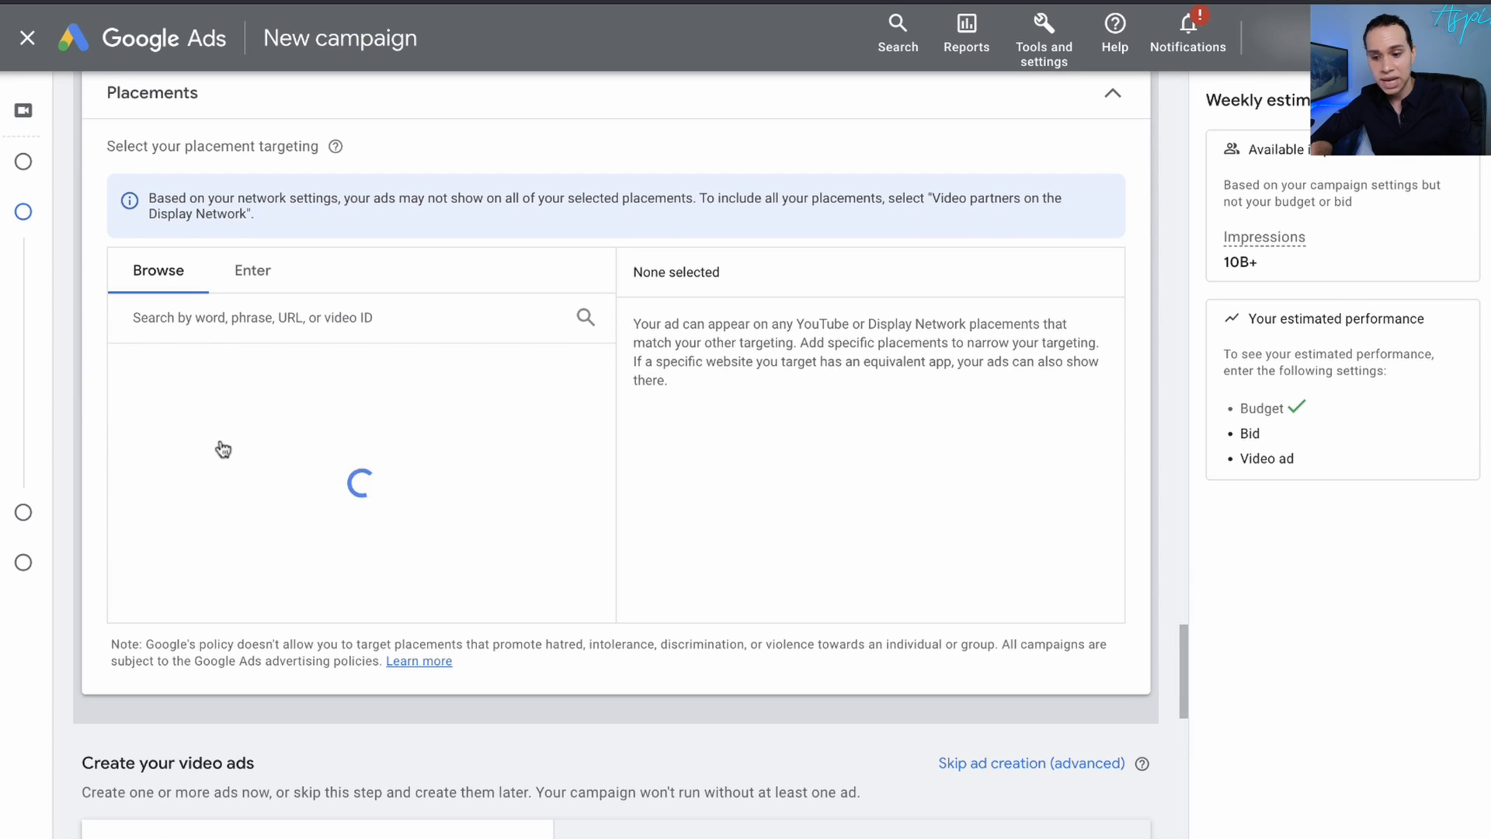
click(260, 367)
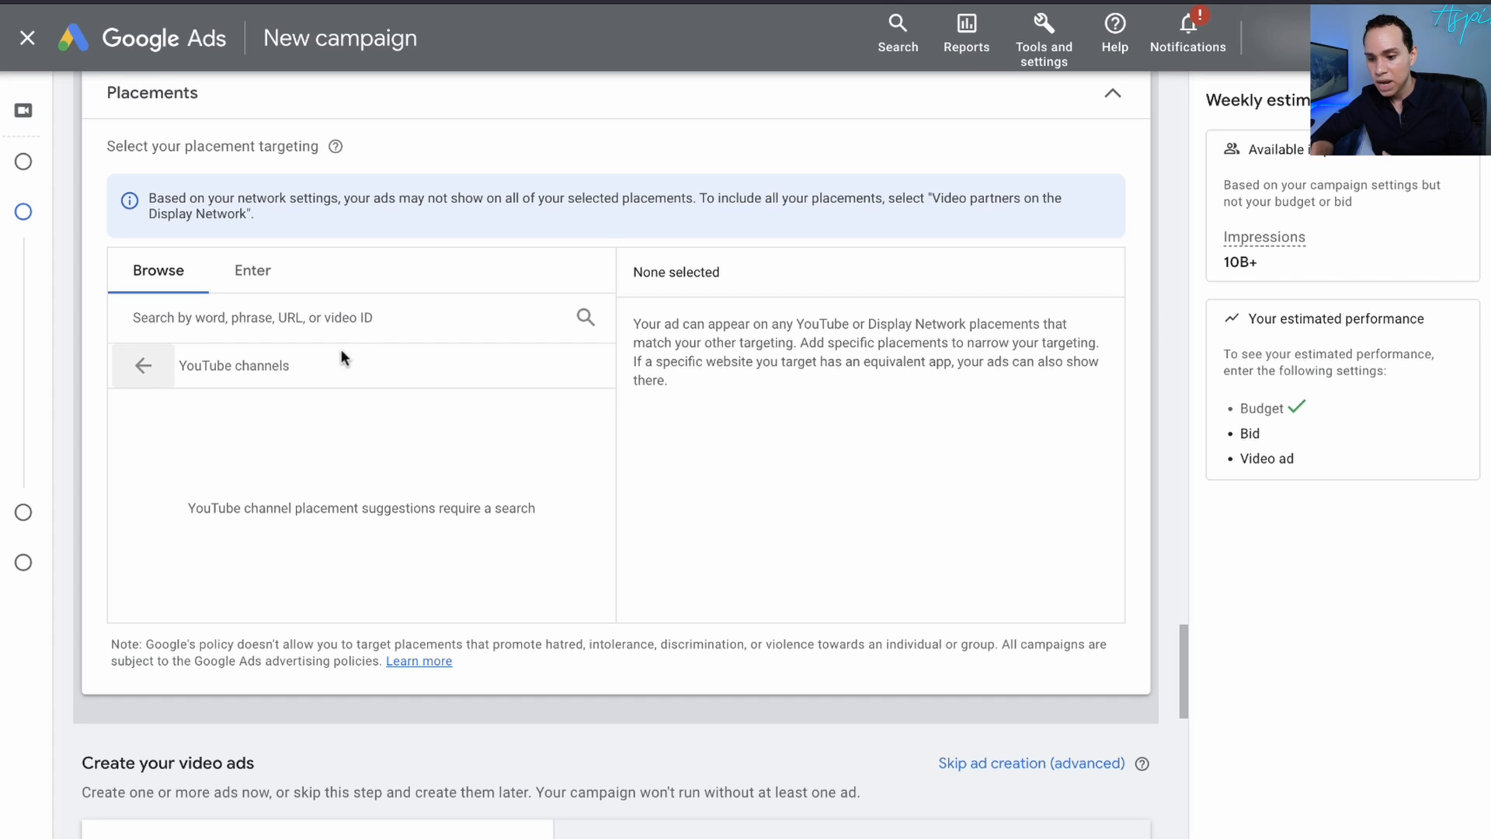
click(374, 318)
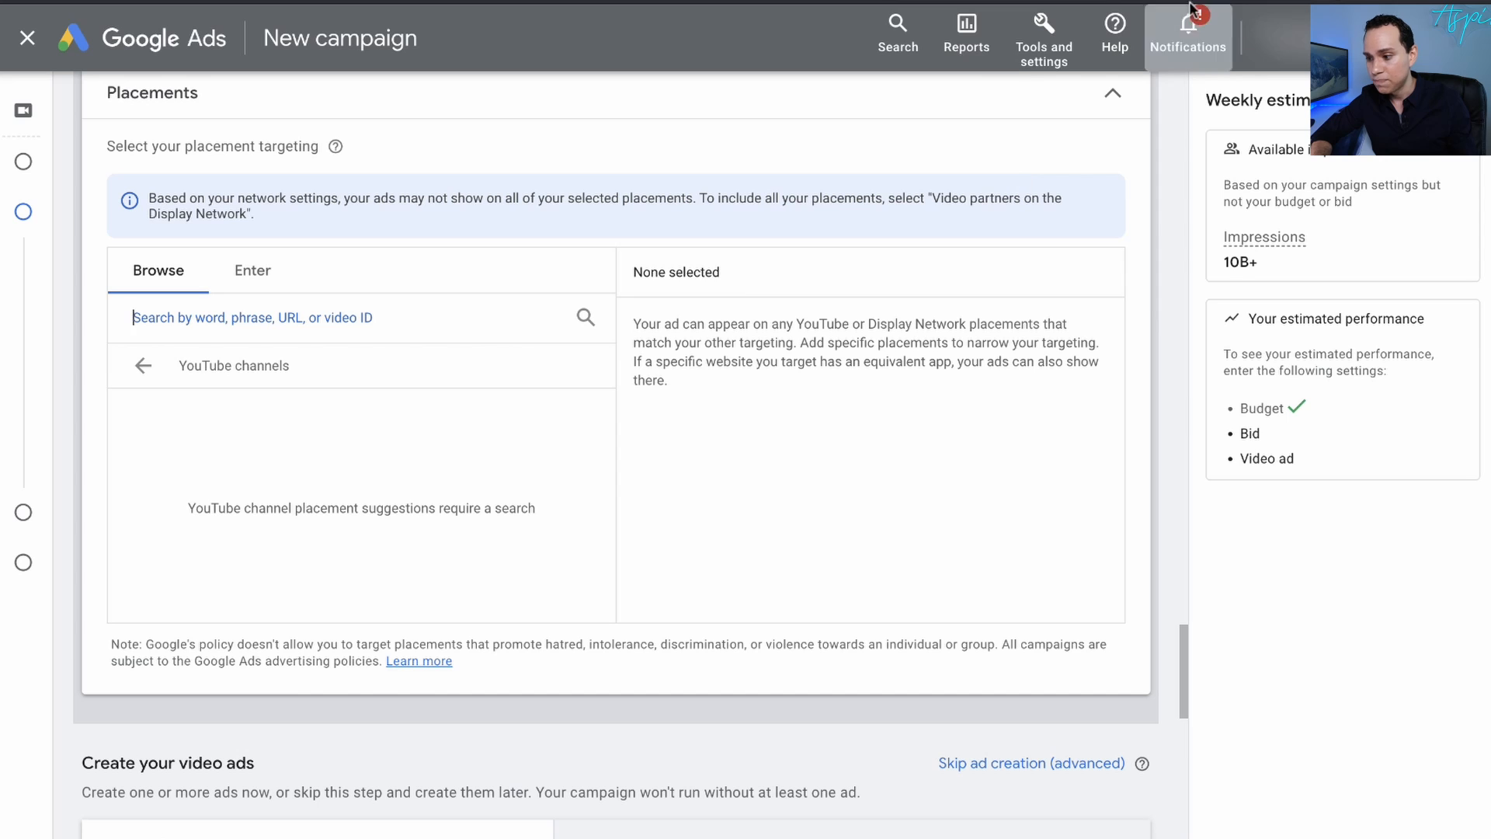
- Open a new private browser window and load YouTube in it
click(1103, 7)
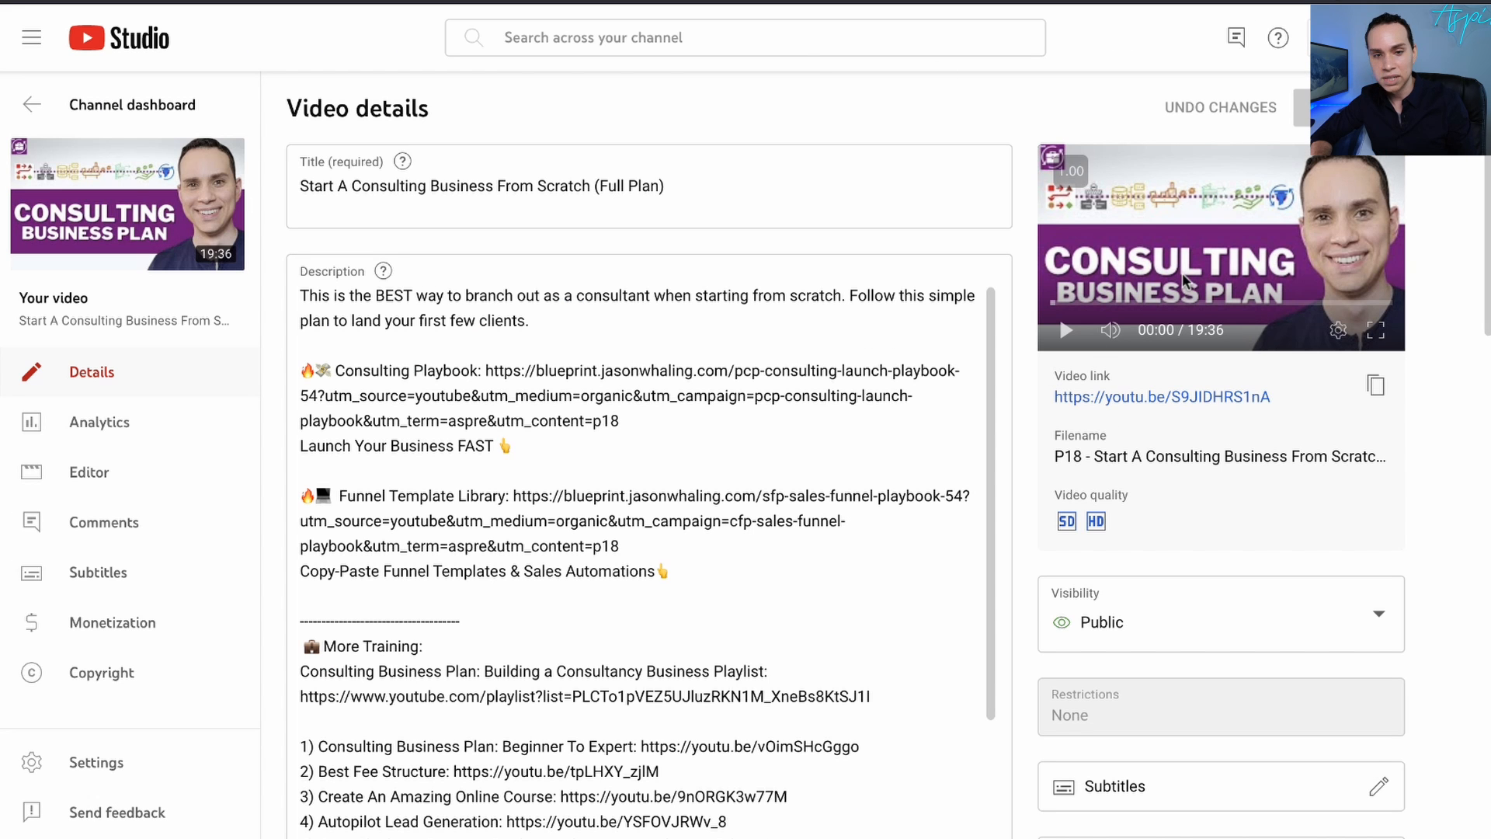
key(super+shift+n)
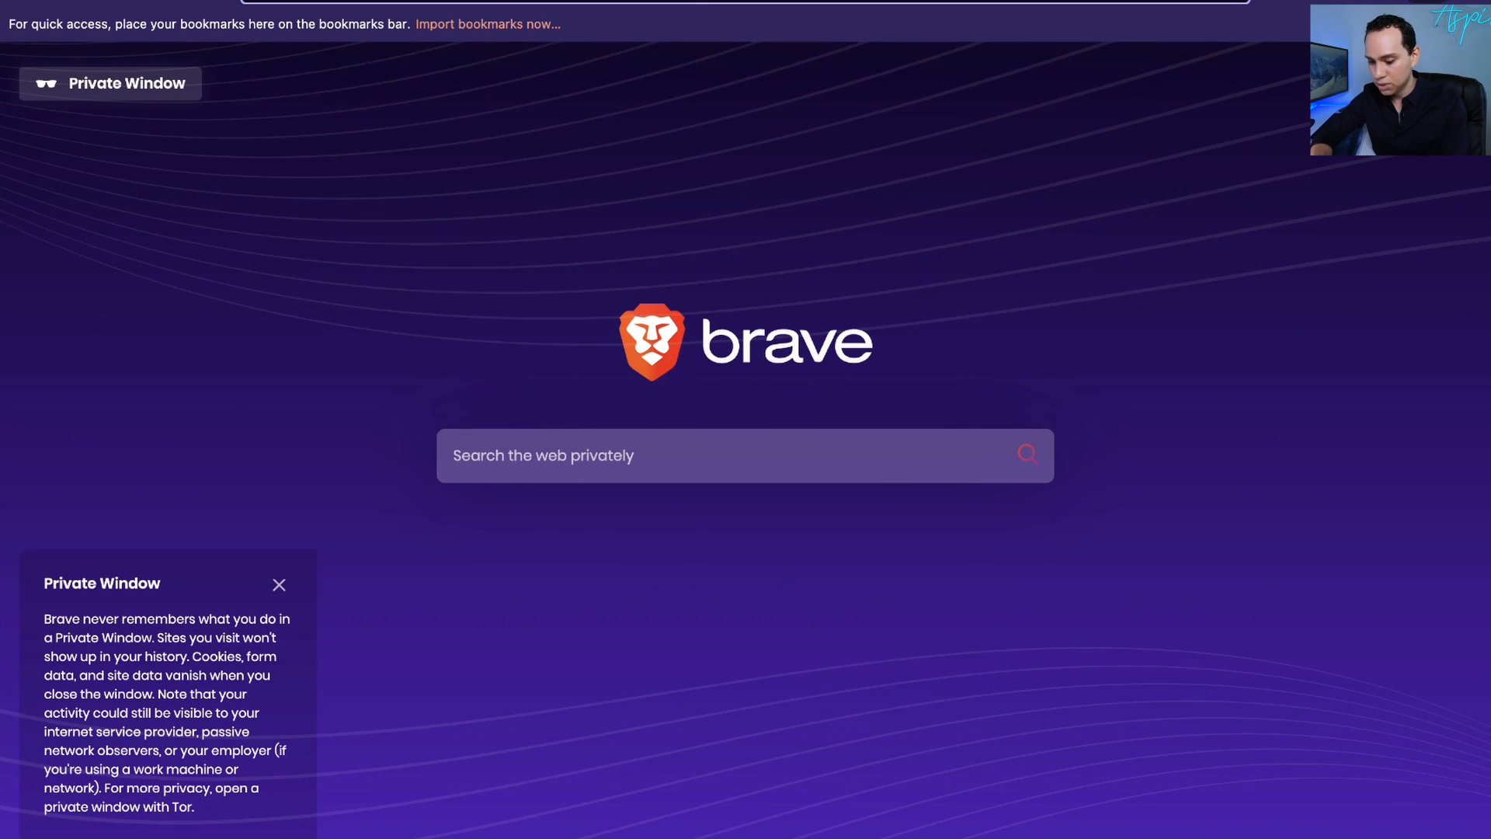
text(youtub)
key(Return)
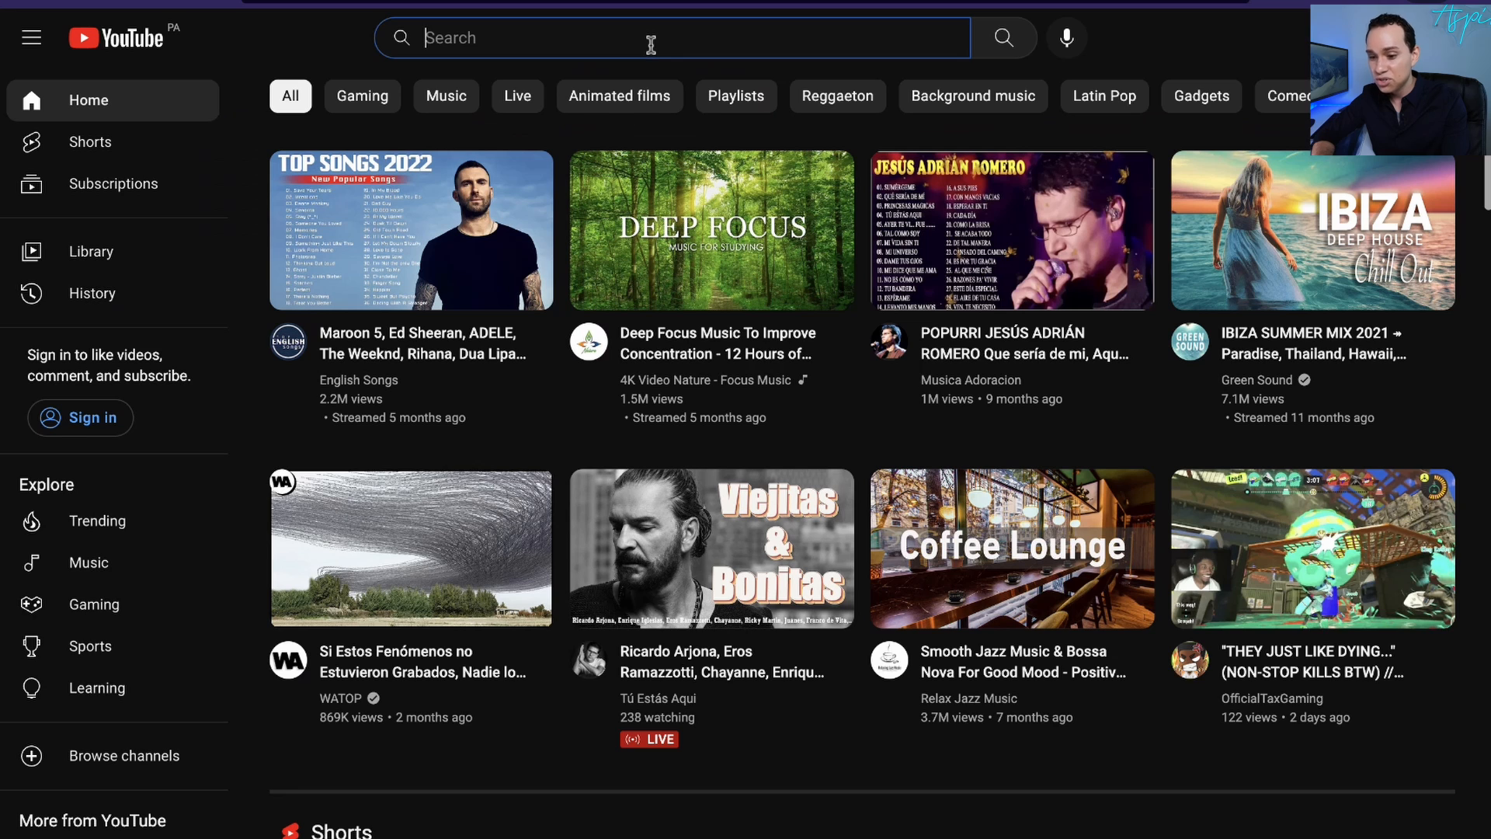
- Search YouTube for "how to be a consultant"
text(How)
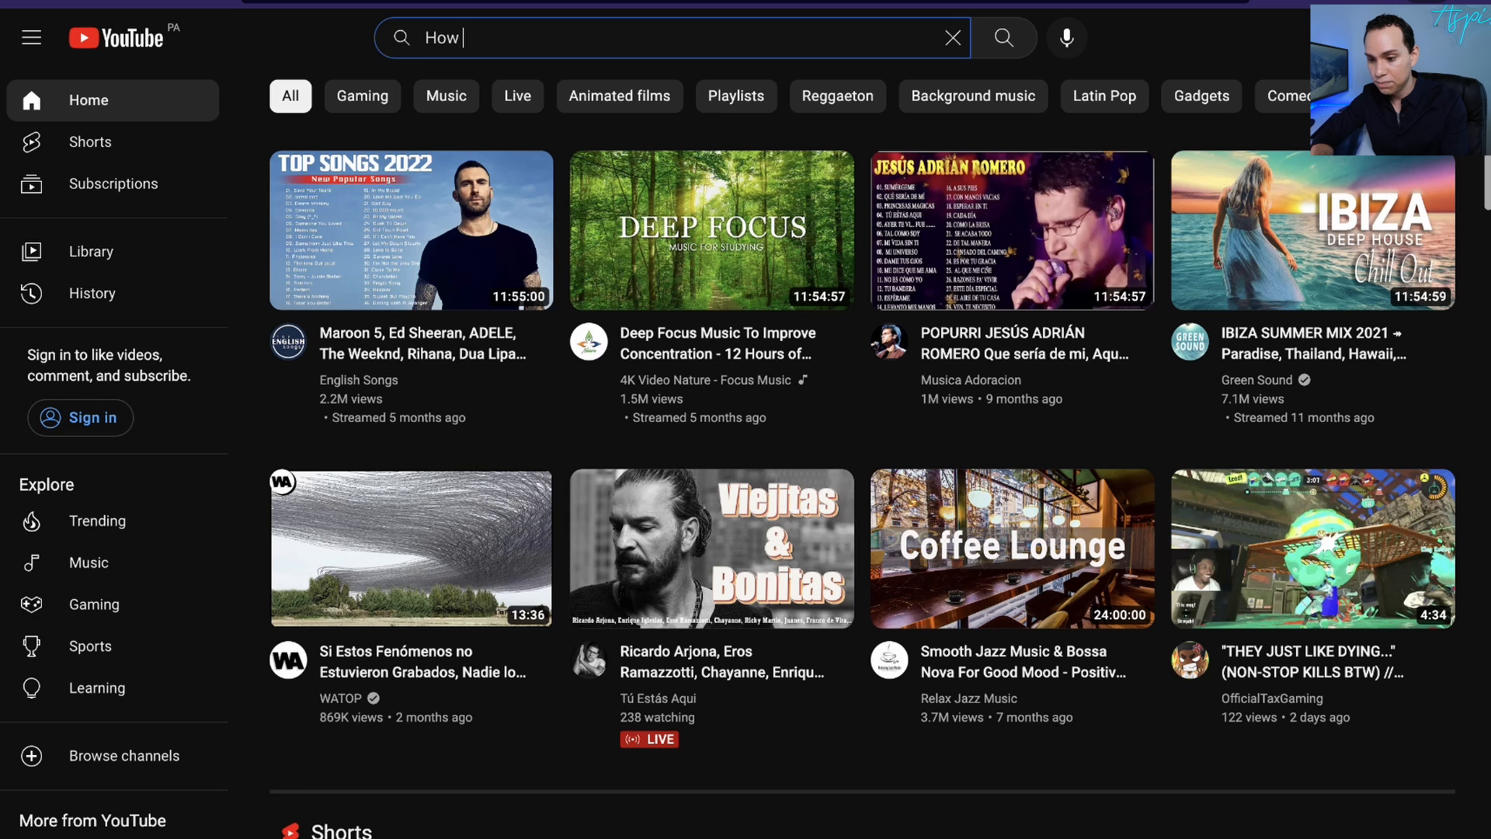
text( to be a consultant)
key(Return)
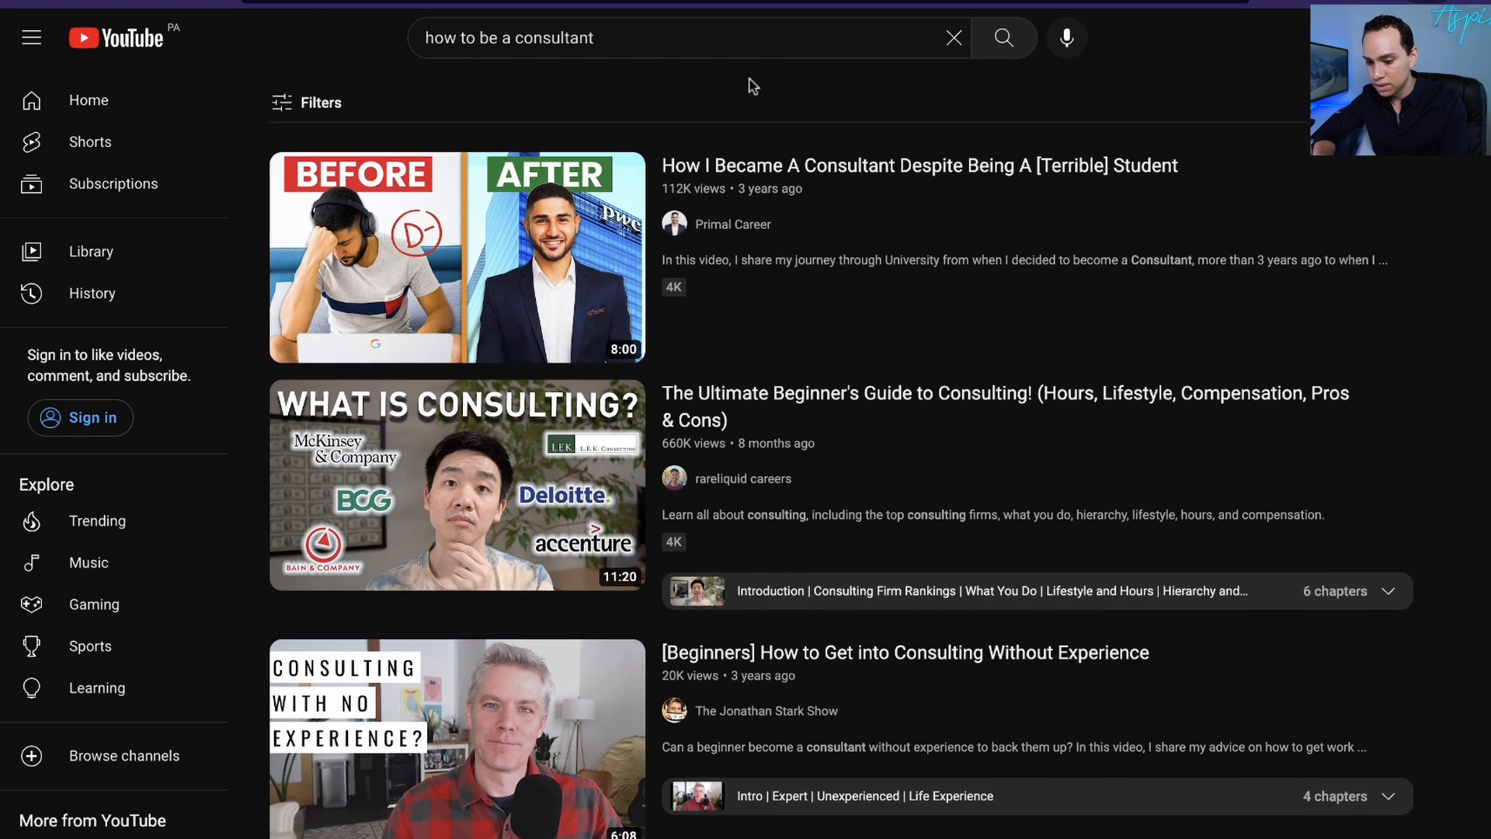
- Look through the search results for consulting channels that could serve as ad placements
scroll(747, 78, down, 3)
scroll(749, 87, down, 5)
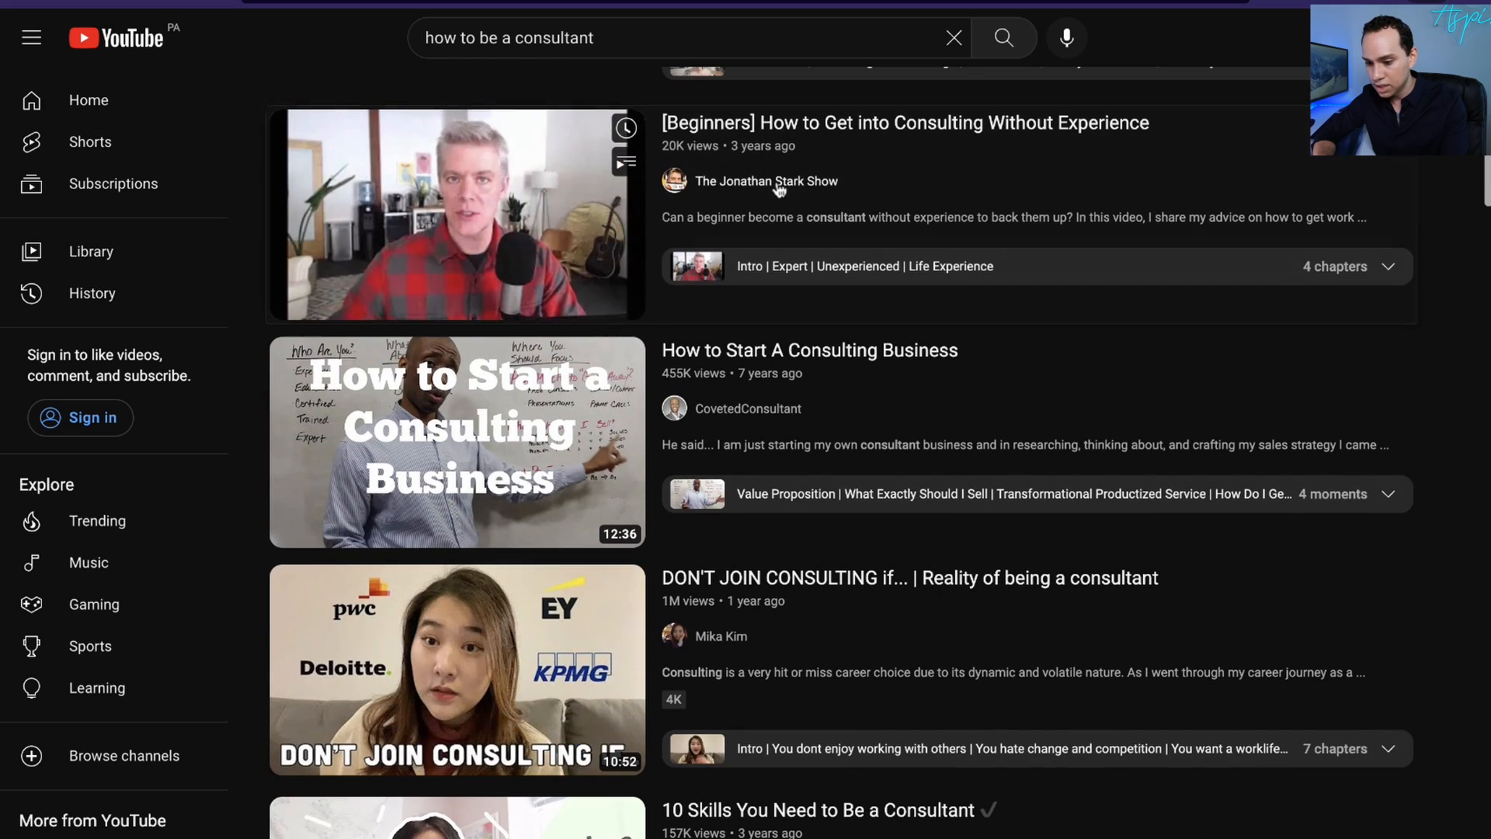
mouse_move(768, 418)
scroll(768, 420, down, 10)
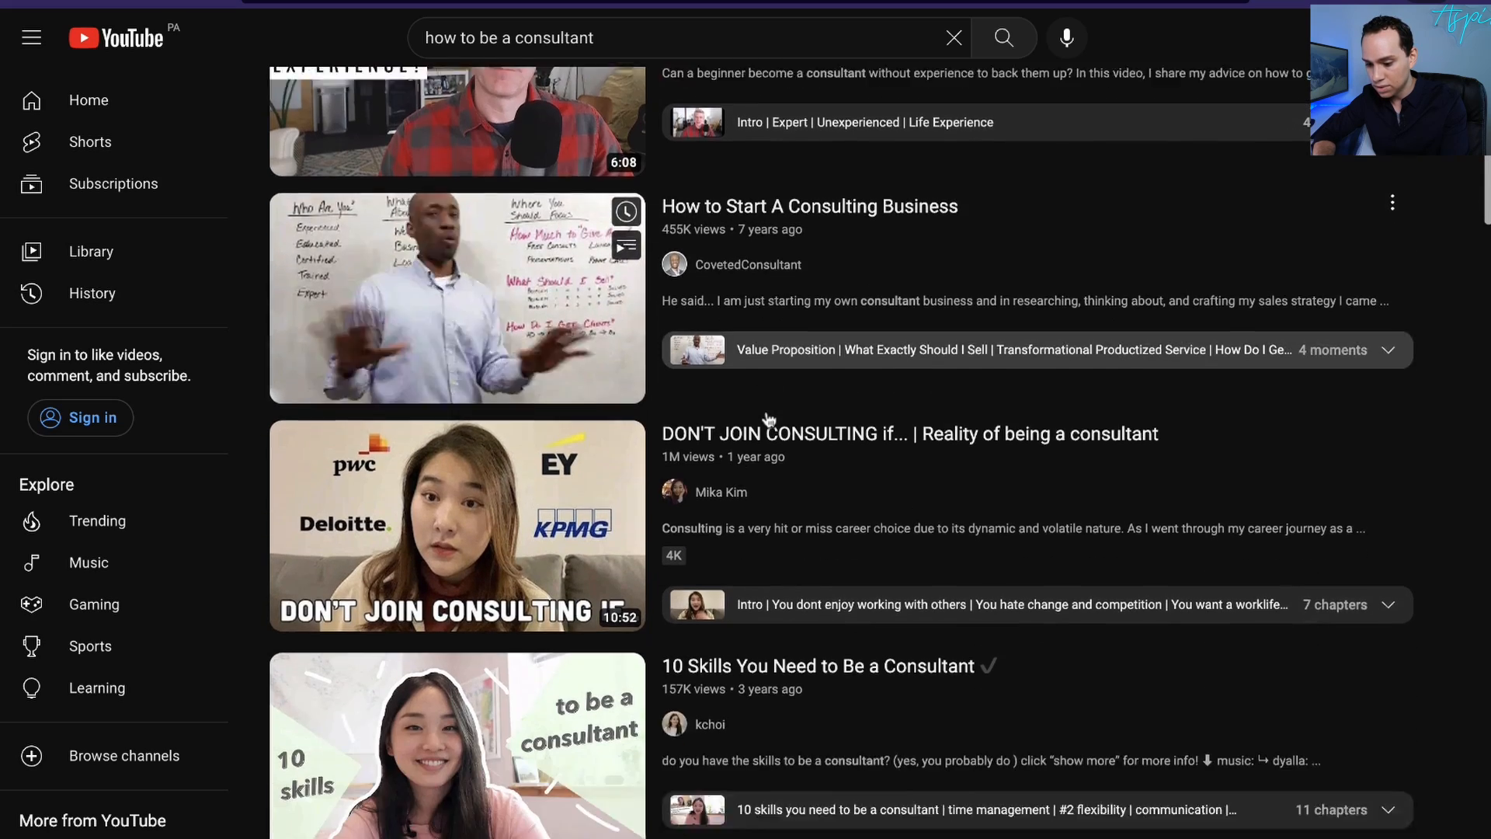
scroll(536, 422, down, 13)
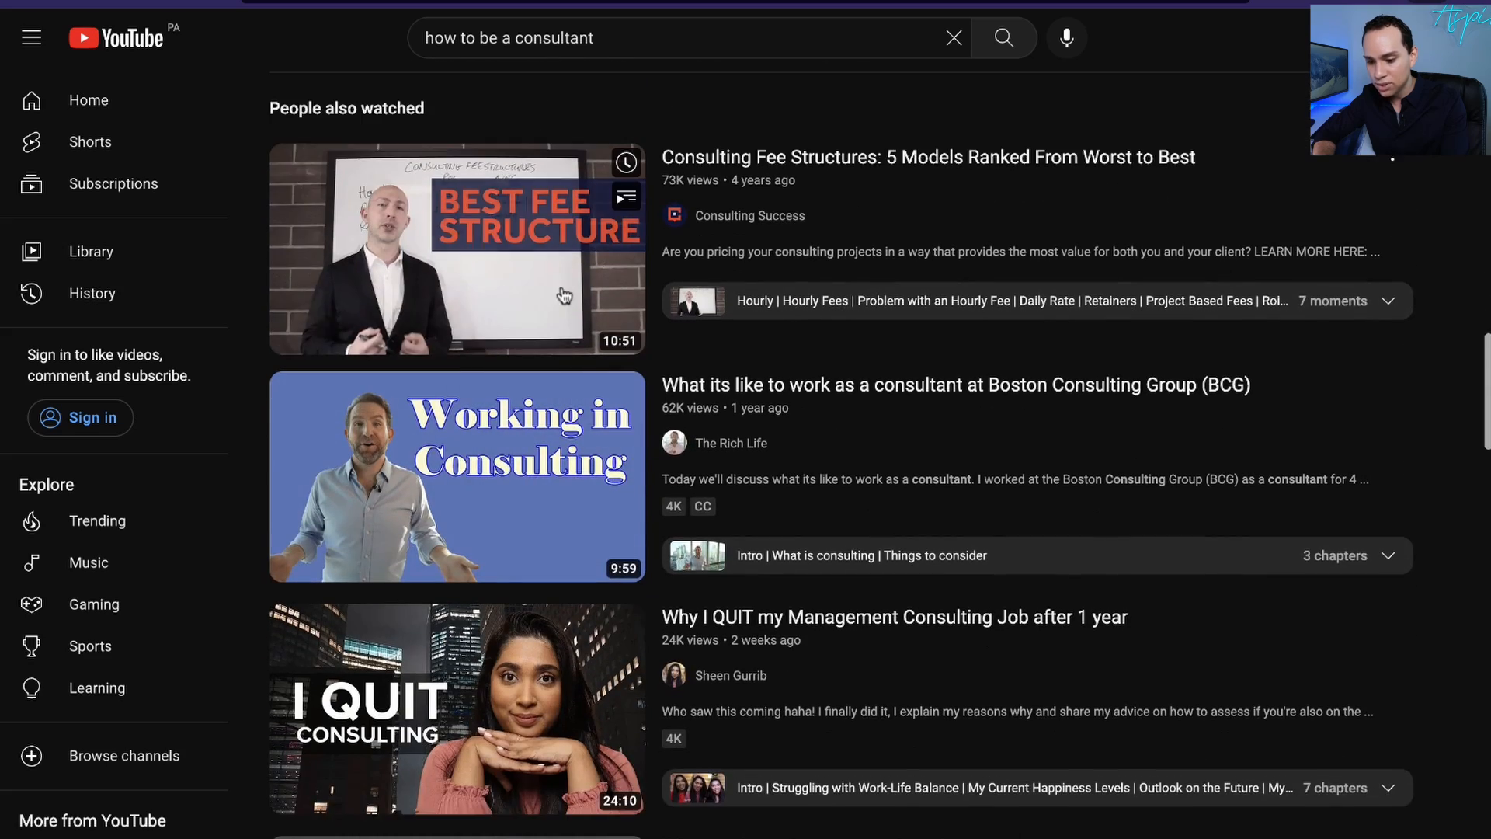
scroll(534, 531, up, 1)
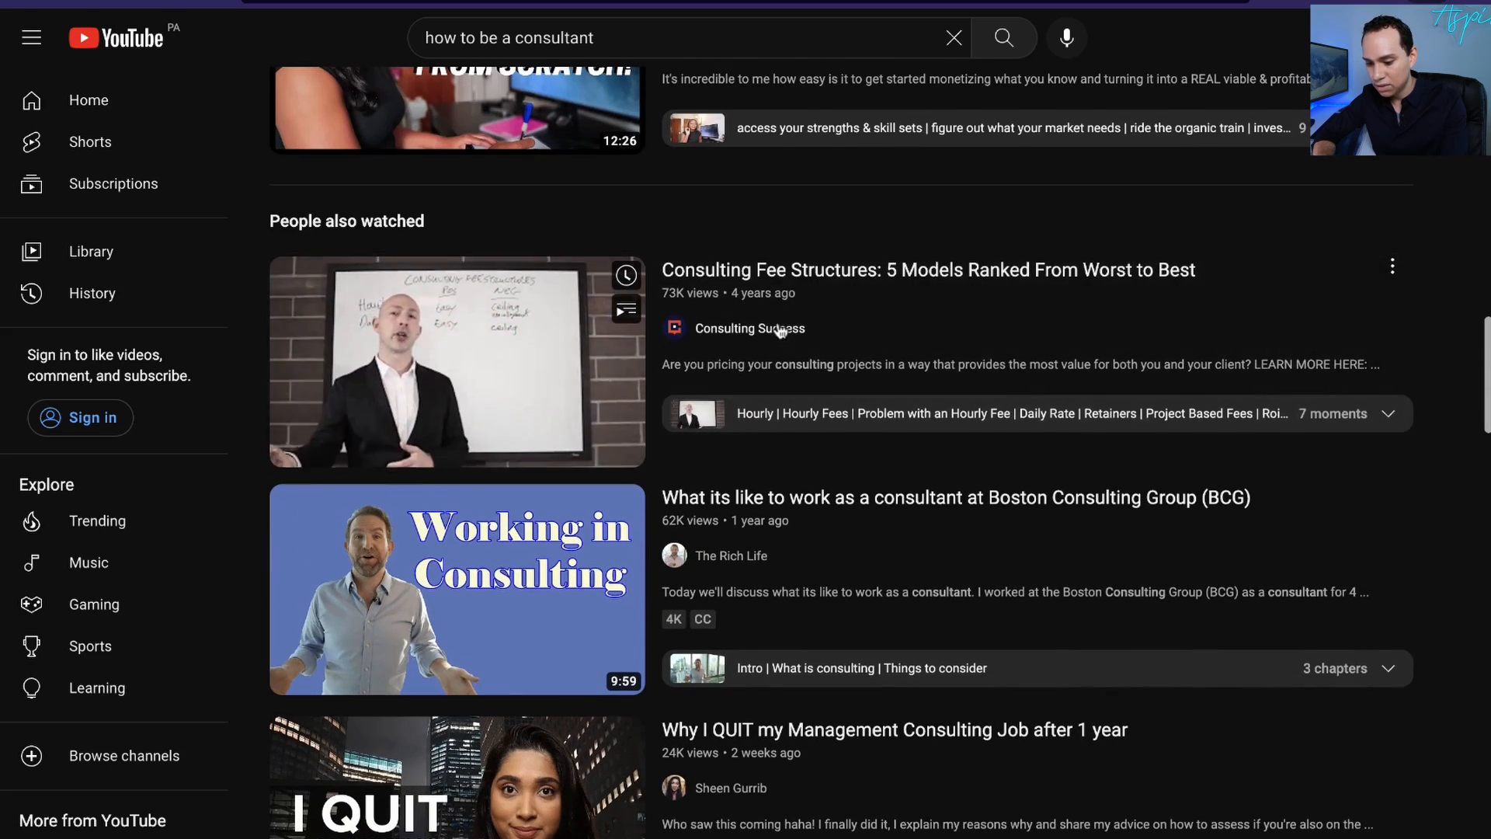
scroll(781, 330, down, 10)
scroll(781, 330, down, 3)
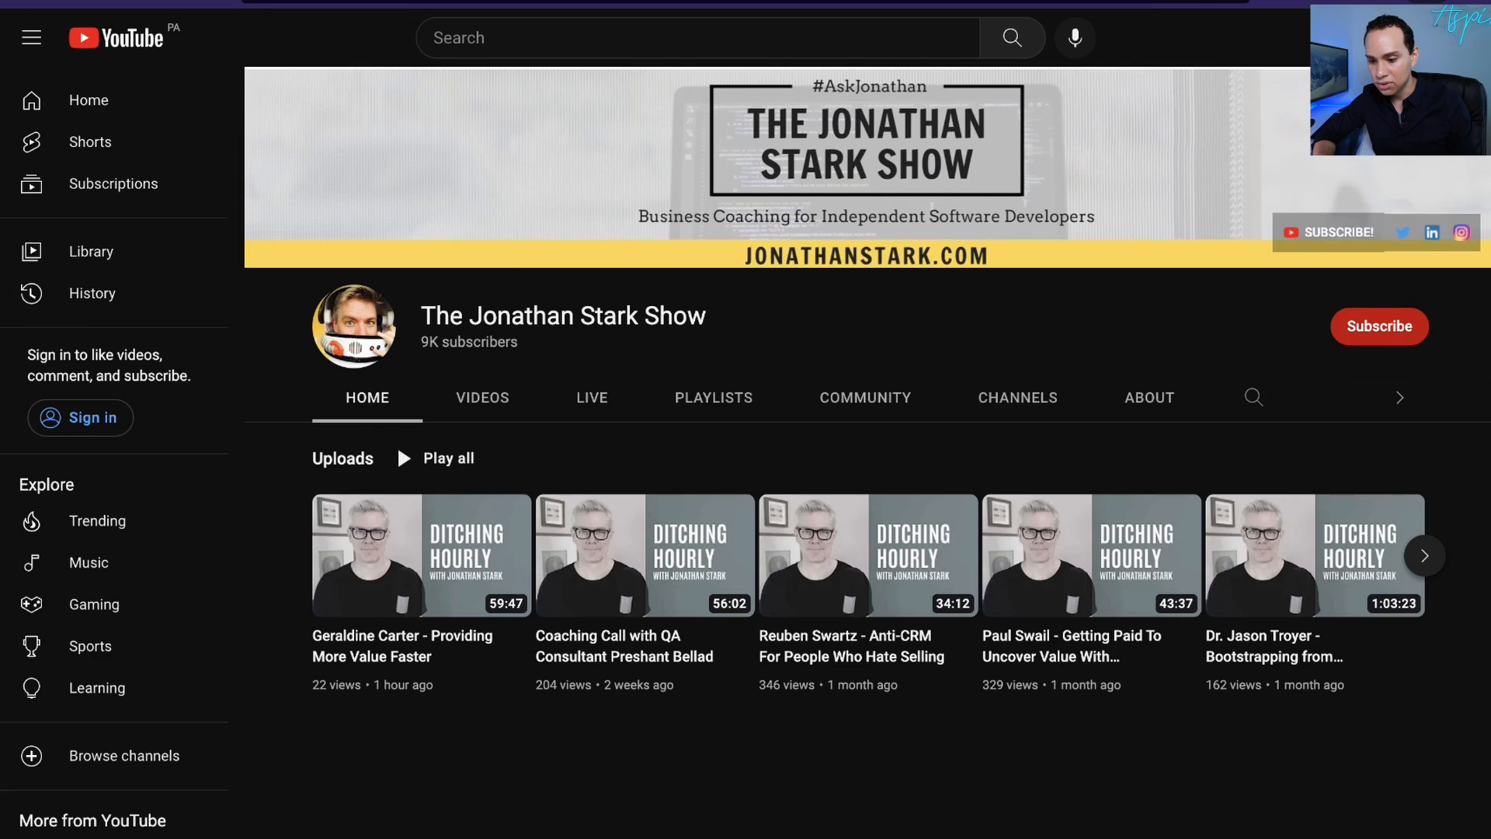
- Examine the uploaded videos of The Jonathan Stark Show channel to judge its topics and fit
click(483, 394)
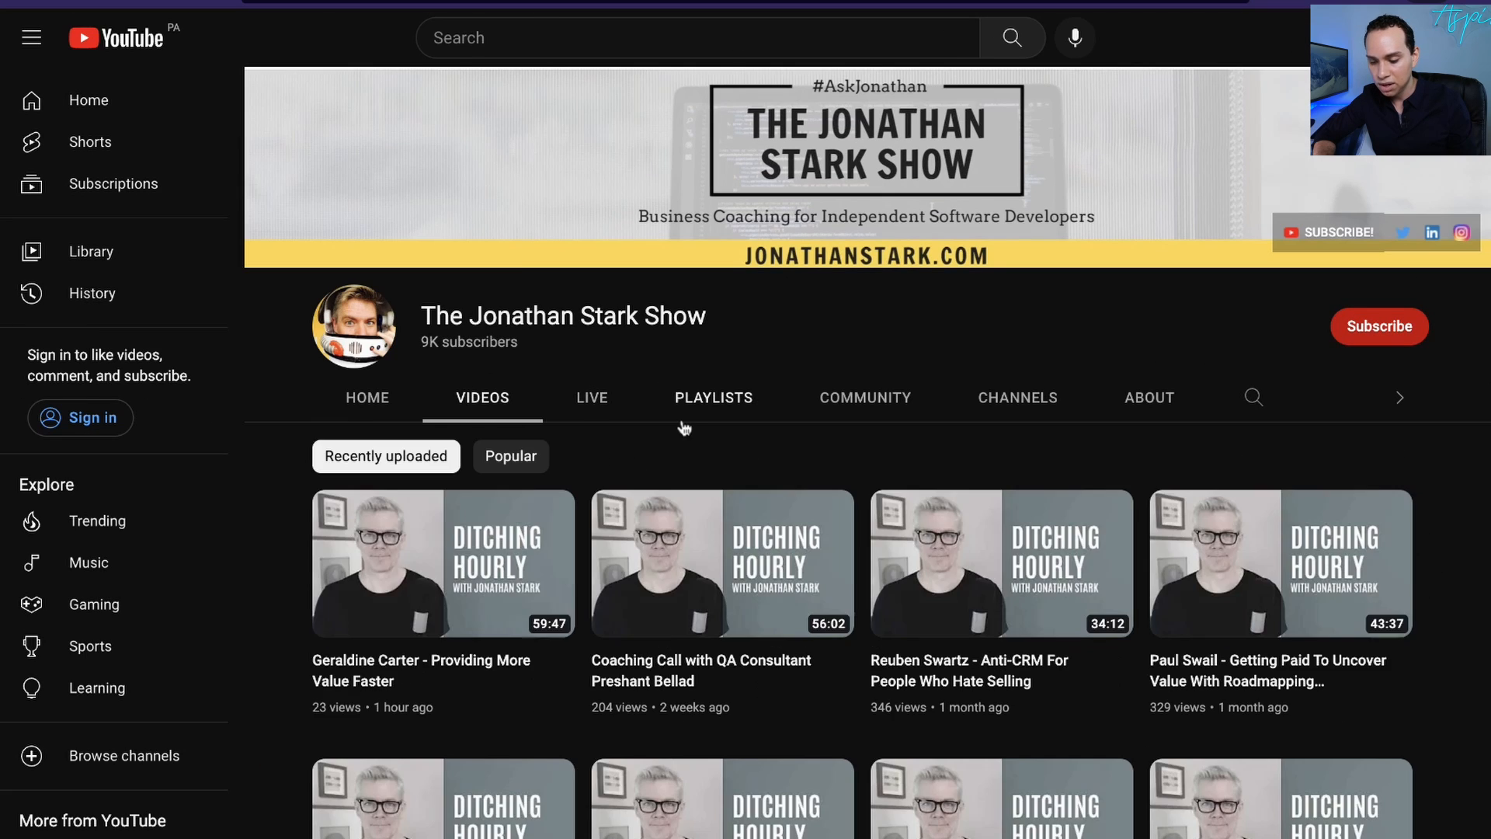
scroll(682, 426, down, 10)
scroll(684, 428, down, 8)
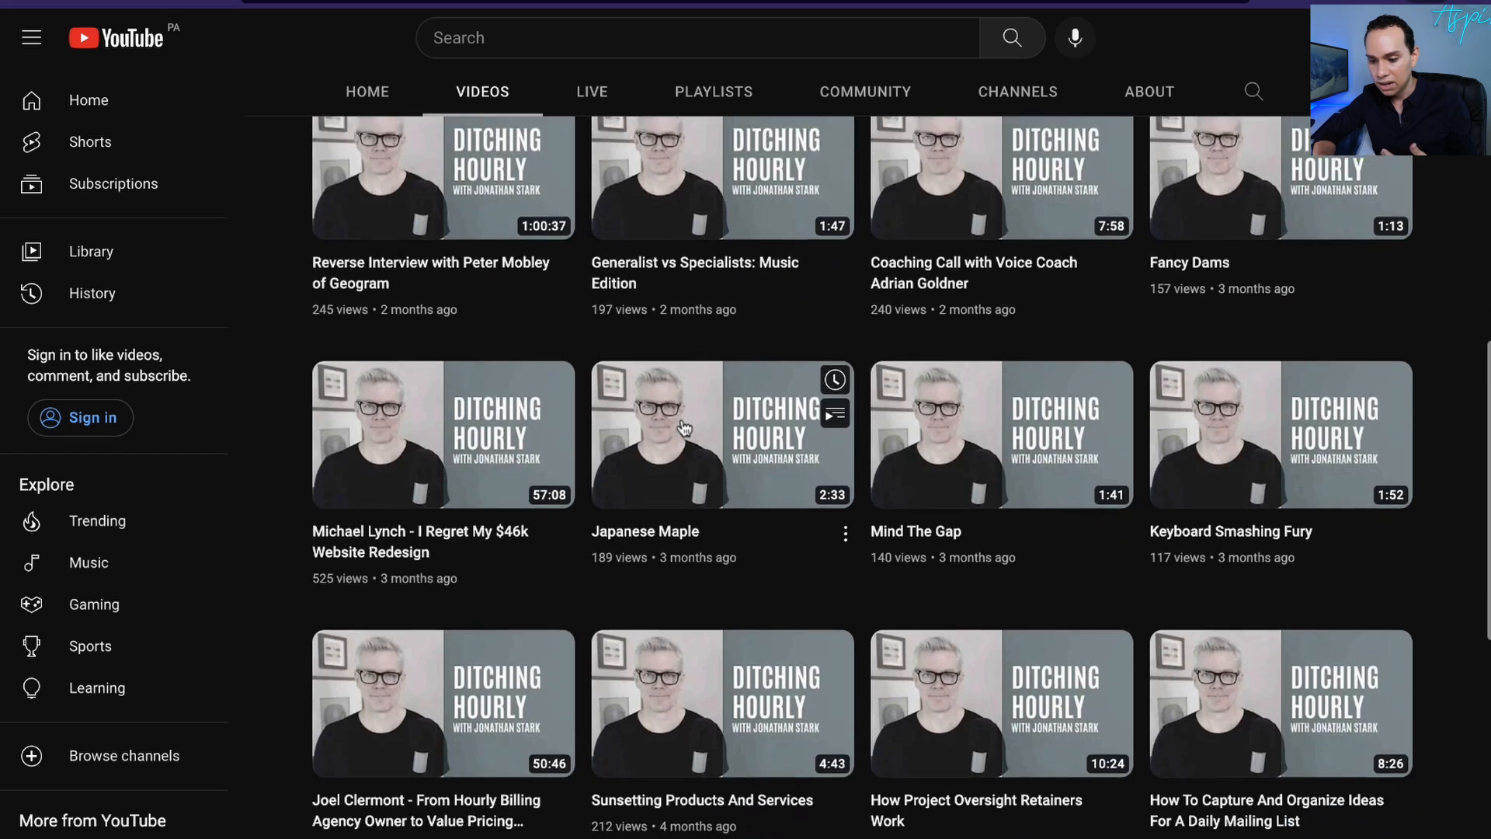
scroll(684, 427, up, 15)
scroll(685, 426, up, 1)
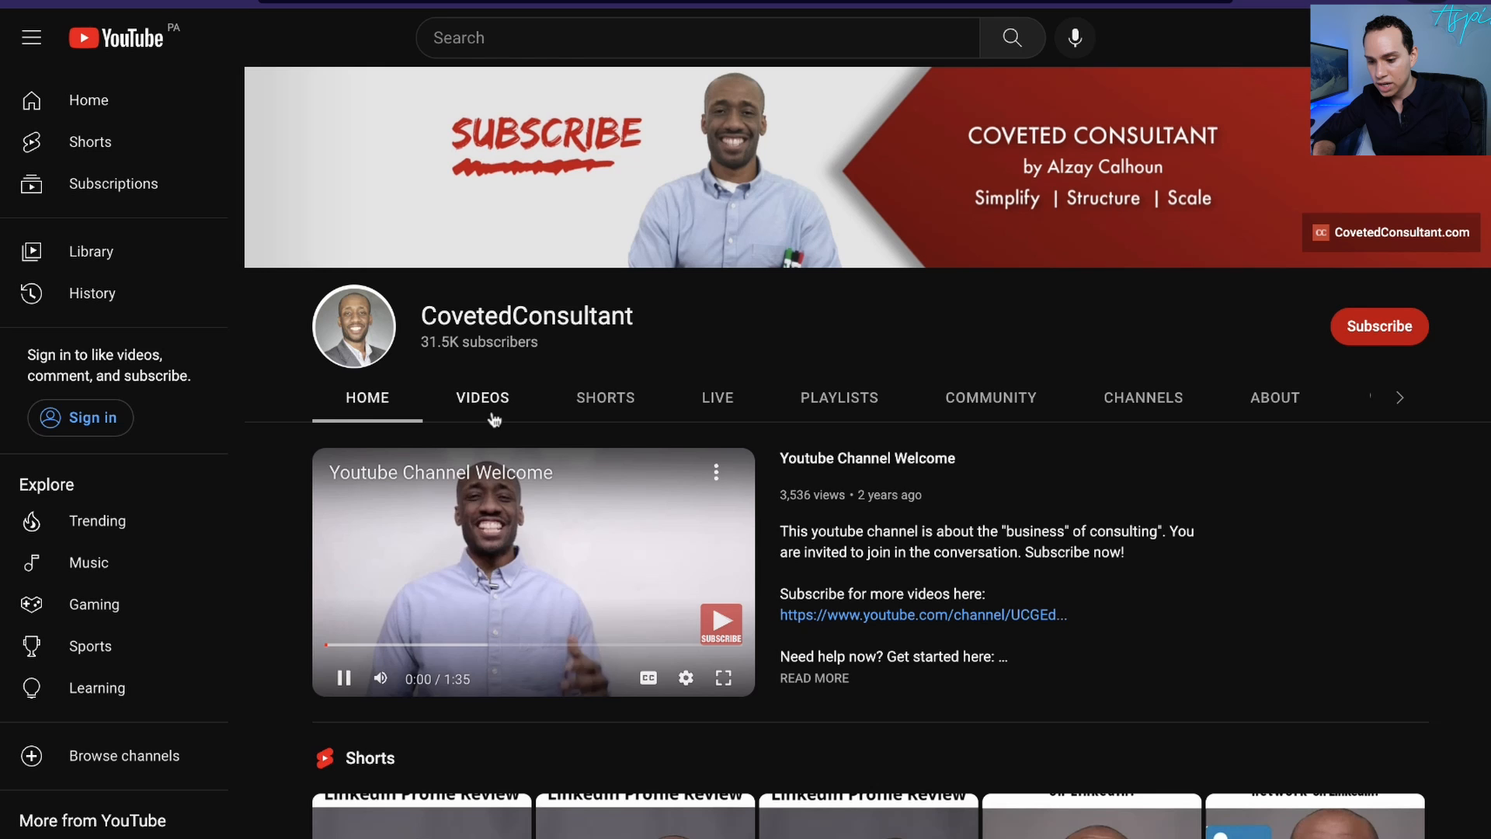
- Examine the uploaded videos of the CovetedConsultant and Consulting Success channels to judge their fit as ad placements
click(491, 413)
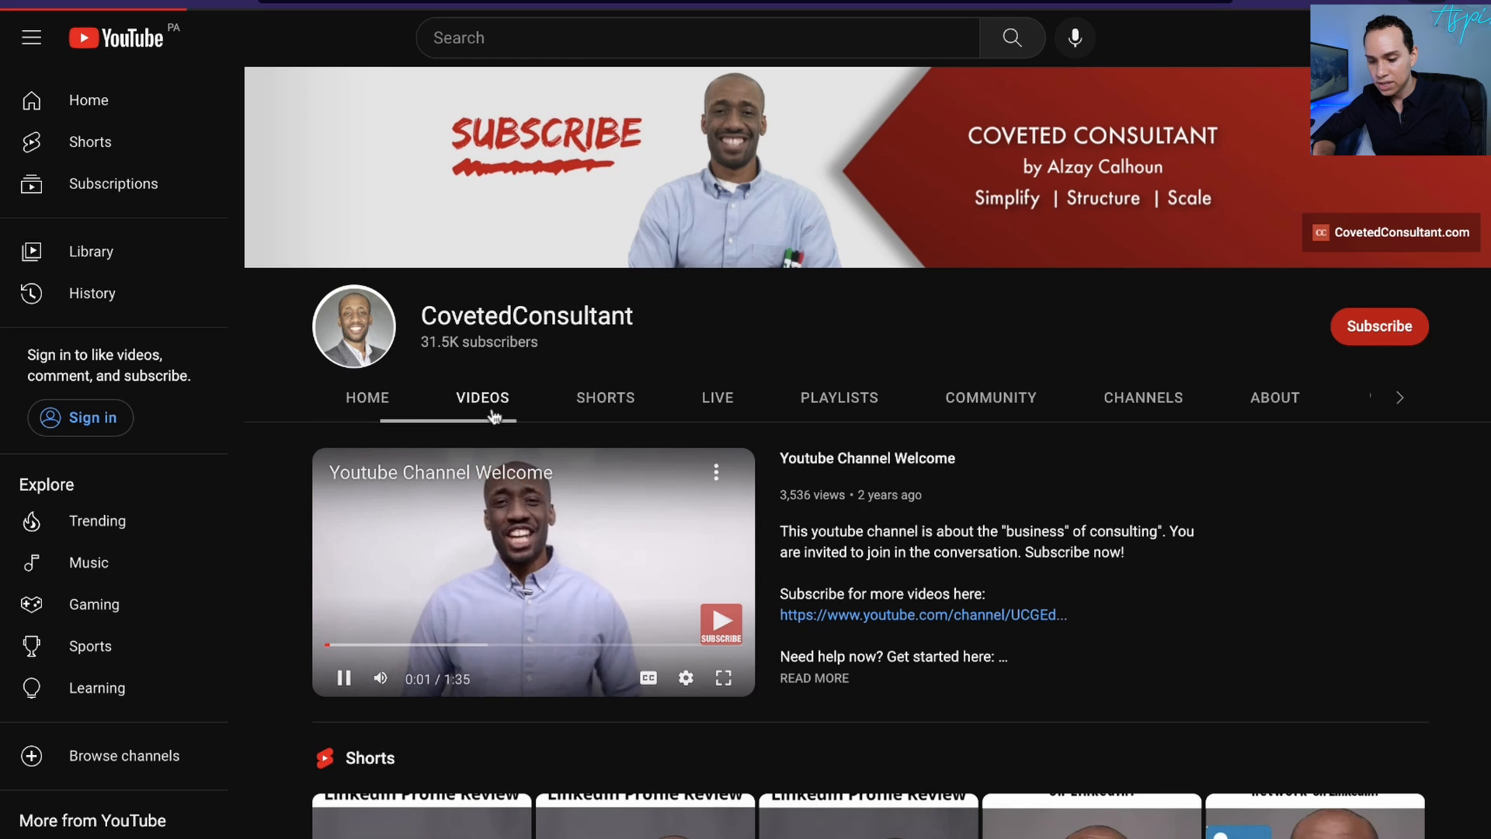
scroll(892, 425, down, 4)
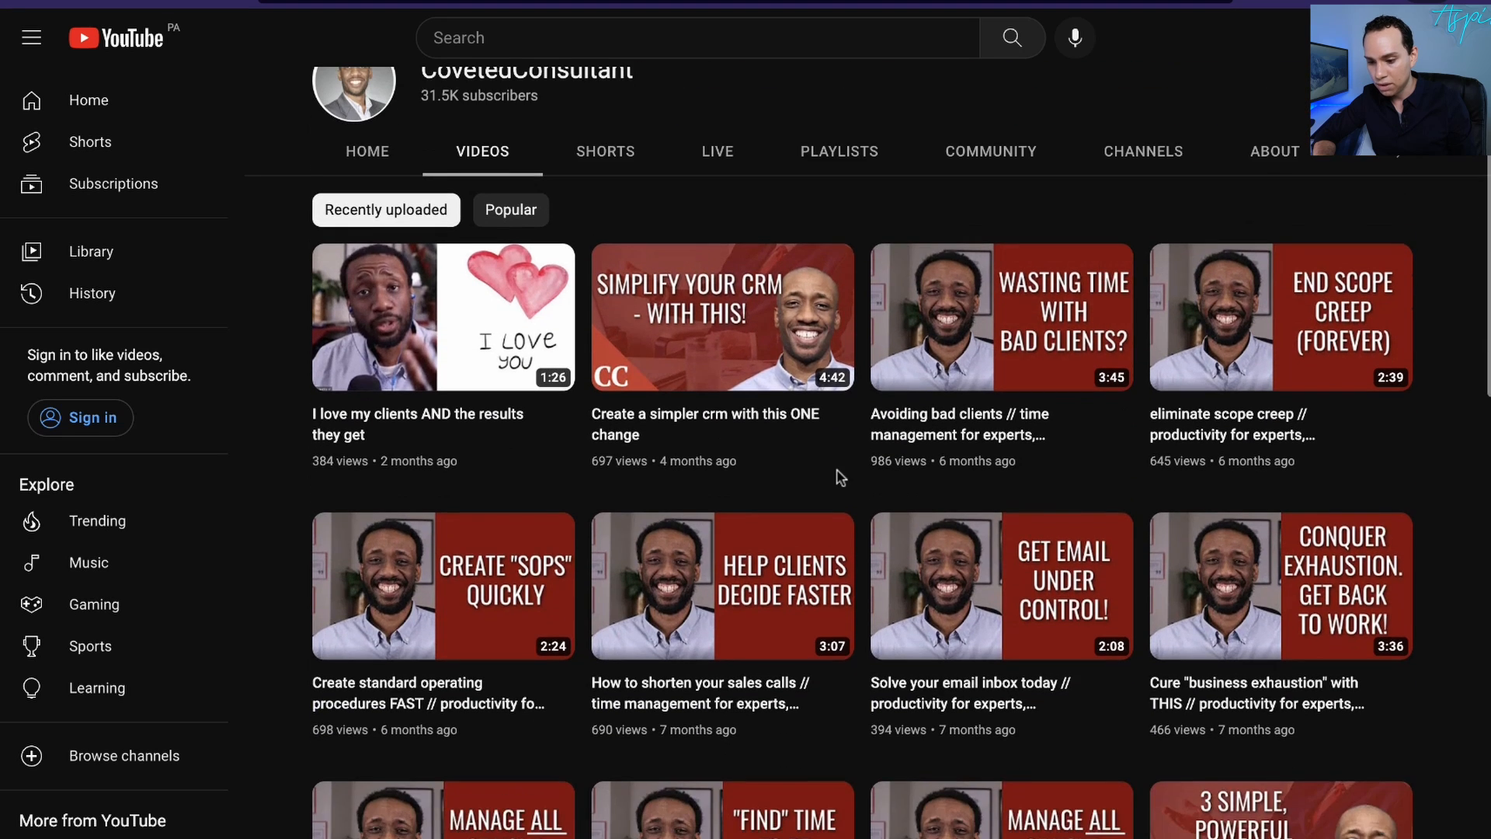
scroll(839, 476, up, 4)
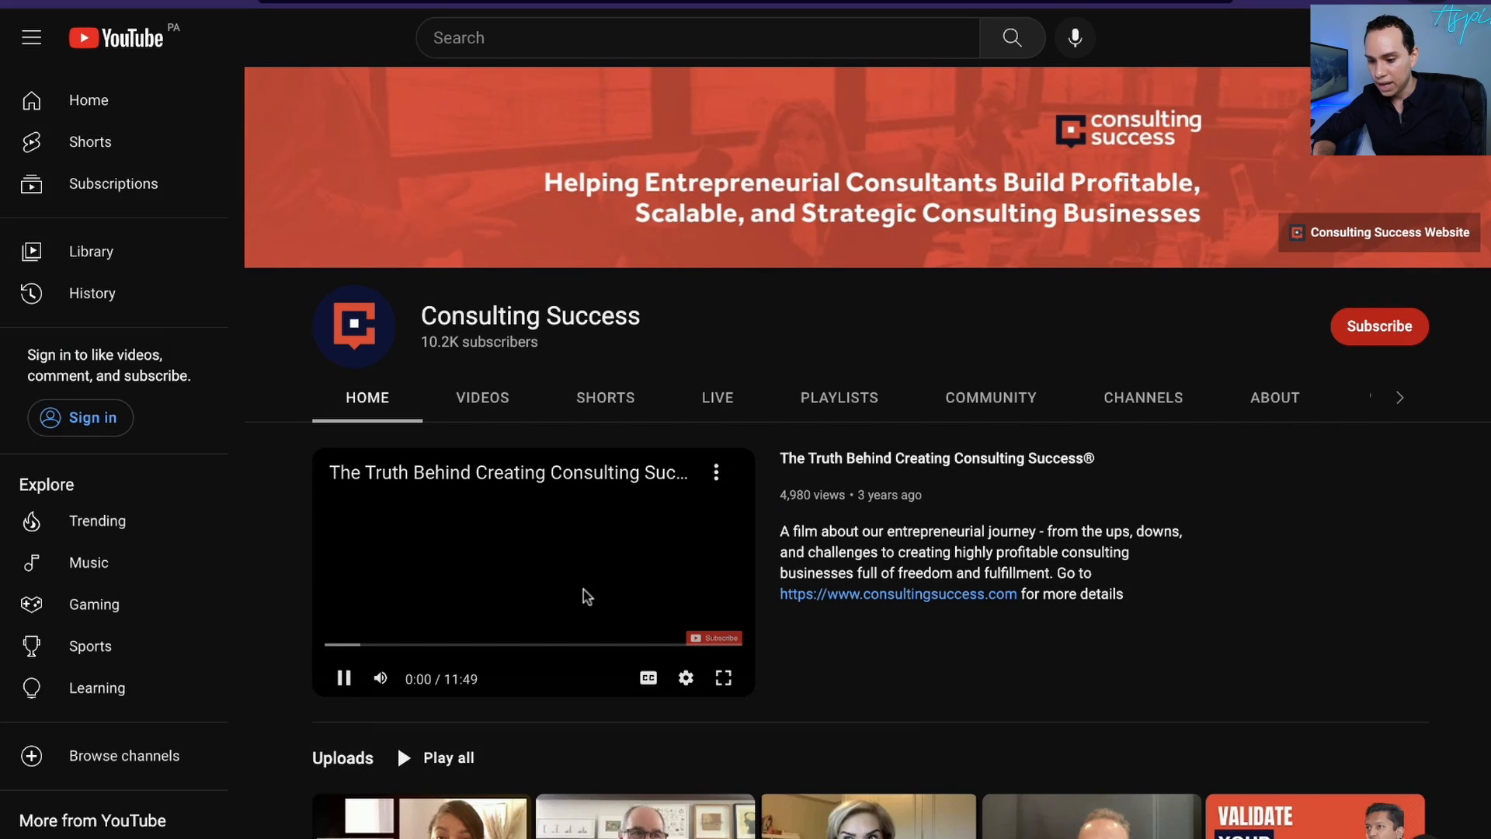
click(485, 398)
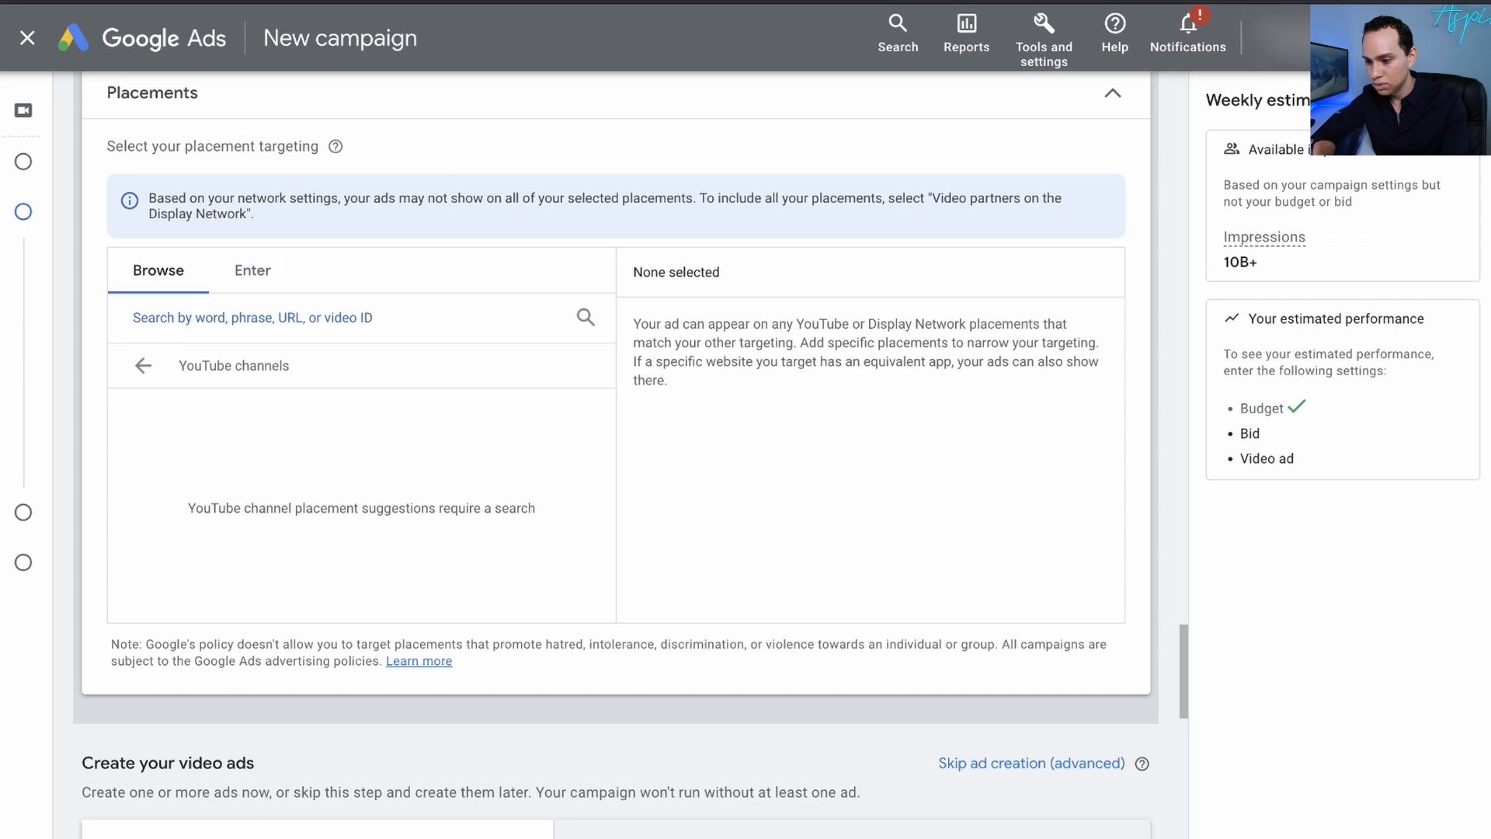
text(https://www.youtube.com/c/CovetedConsultant/videos)
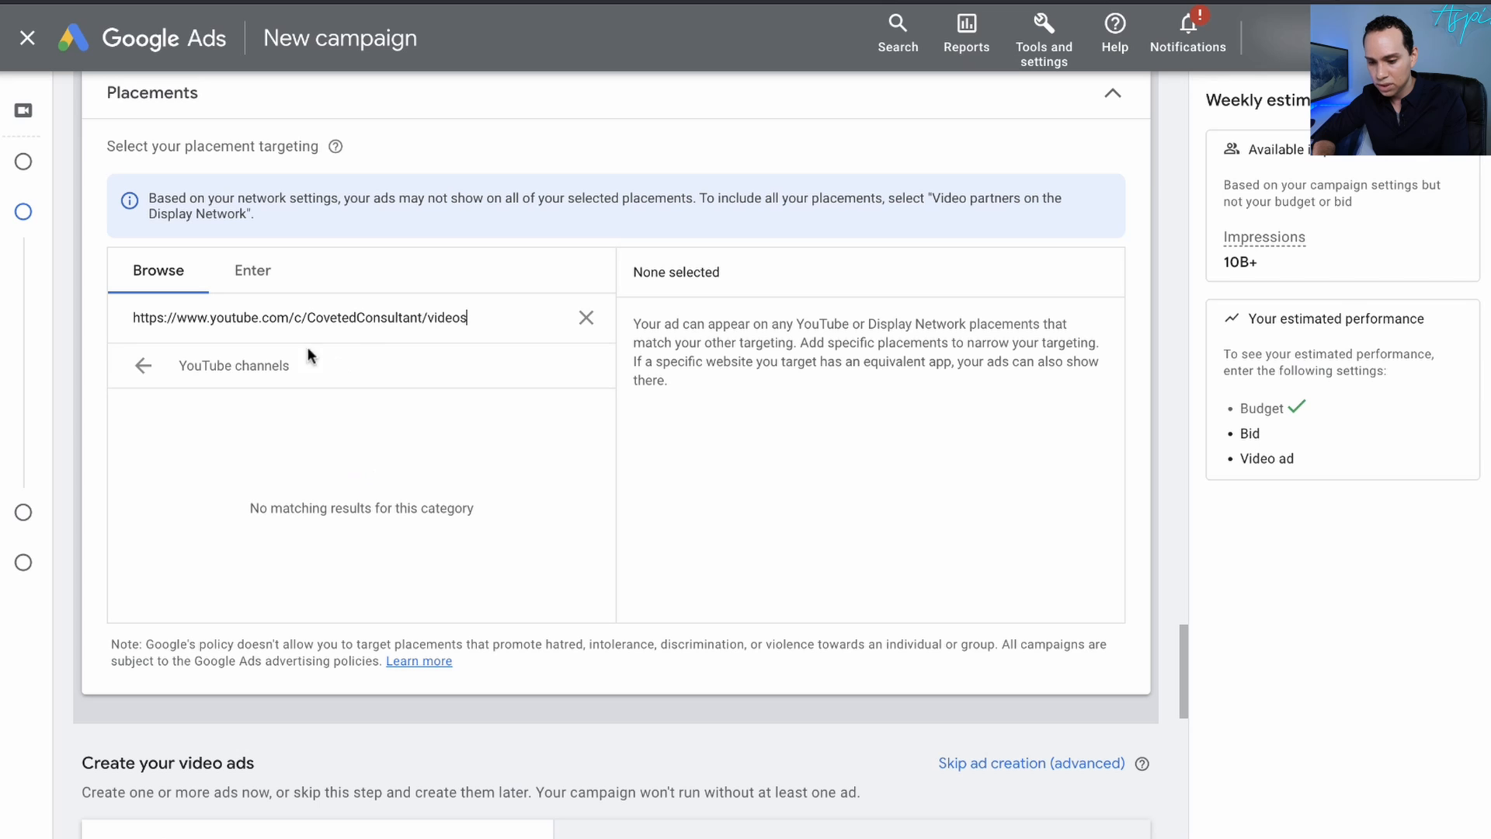
key(BackSpace)
key(BackSpace)
key(BackSpace)
key(BackSpace)
key(BackSpace)
key(BackSpace)
key(BackSpace)
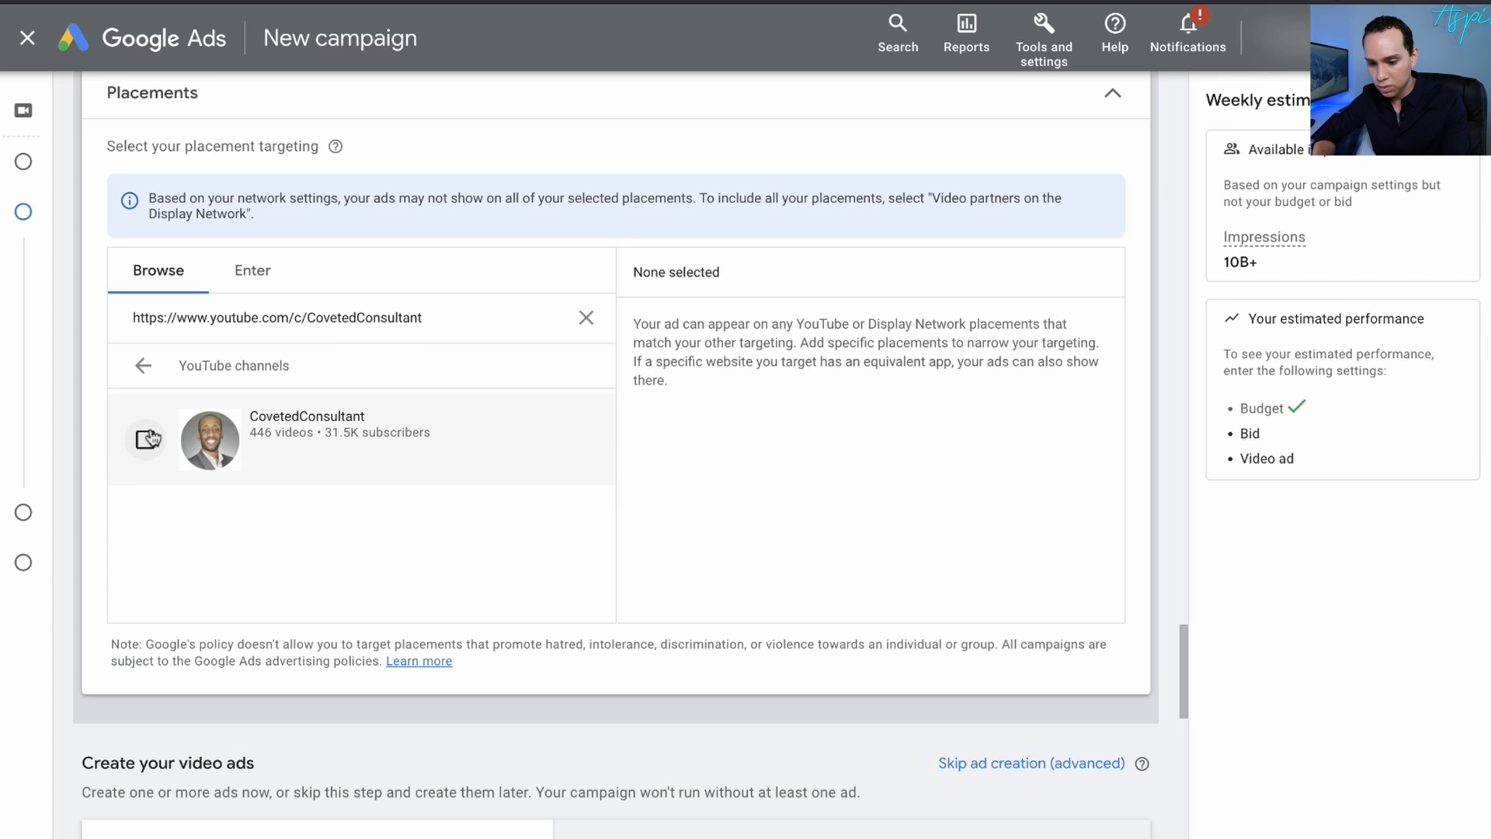
click(145, 440)
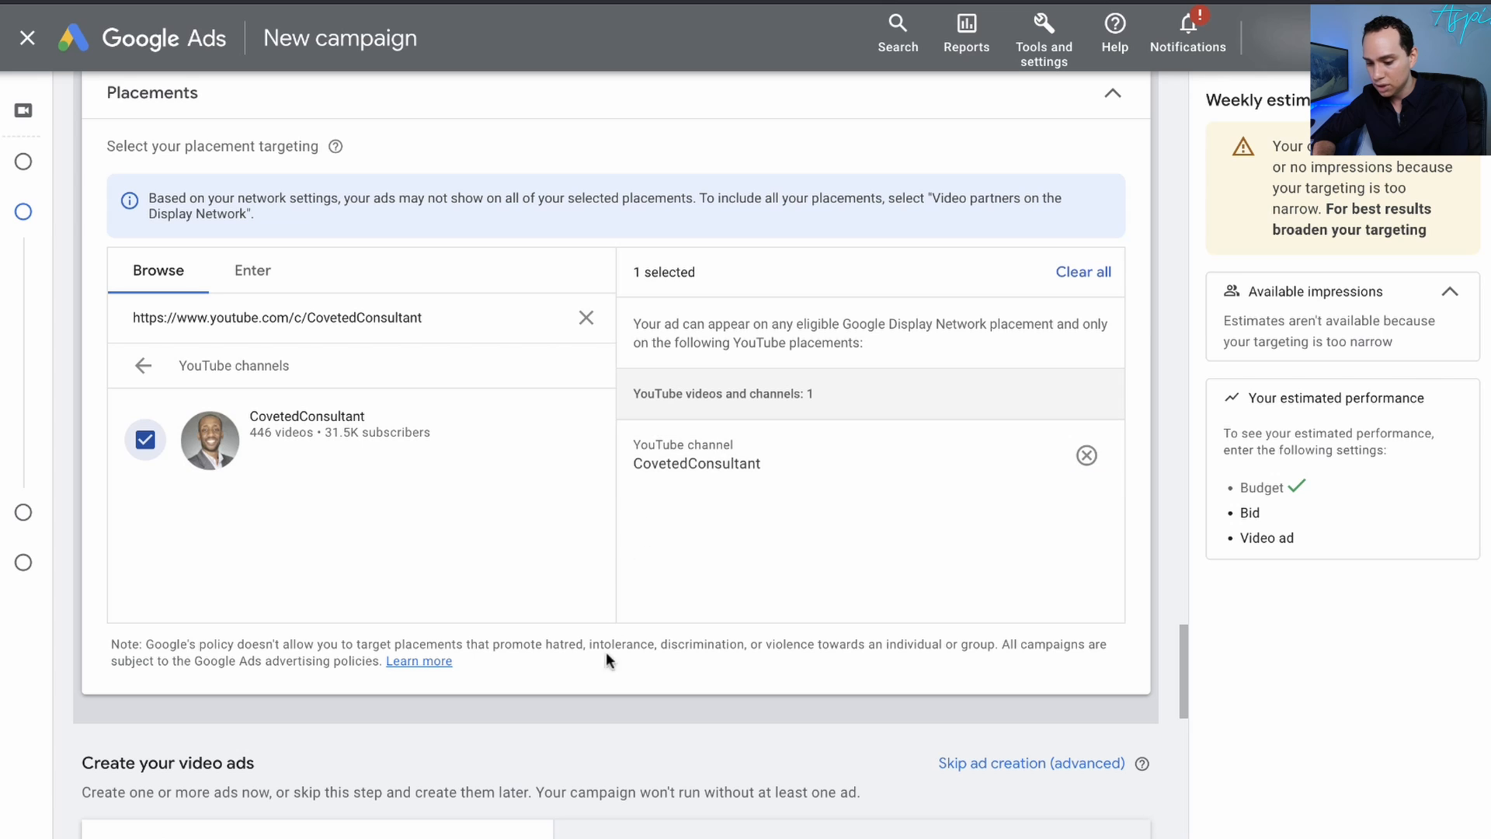
- Use the YouTube Studio link of "Start A Consulting Business From Scratch (Full Plan)" as the Google Ads campaign's ad video, with the in-feed video ad format
scroll(627, 553, down, 2)
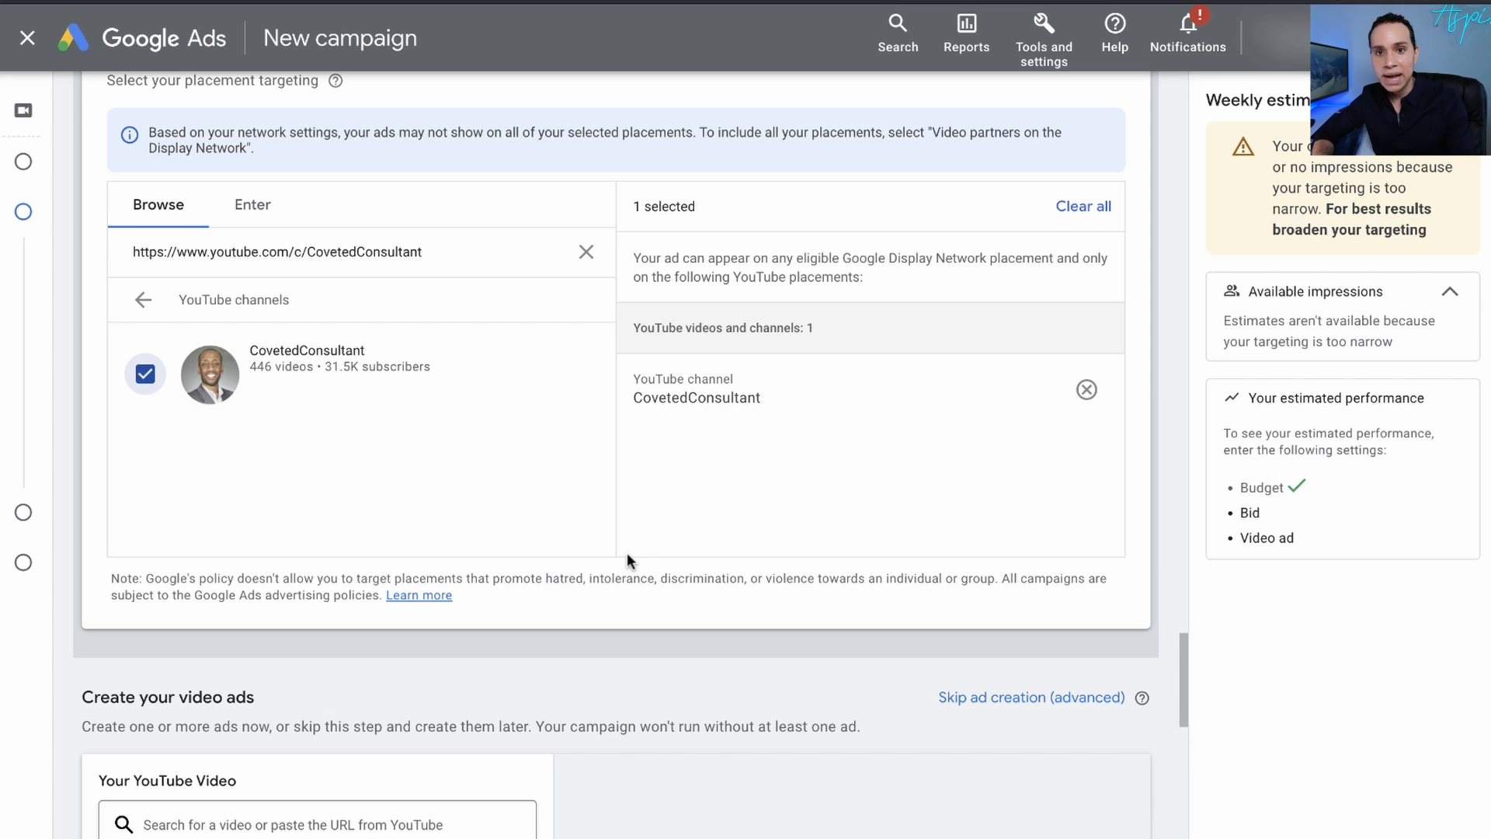
scroll(763, 394, up, 5)
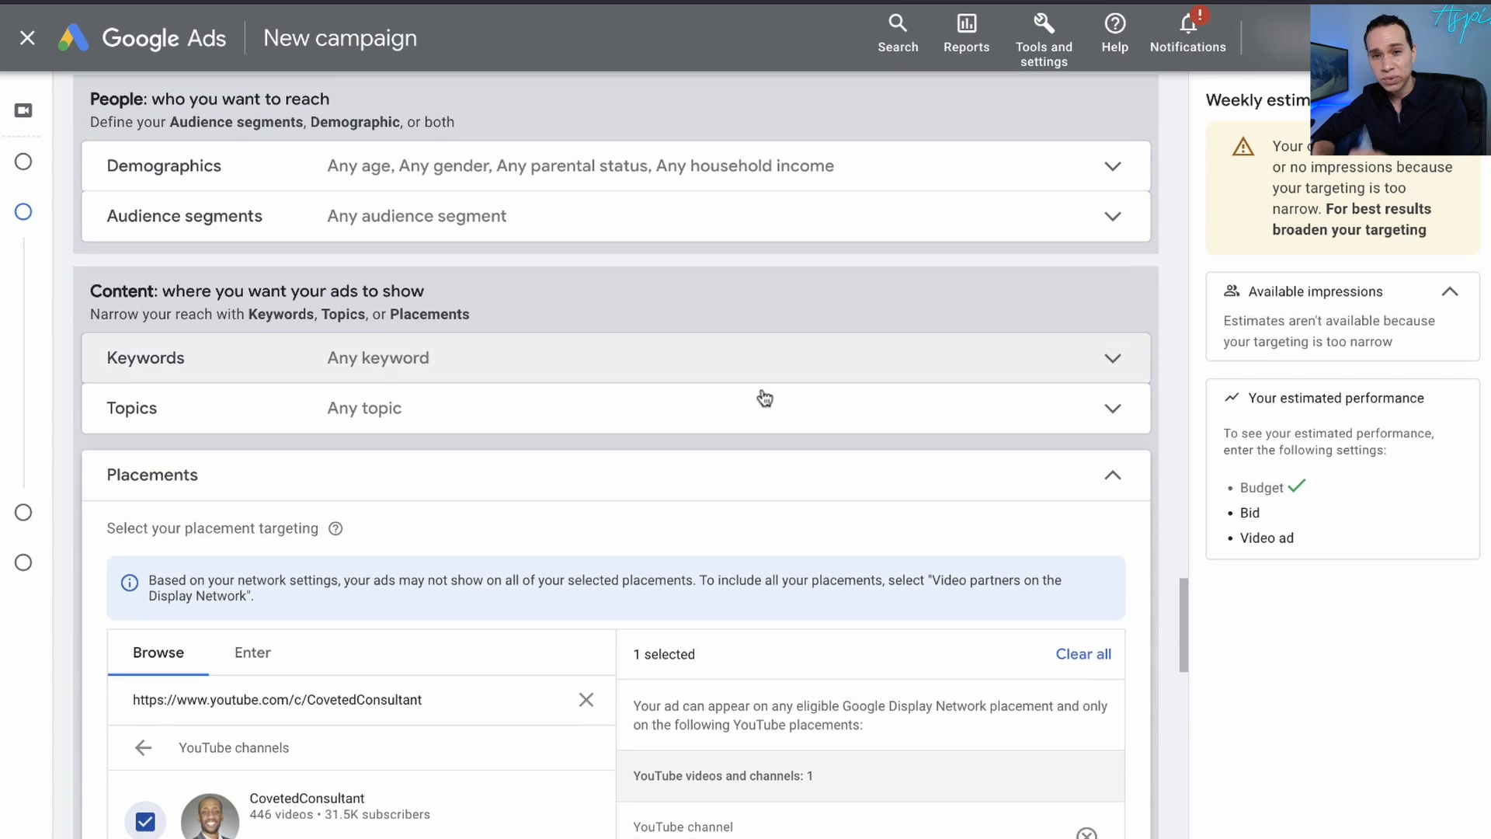
scroll(764, 397, down, 1)
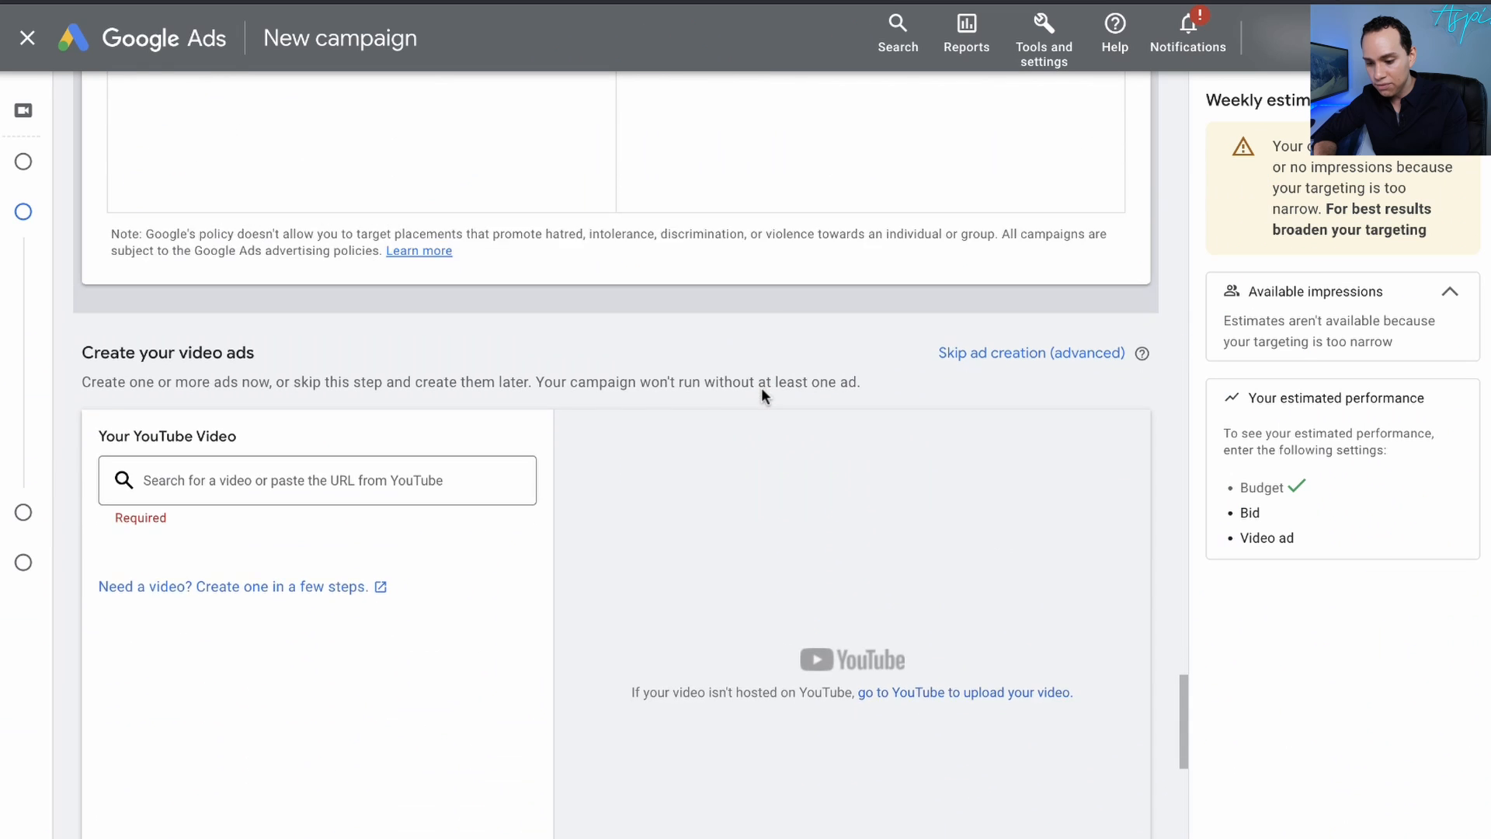
scroll(761, 393, down, 3)
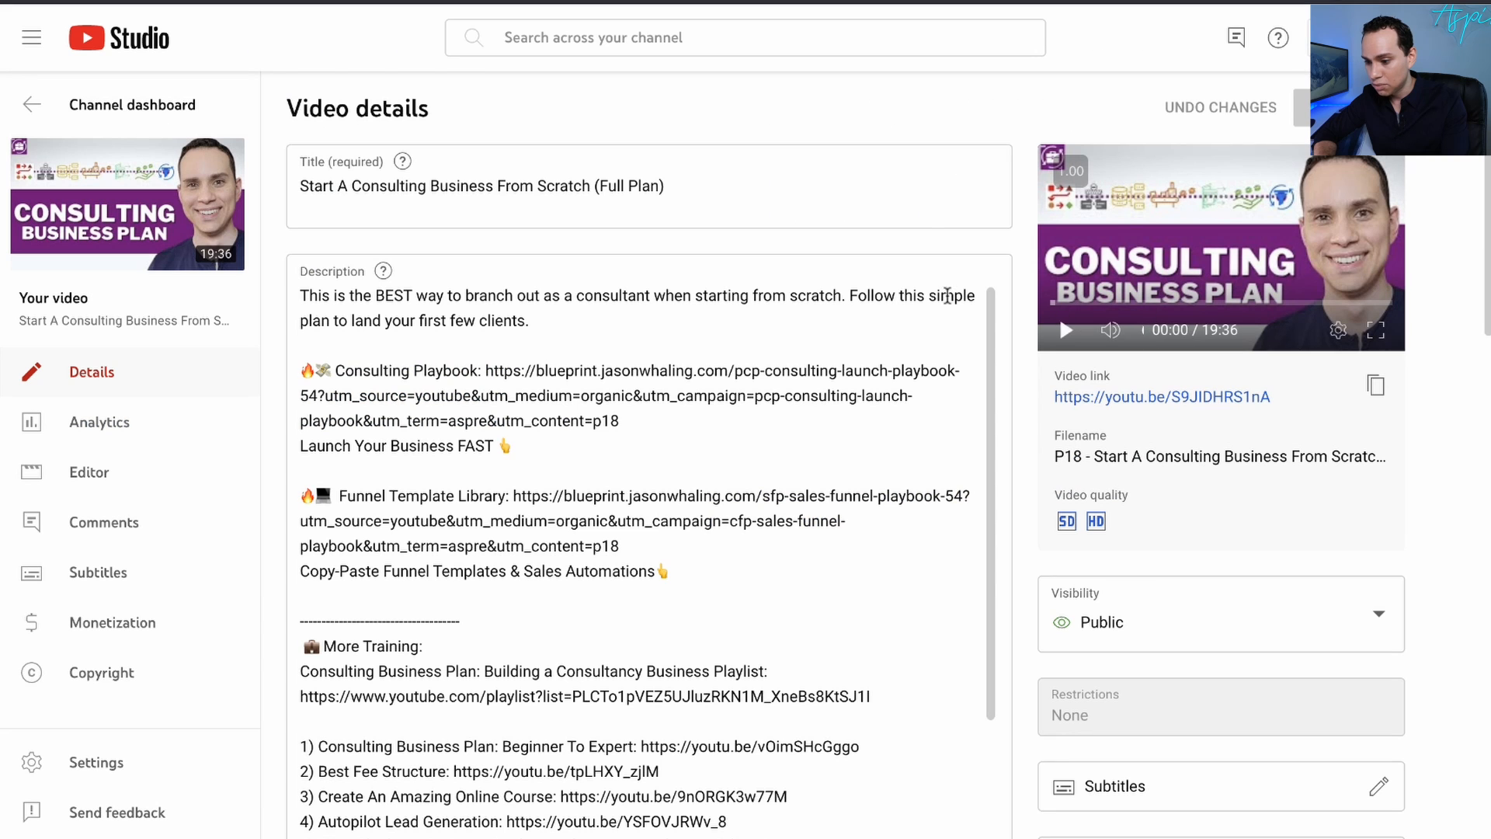
click(1377, 384)
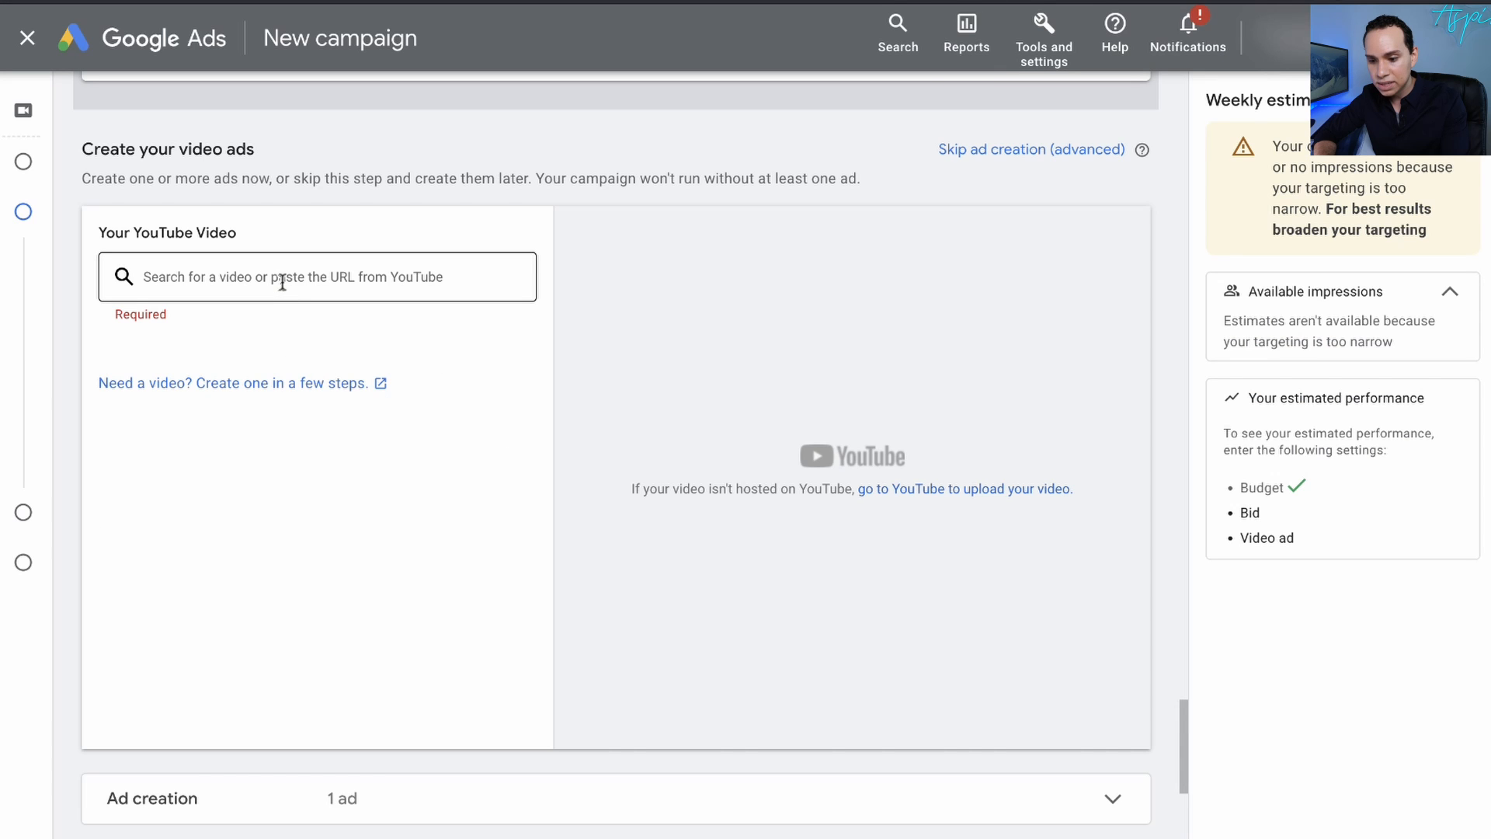
click(283, 278)
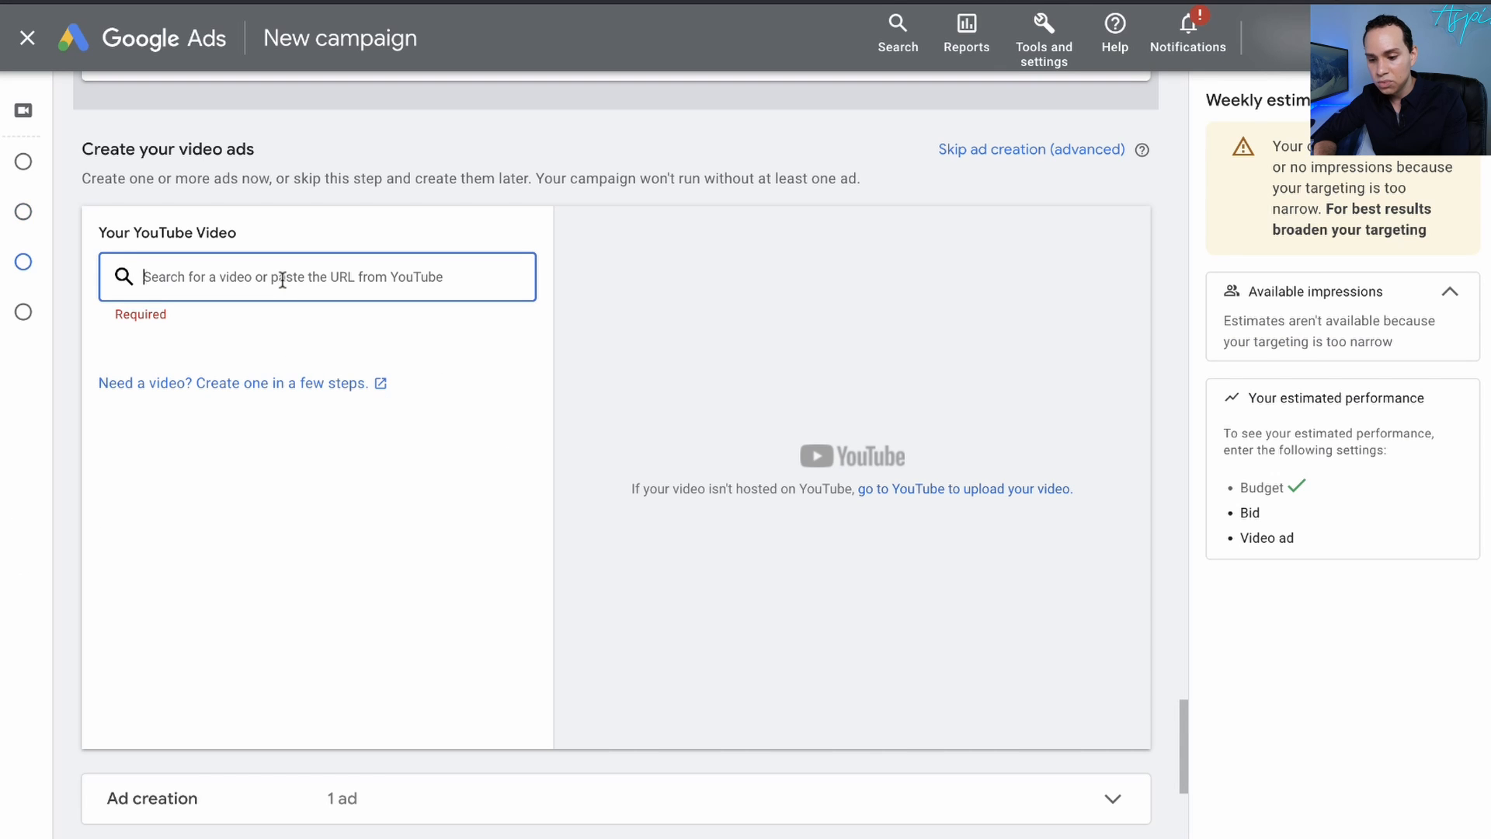
key(ctrl+v)
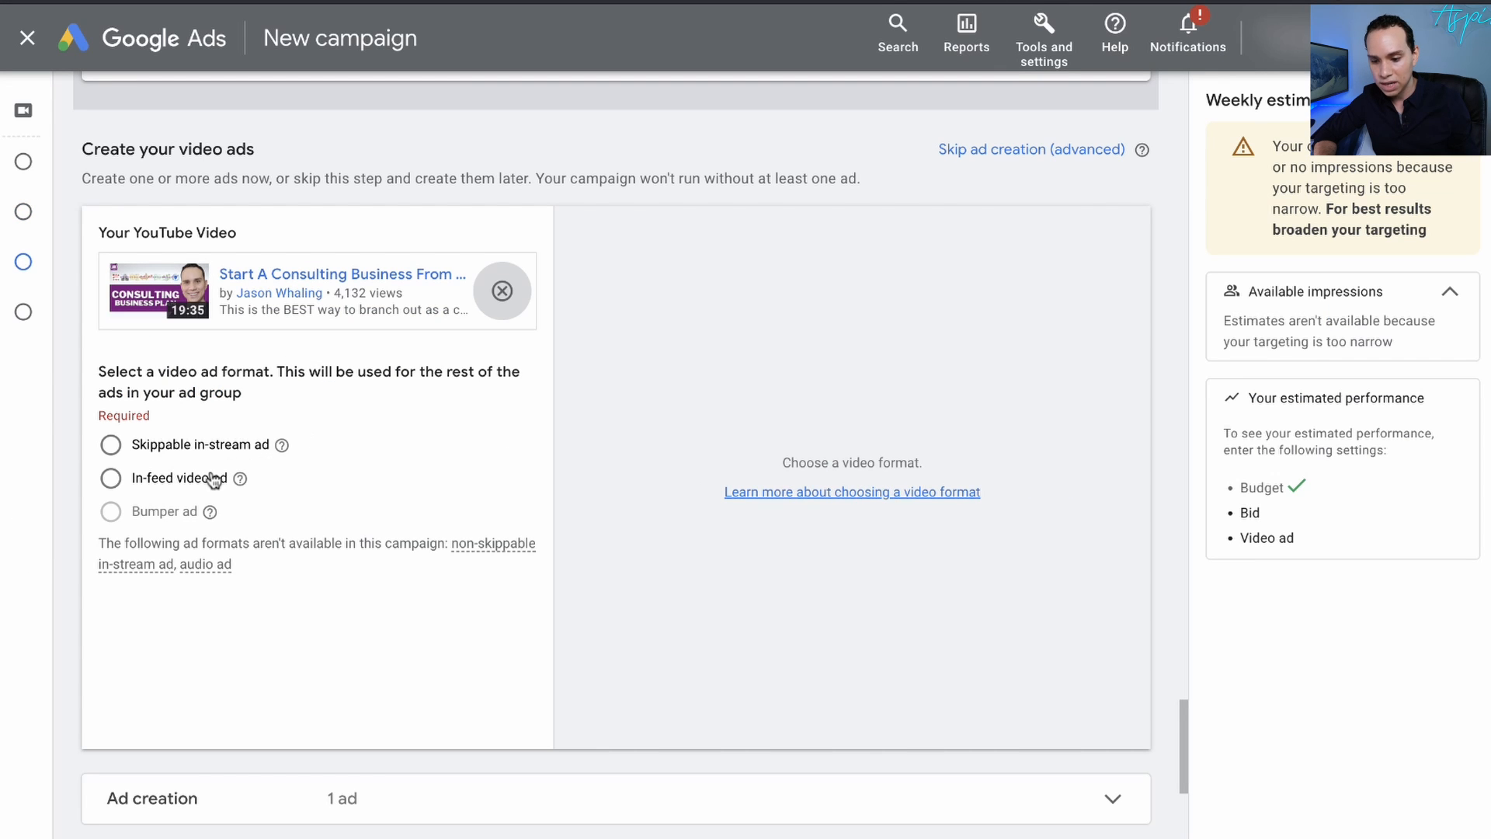
click(189, 480)
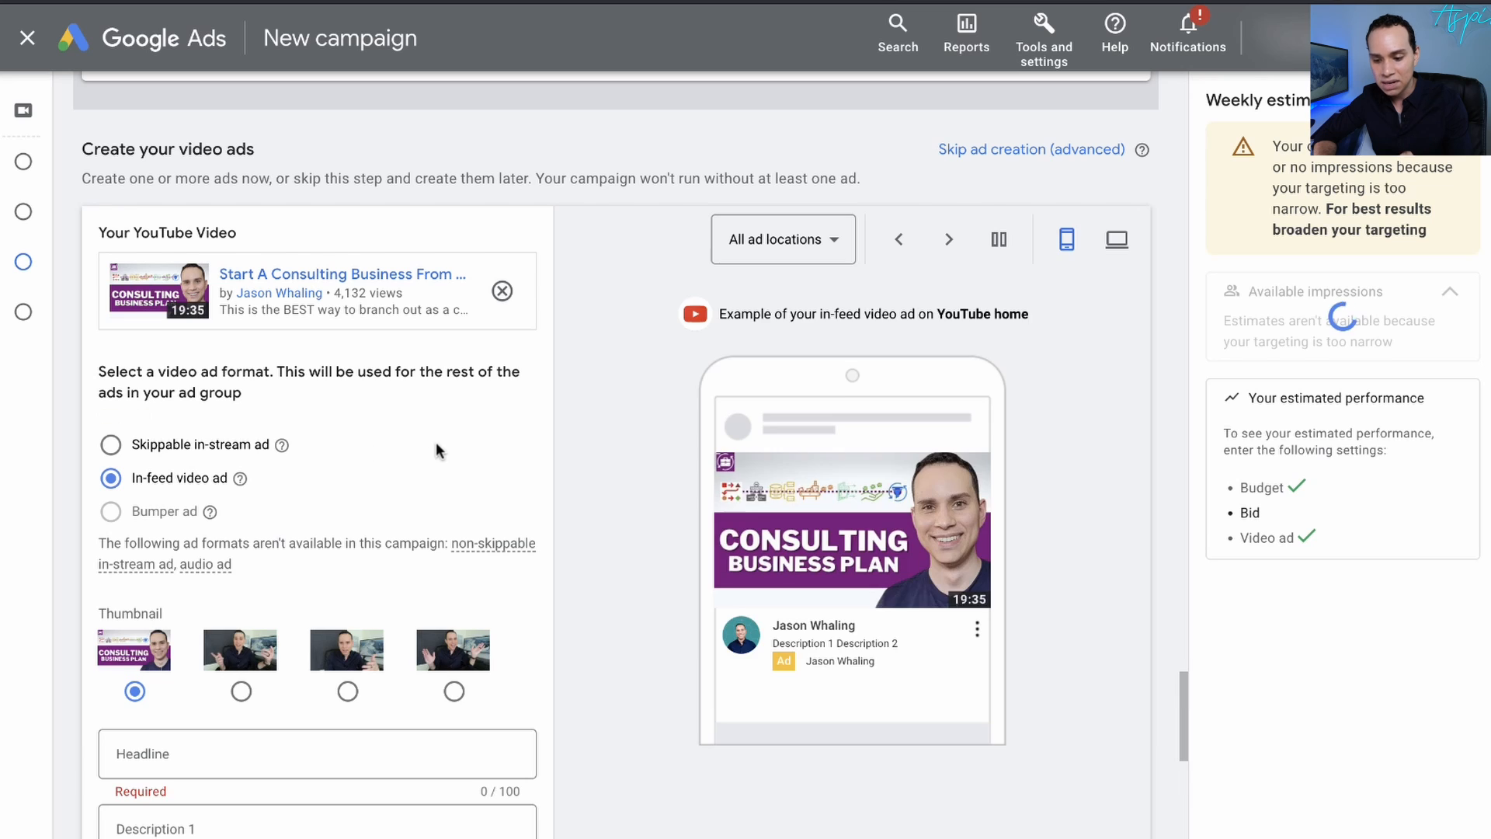
- Preview the in-feed ad in the desktop layout across its different YouTube ad locations
scroll(439, 439, down, 2)
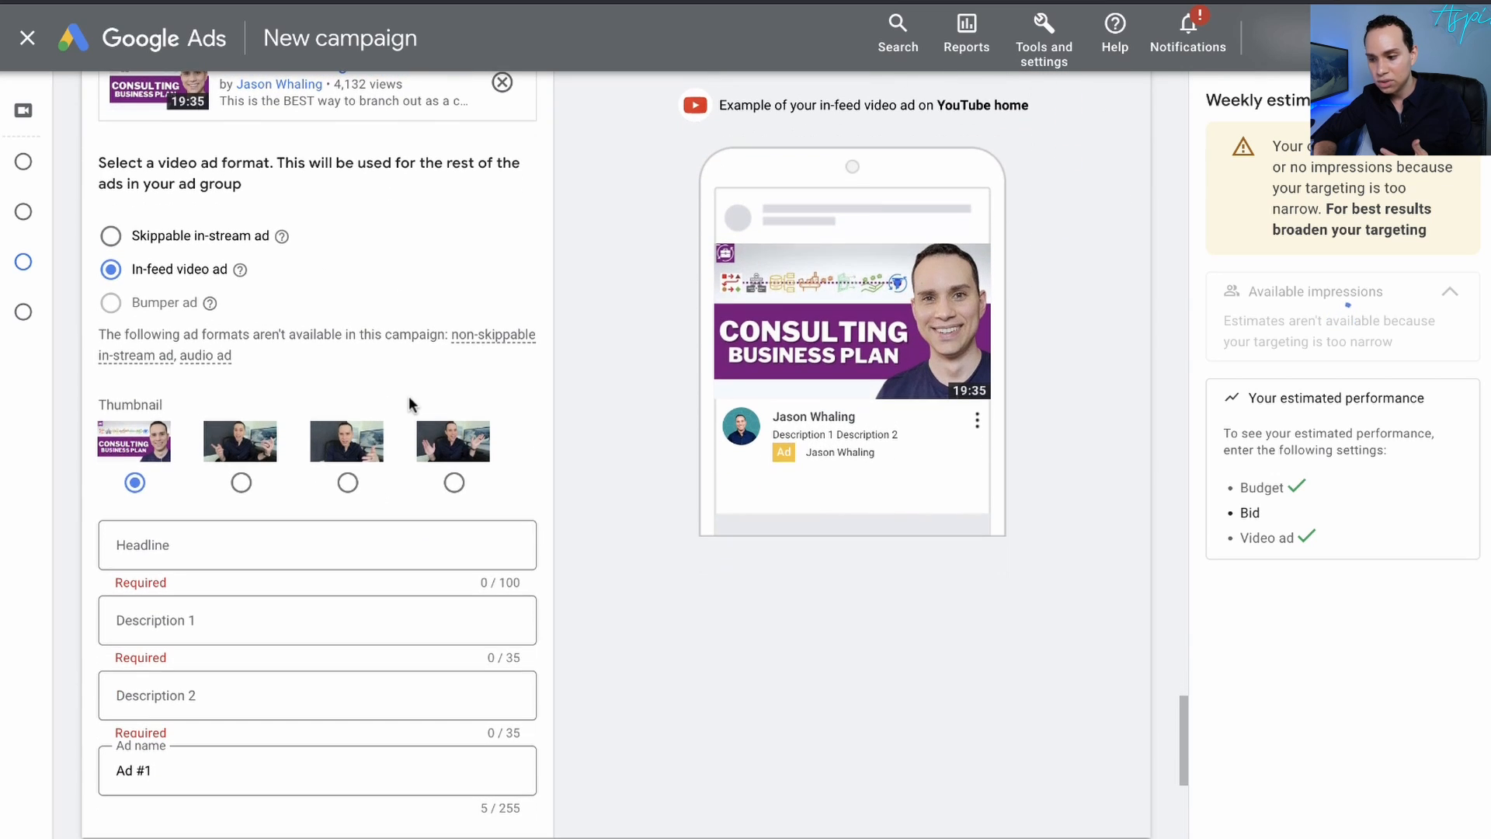
scroll(408, 395, up, 2)
click(1117, 133)
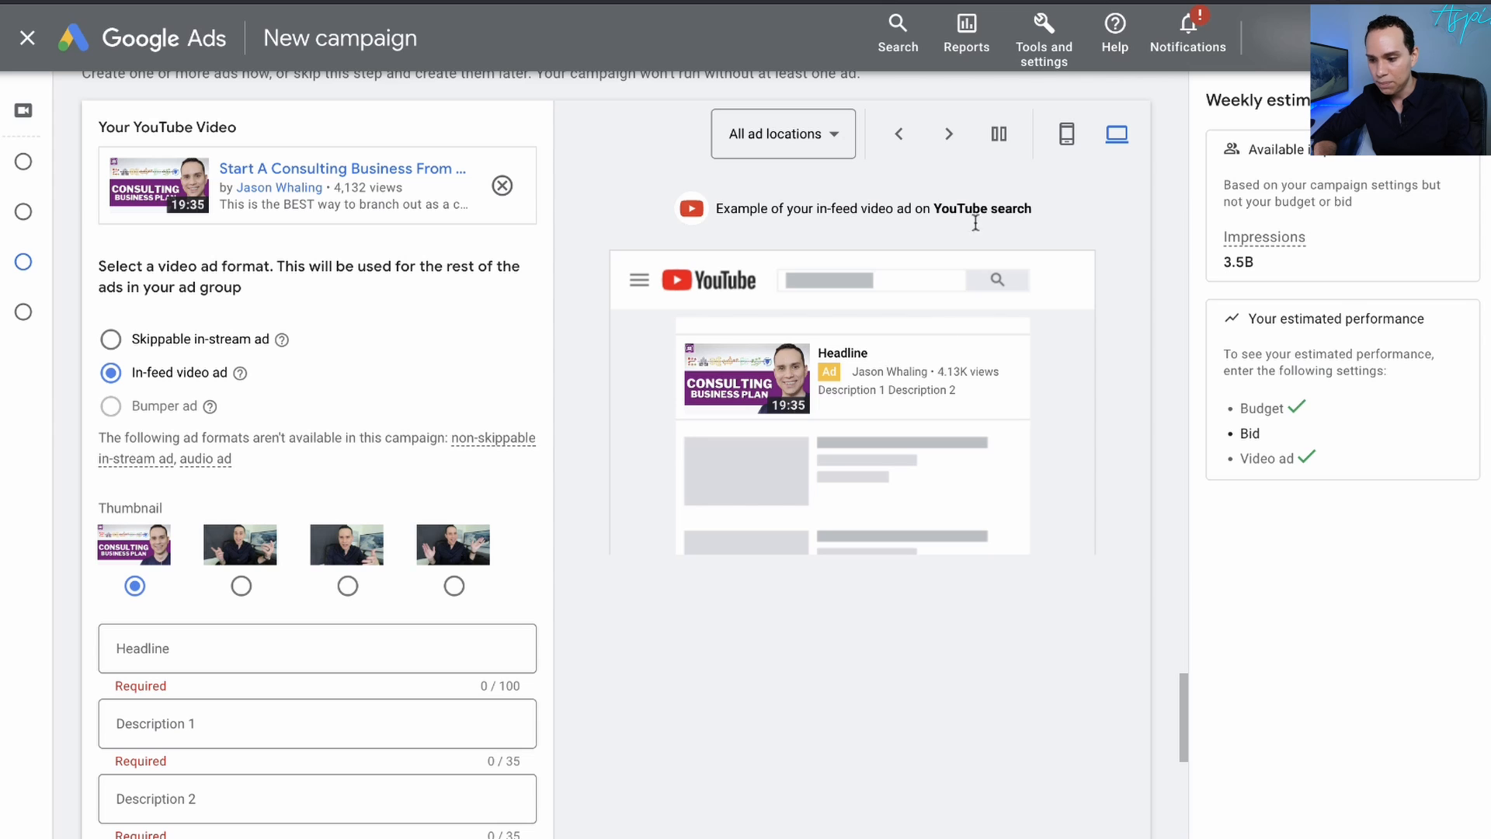
click(949, 133)
click(954, 135)
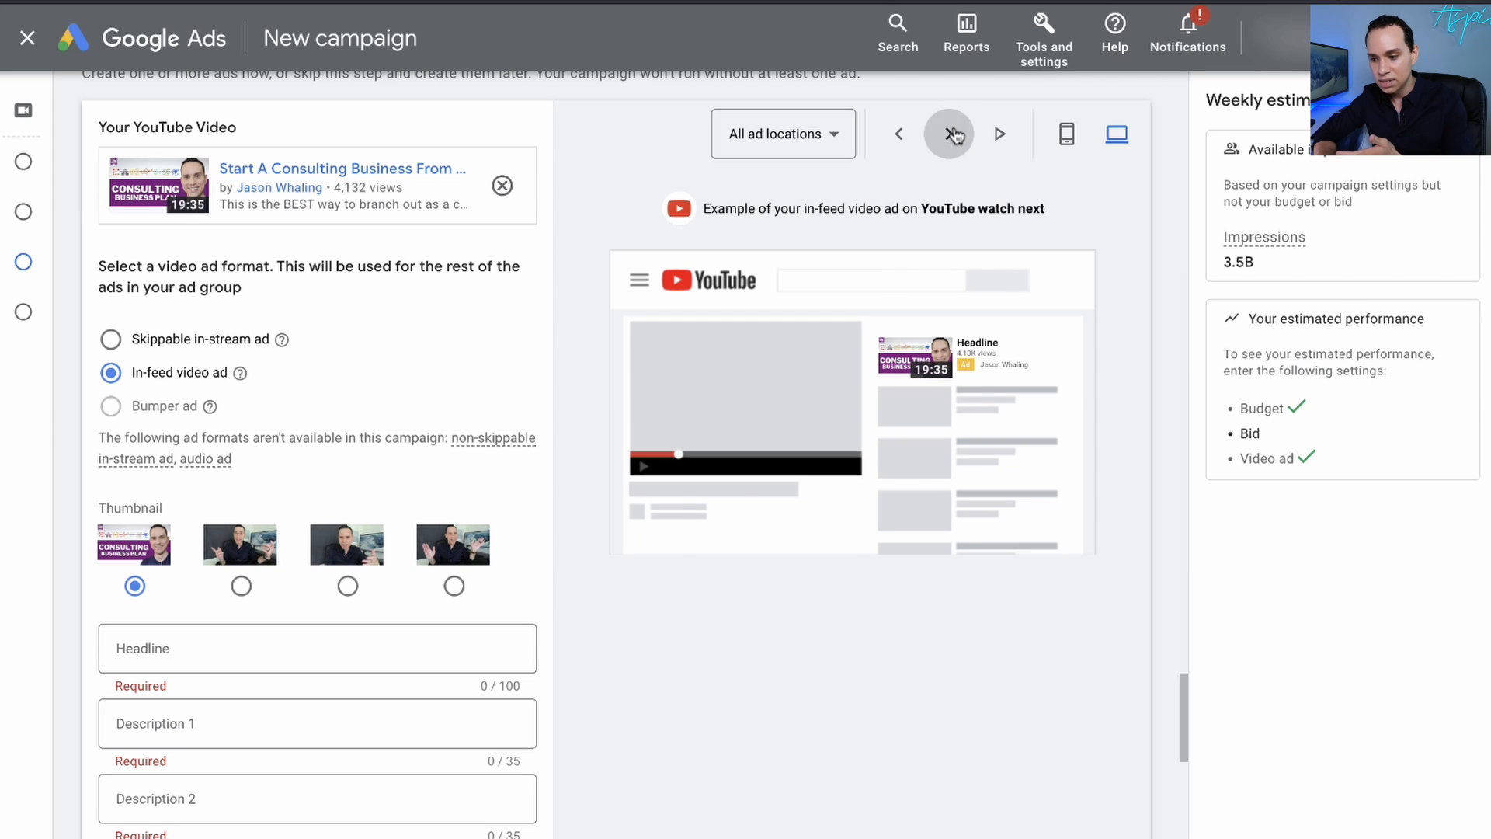
click(955, 135)
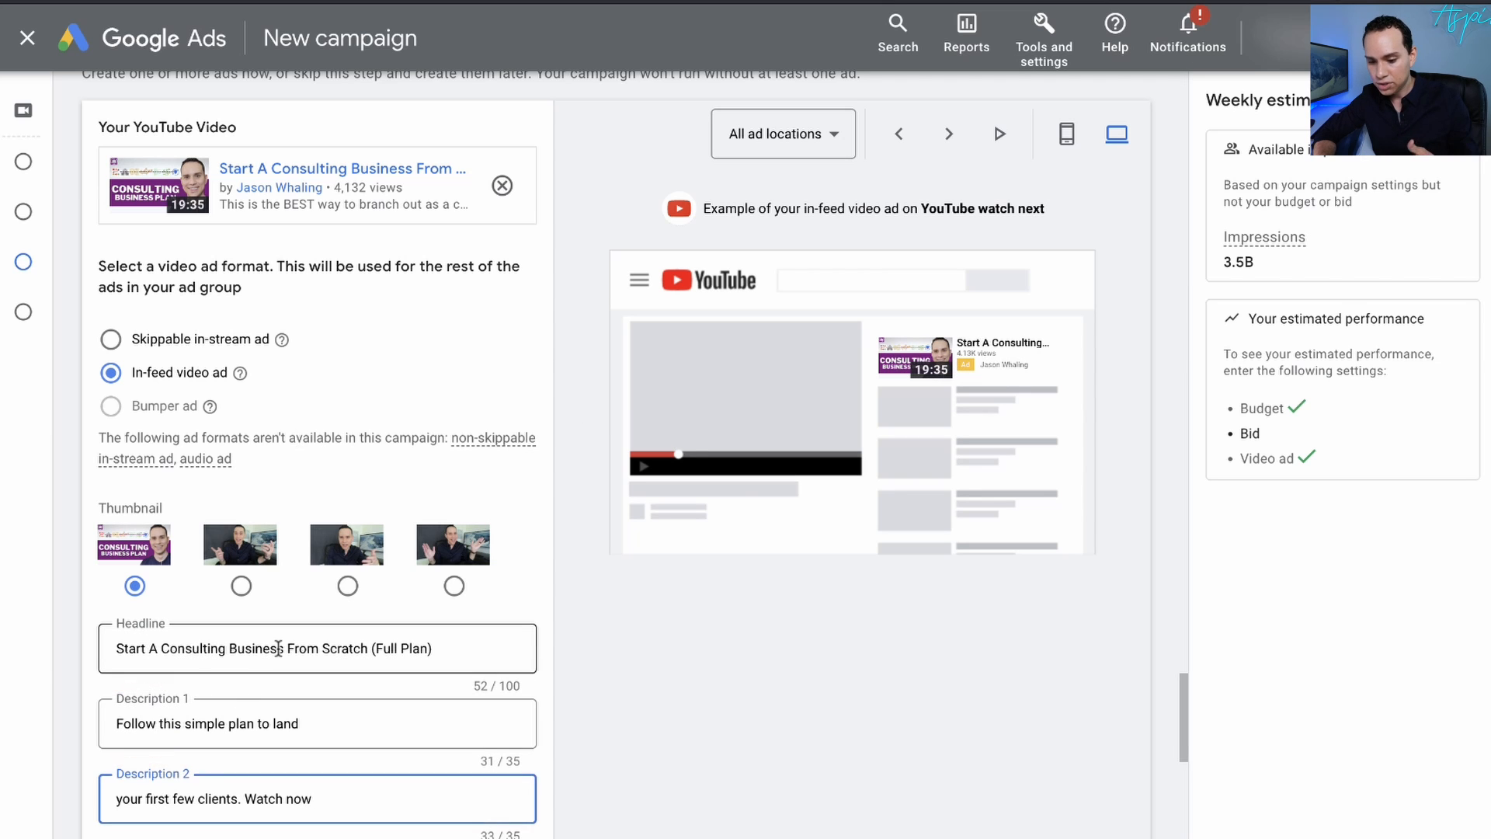
- Name the ad P18-H1T1 and expand the ad creation section to show the ad group's ads
click(278, 648)
scroll(278, 649, down, 2)
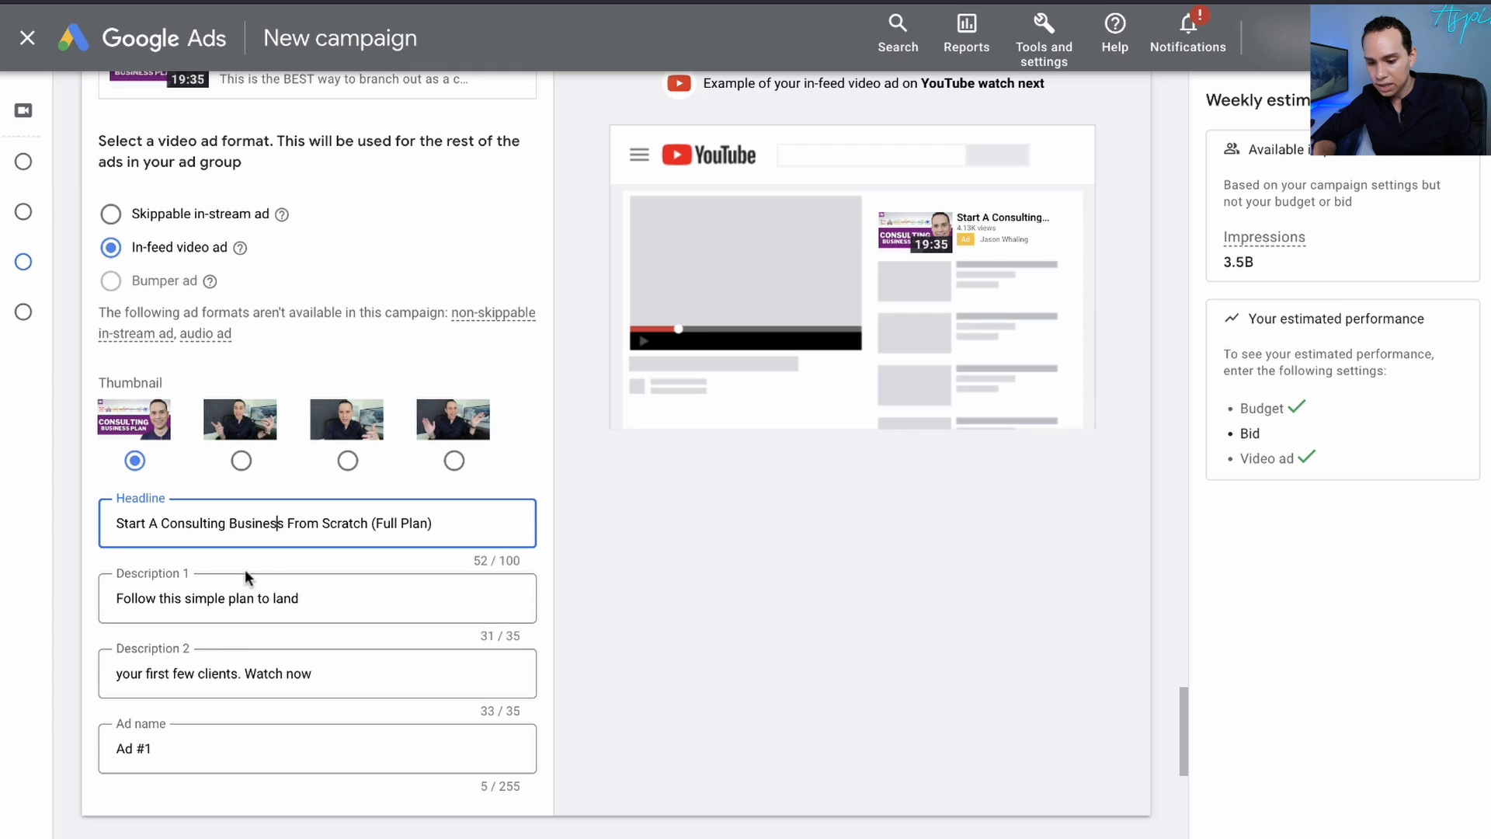
click(230, 752)
key(ctrl+a)
text(P)
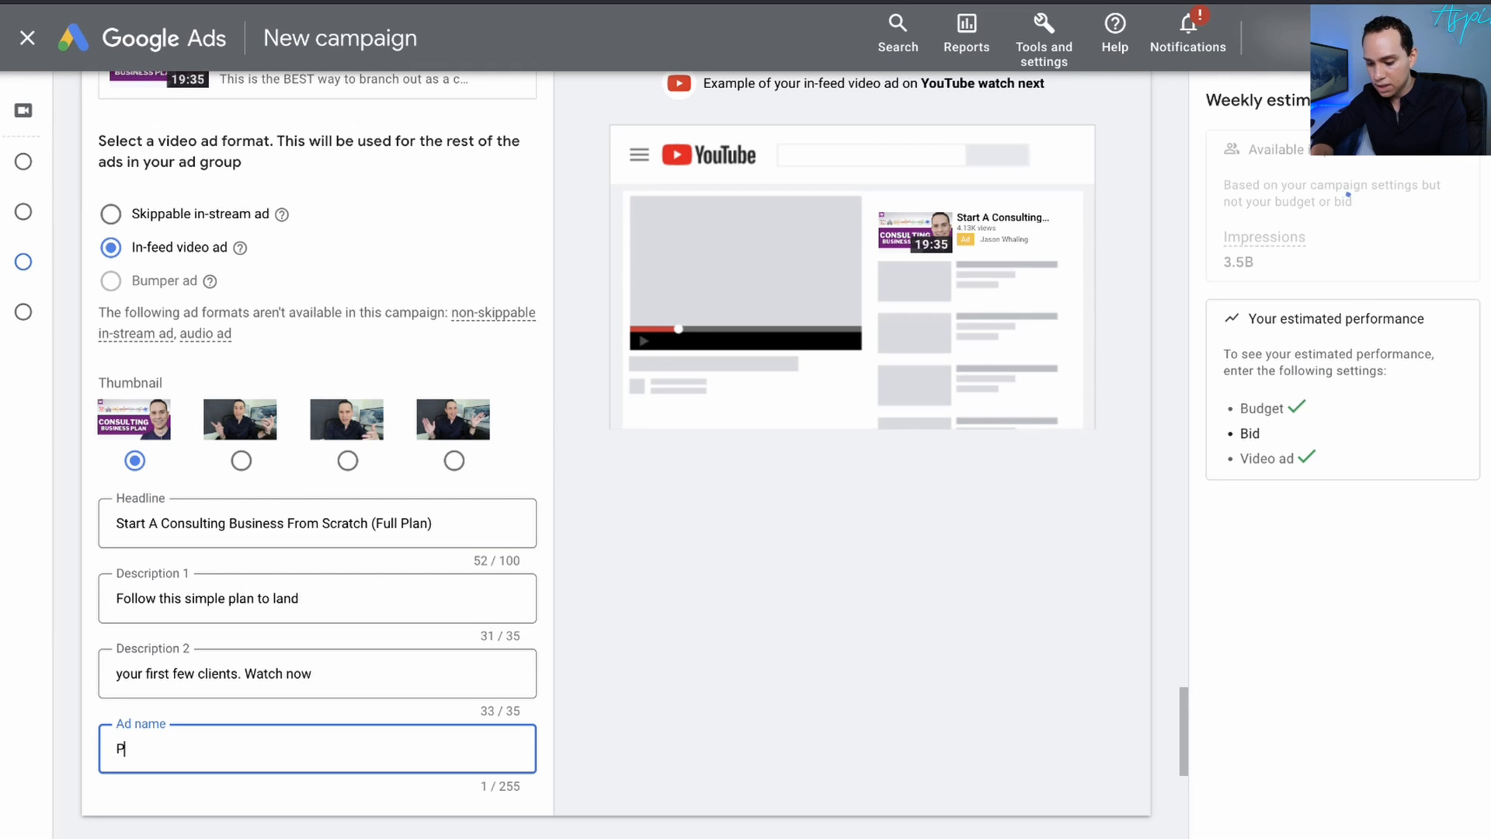
text(18-H1T1)
scroll(403, 612, down, 2)
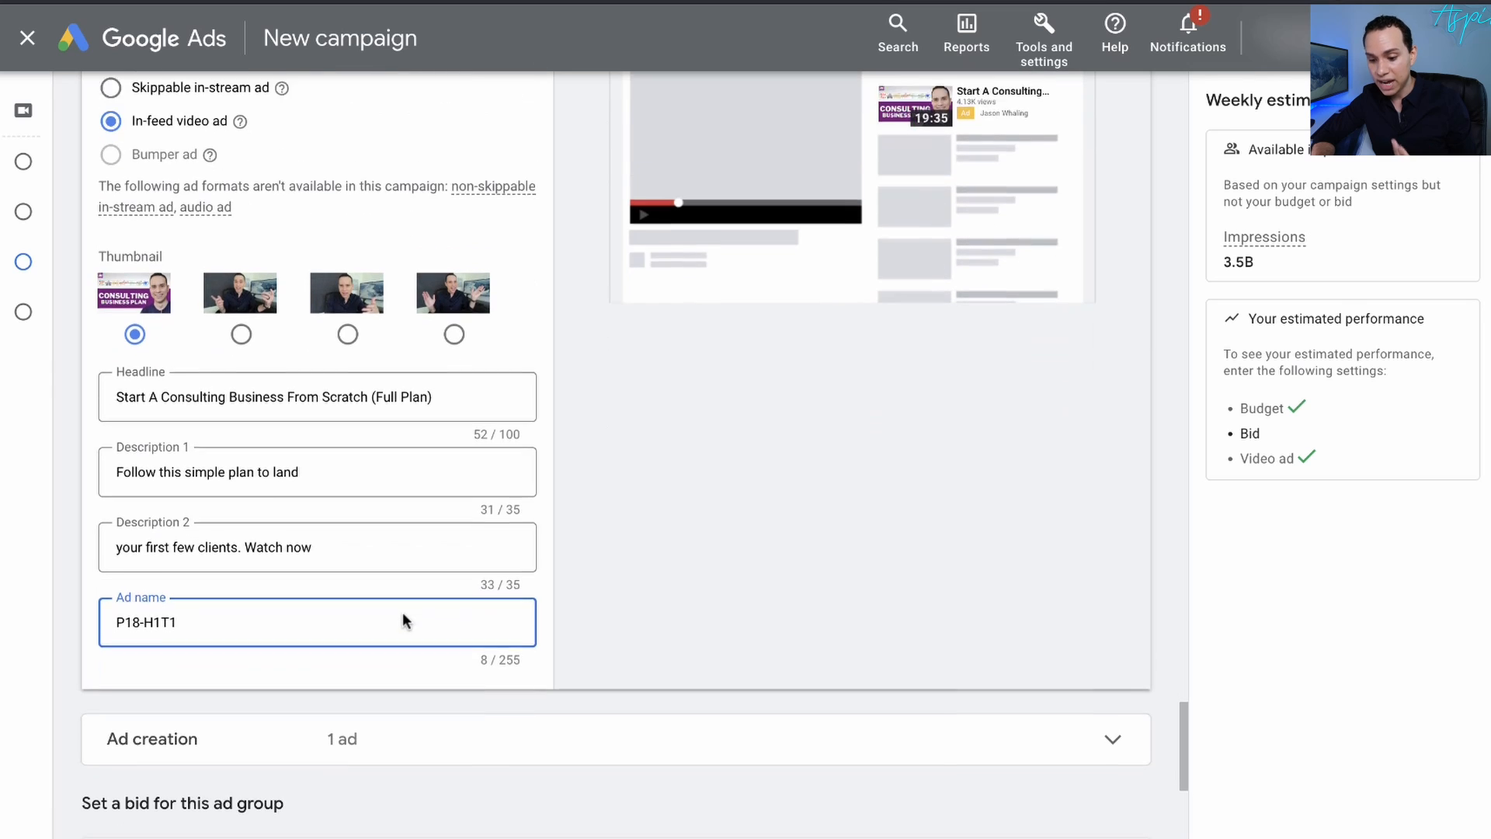
scroll(402, 612, down, 4)
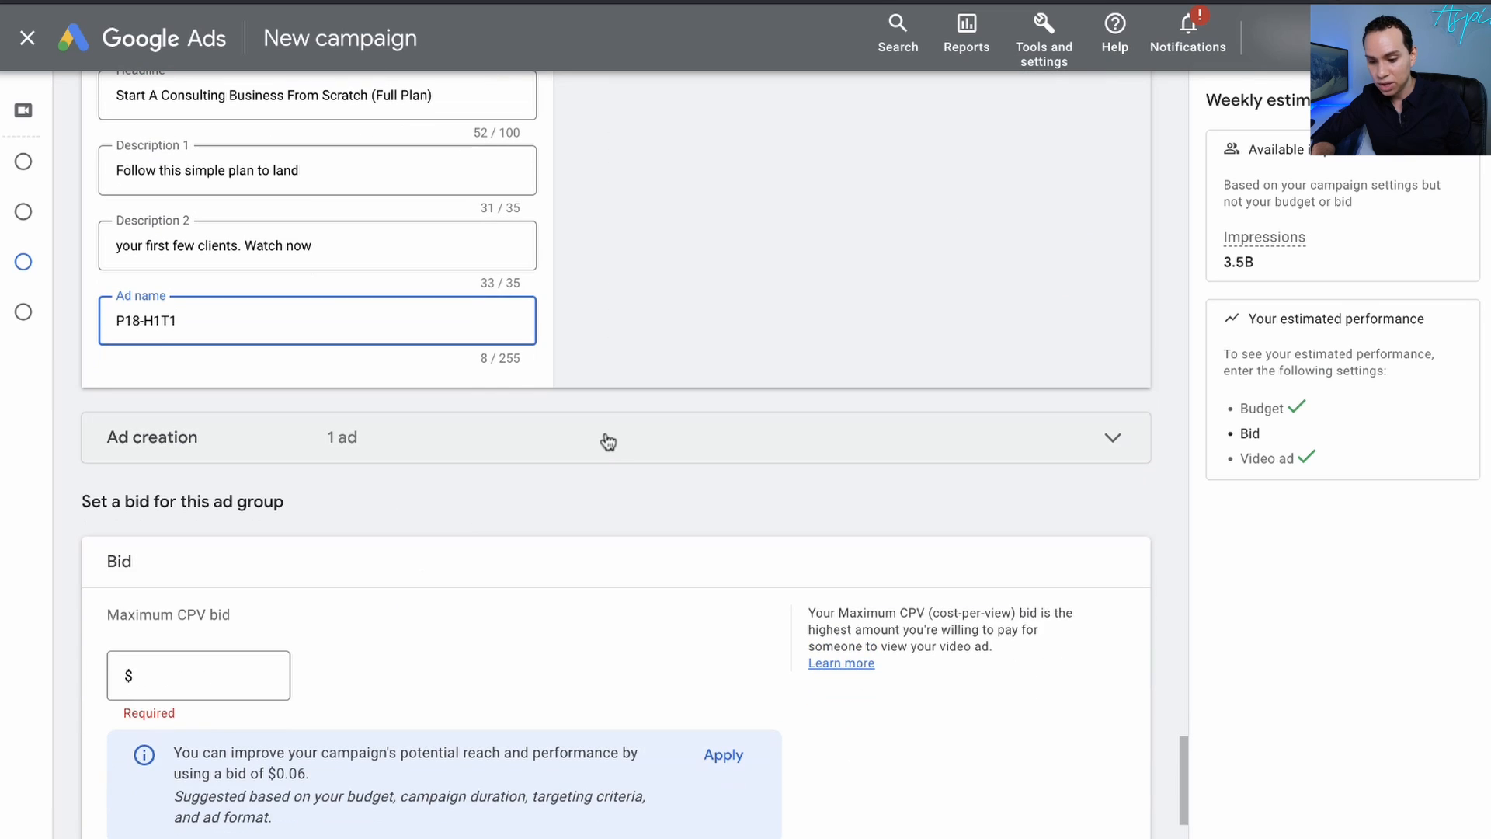
click(667, 431)
scroll(723, 446, down, 3)
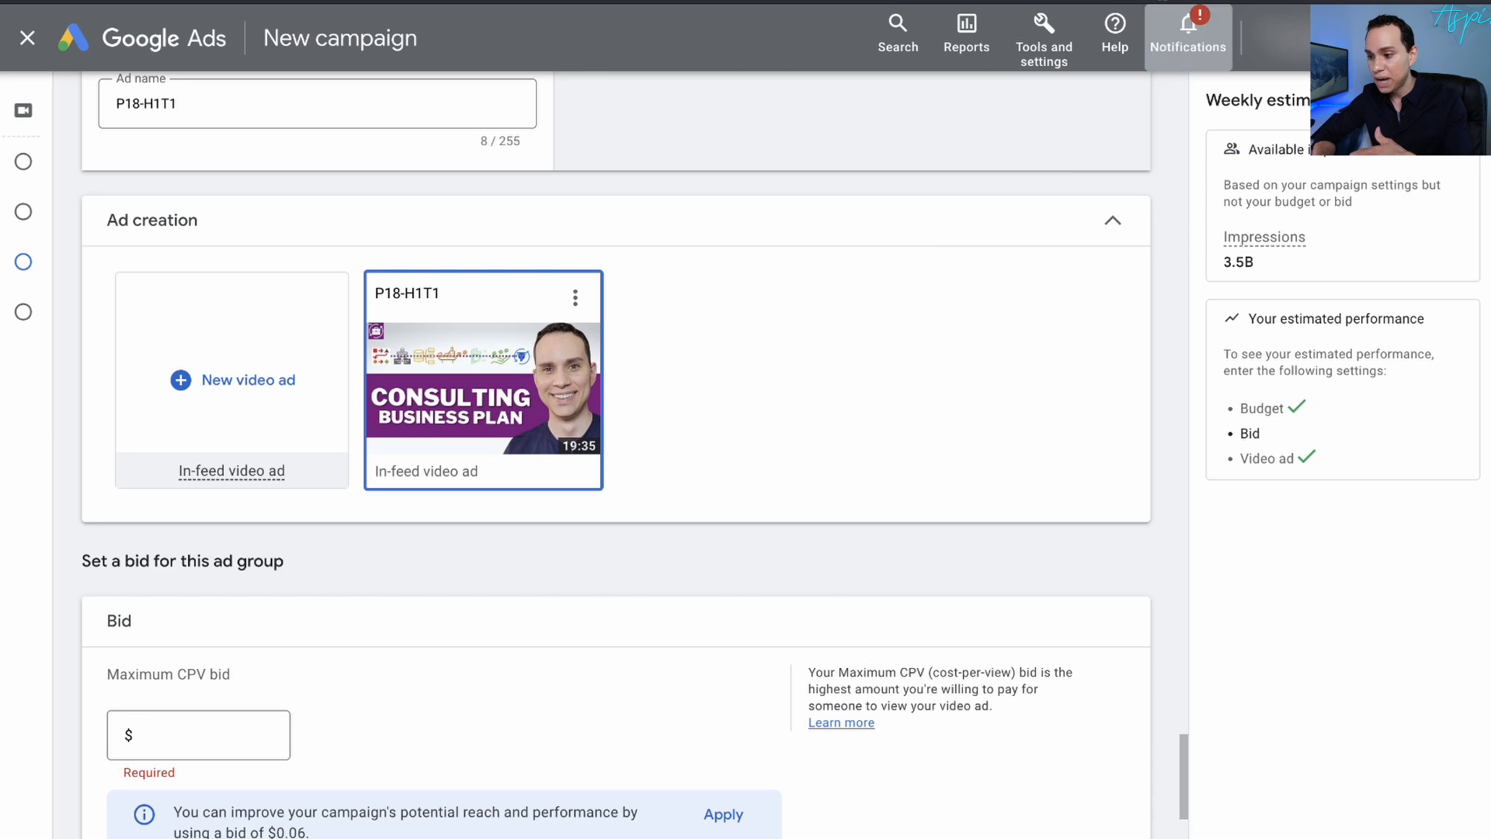
- Switch to YouTube Studio, search for "consulting" and copy the link of the "Top 7 Consulting Mistakes You MUST Avoid!" video
click(1109, 1)
click(672, 47)
text(DON)
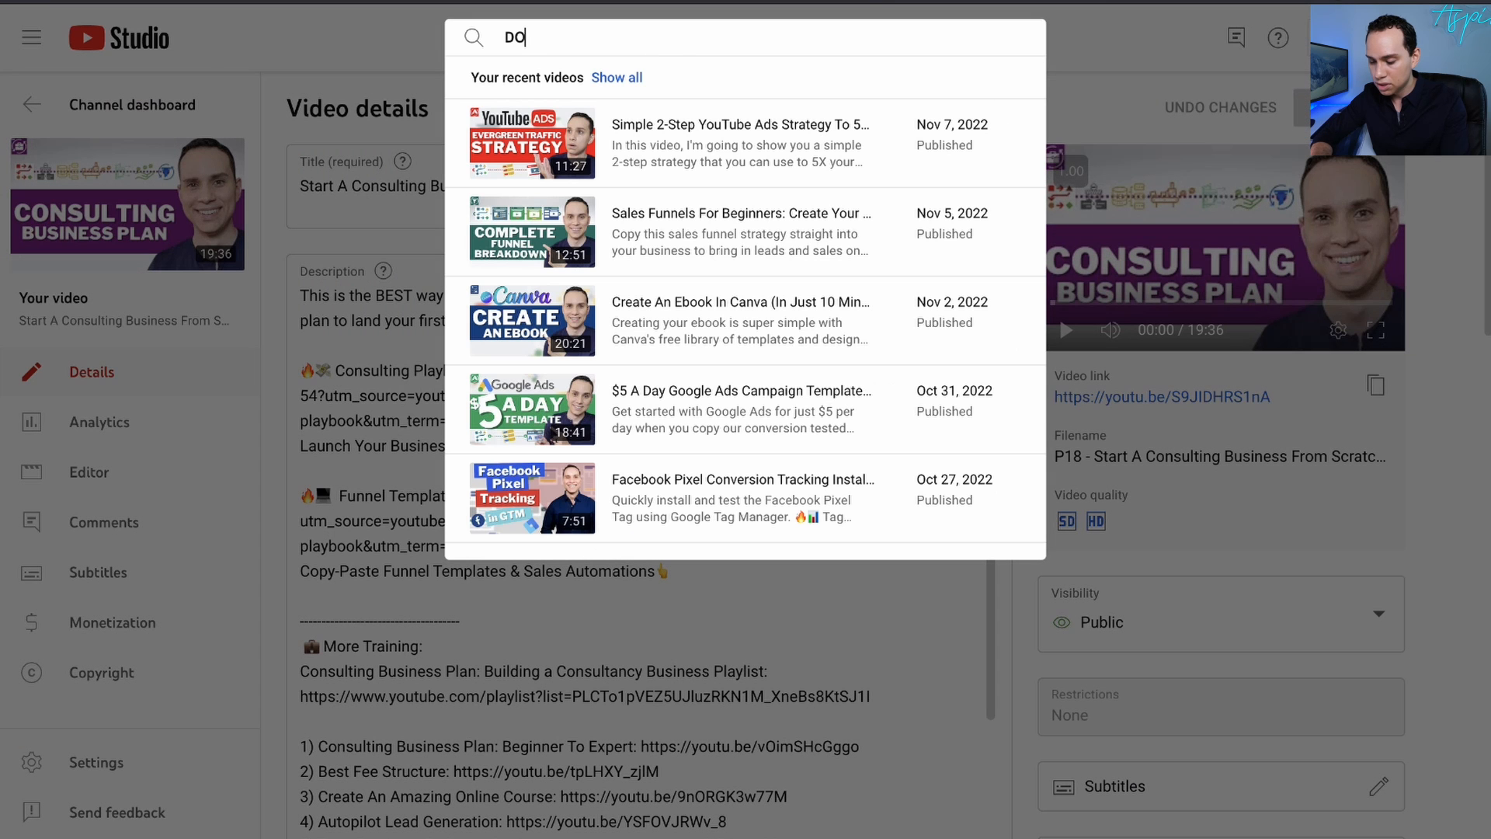
key(BackSpace)
key(BackSpace)
key(BackSpace)
text(s)
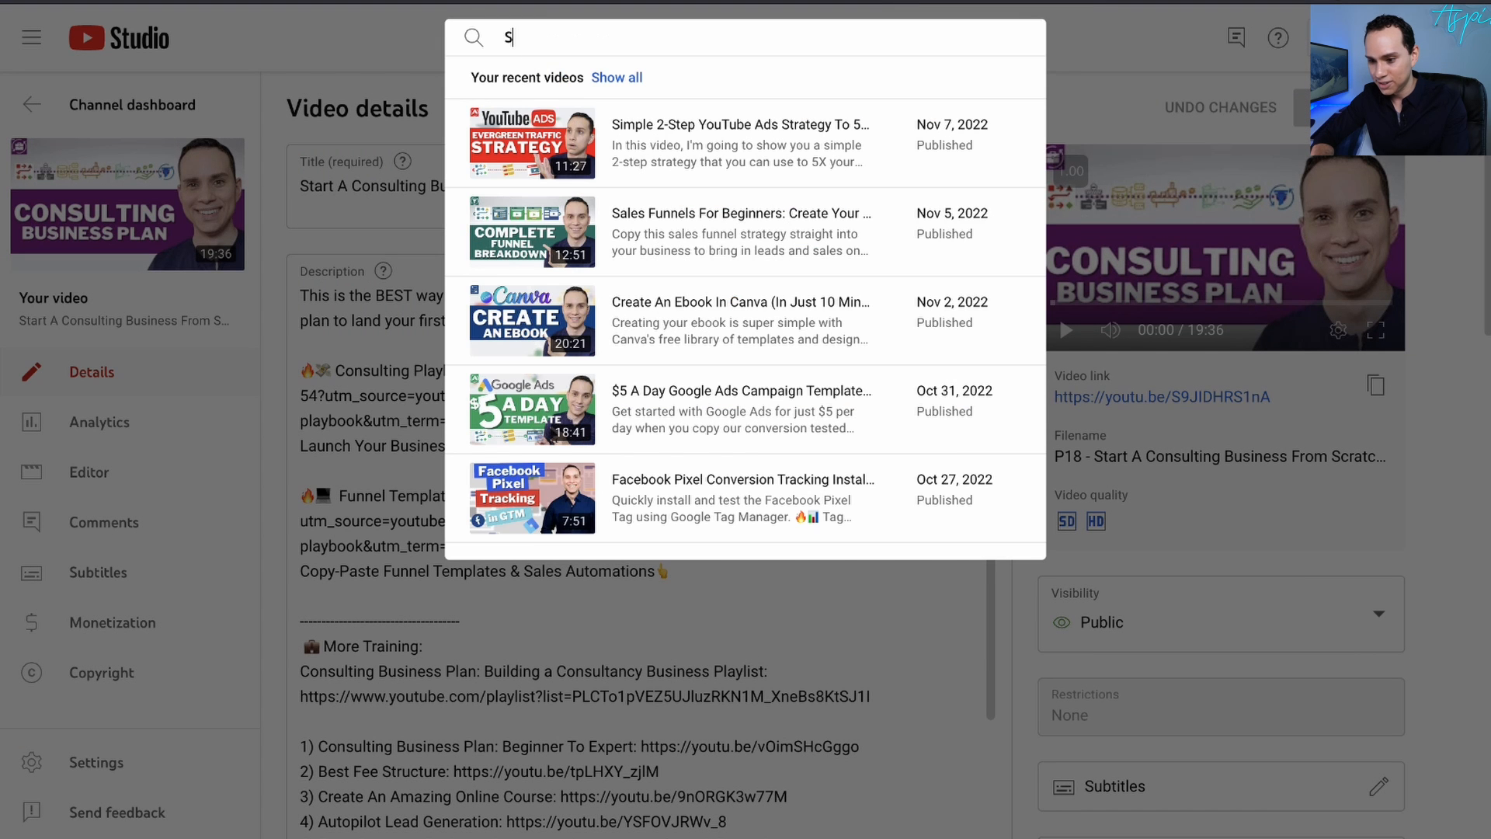
key(BackSpace)
text(cons)
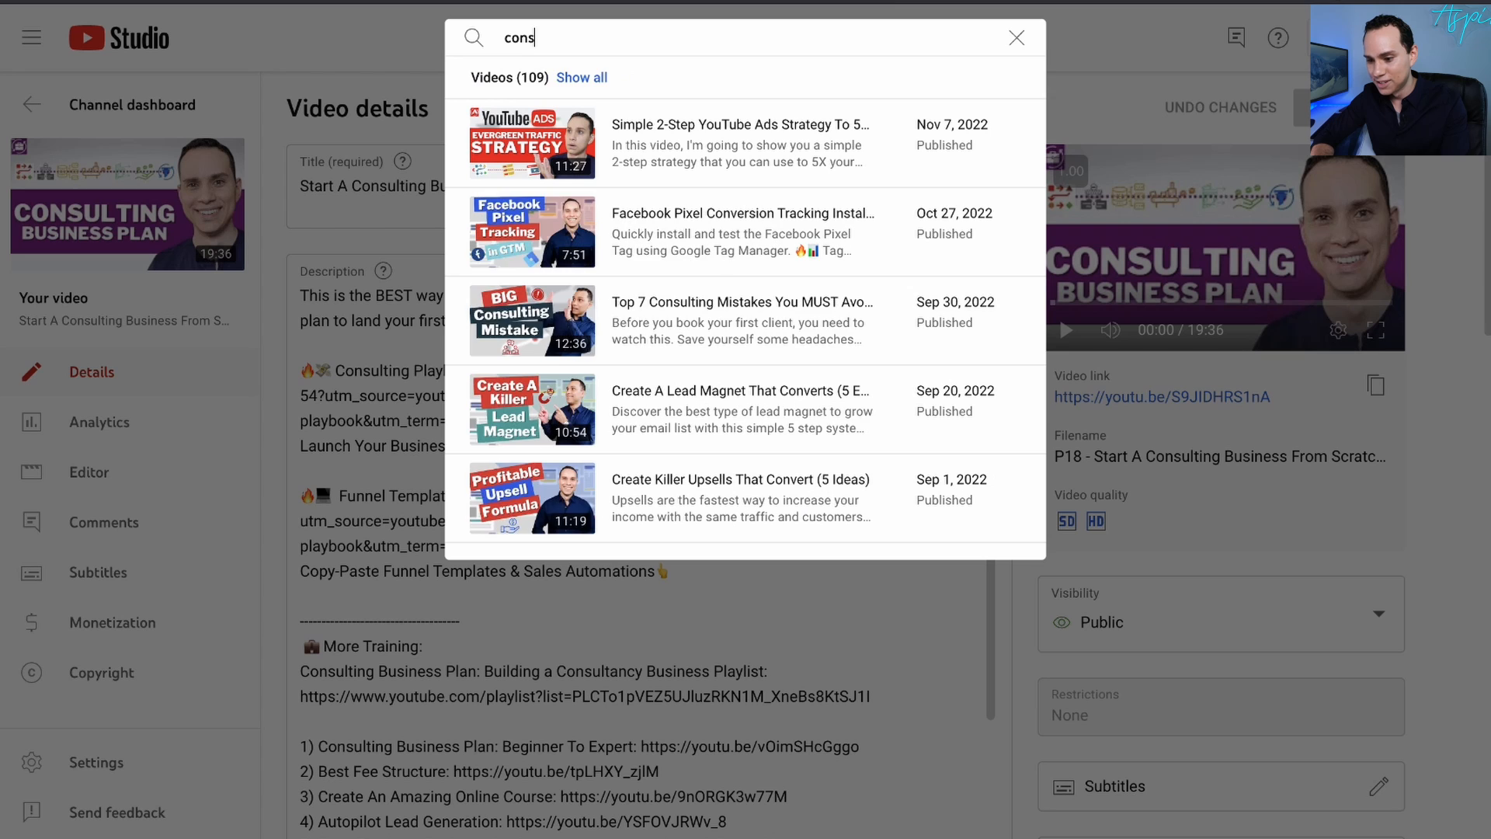
text(ulting)
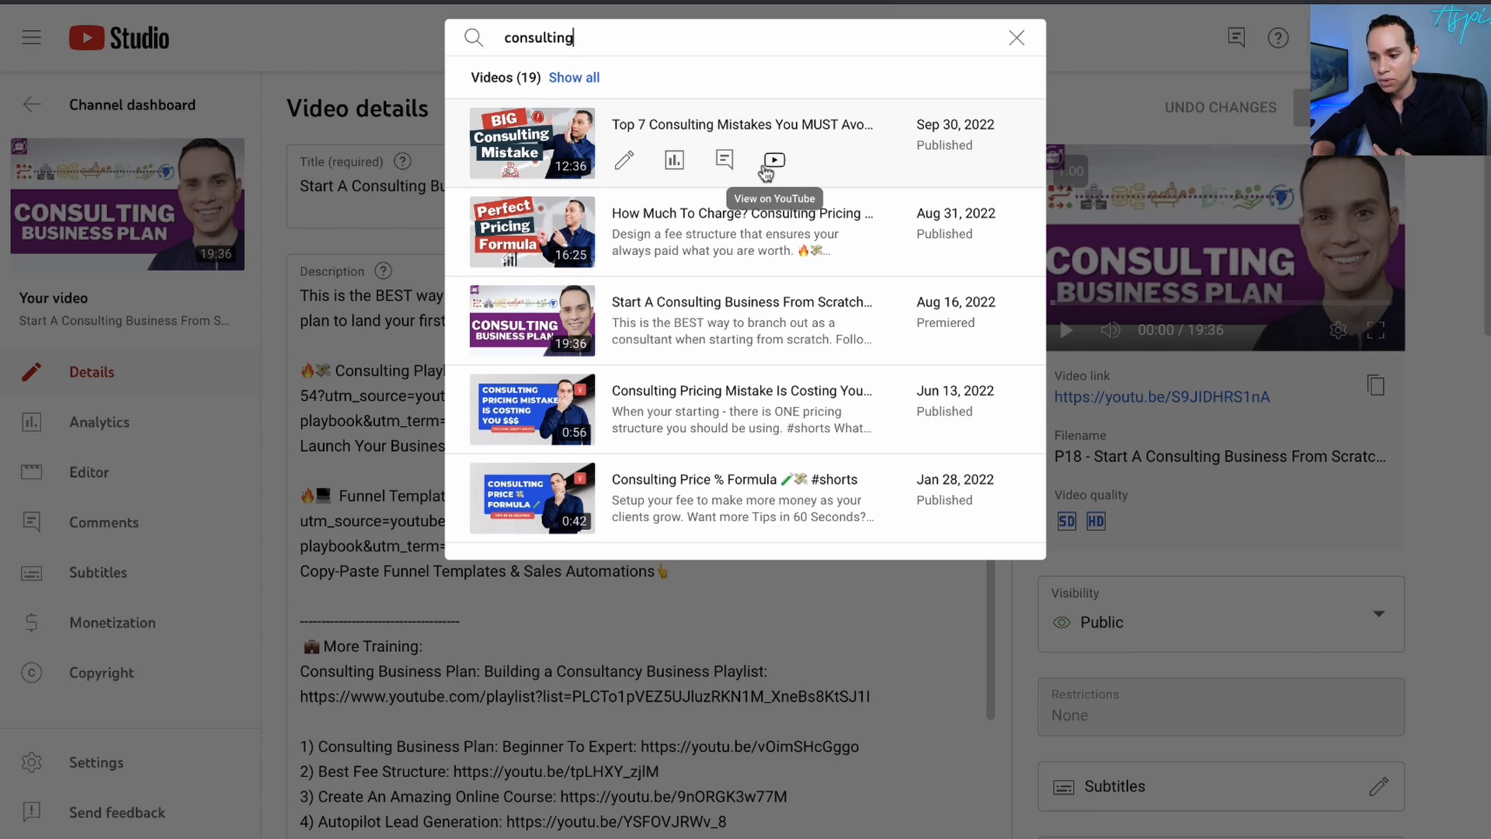
click(762, 124)
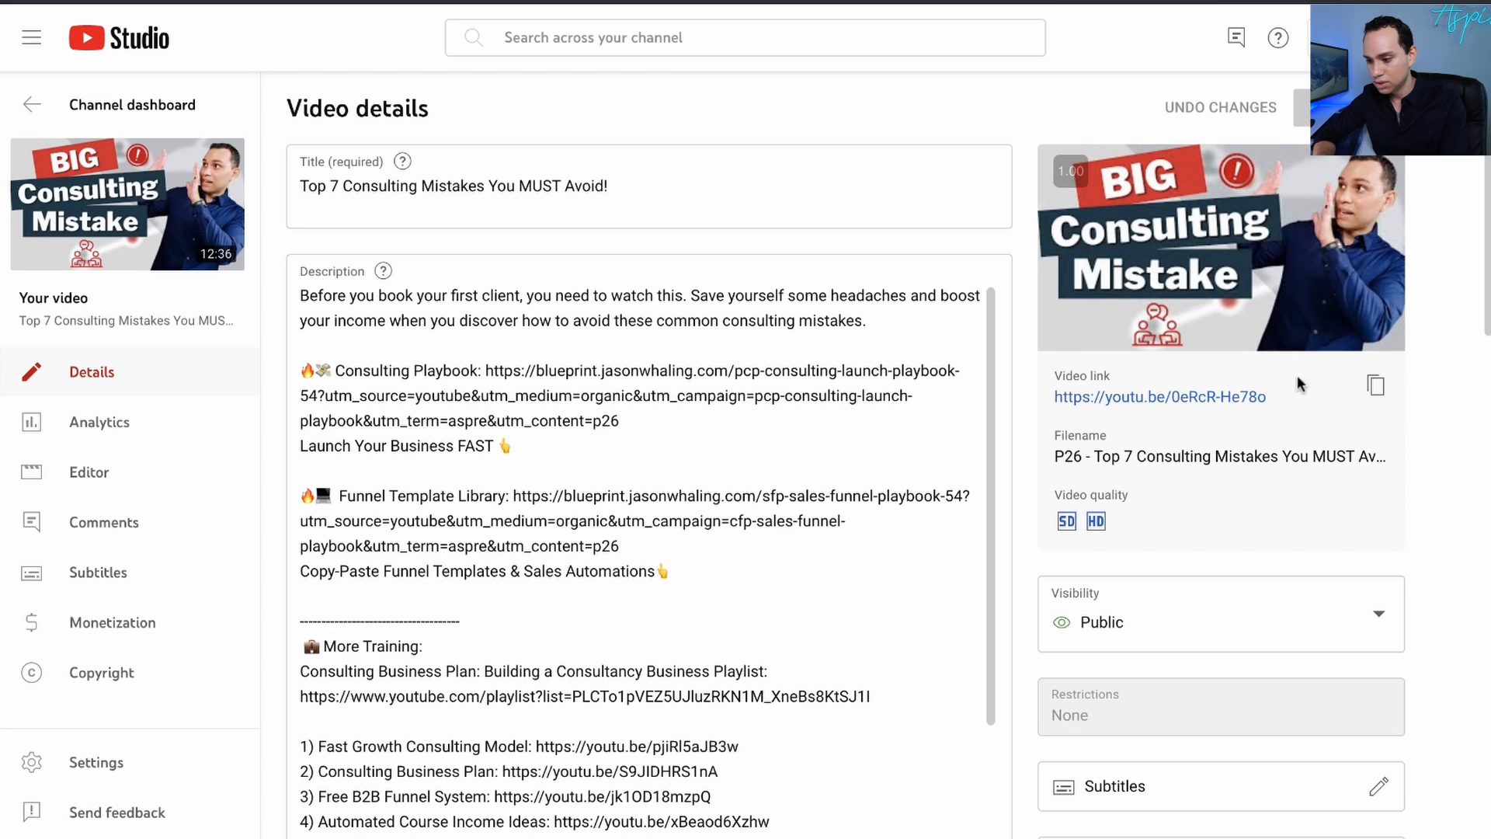
click(1370, 388)
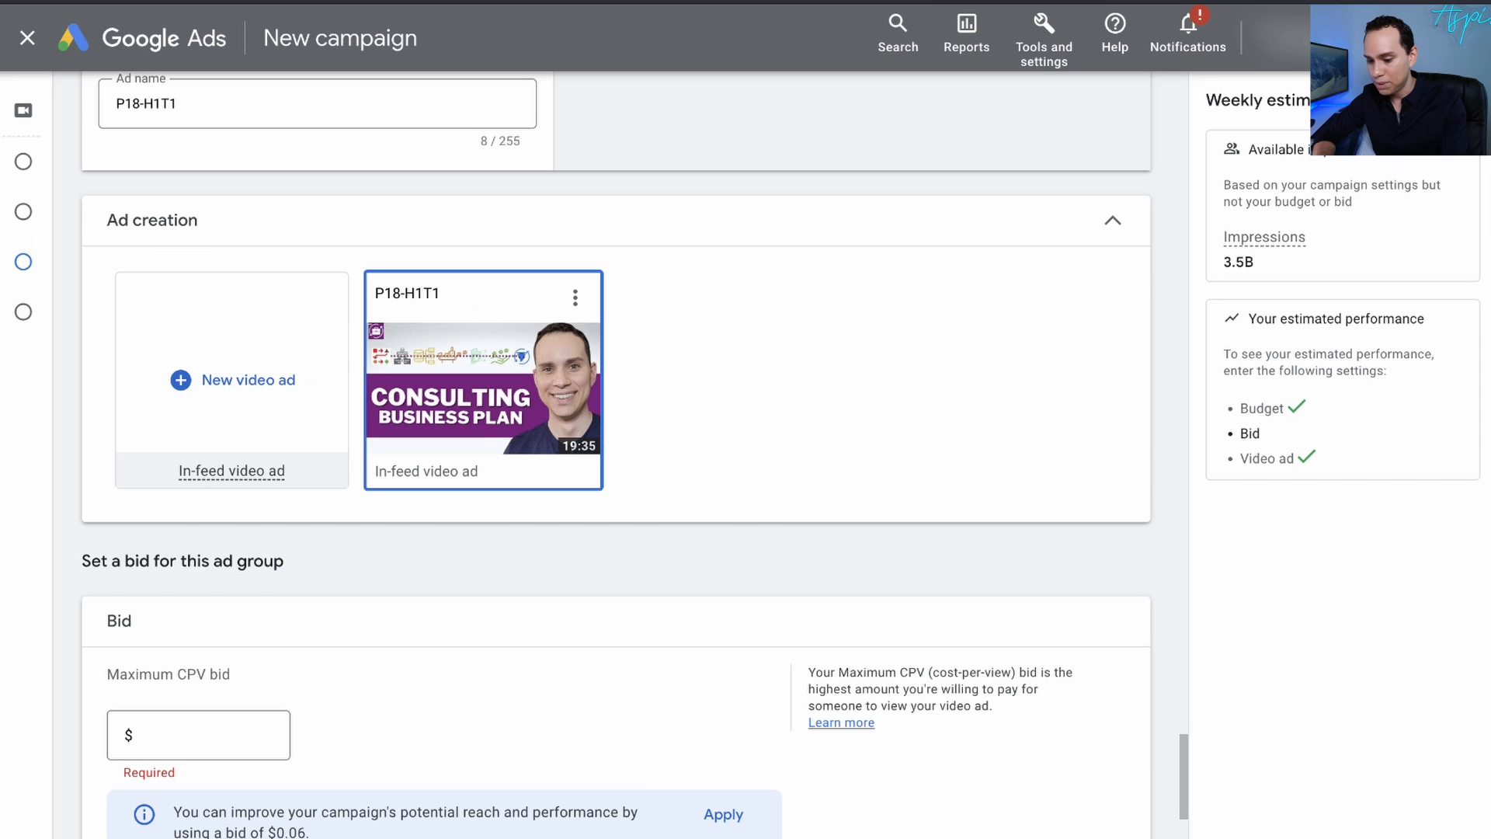
- Switch back to Google Ads and create a second in-feed video ad in the ad group from the copied video link
click(230, 380)
click(320, 254)
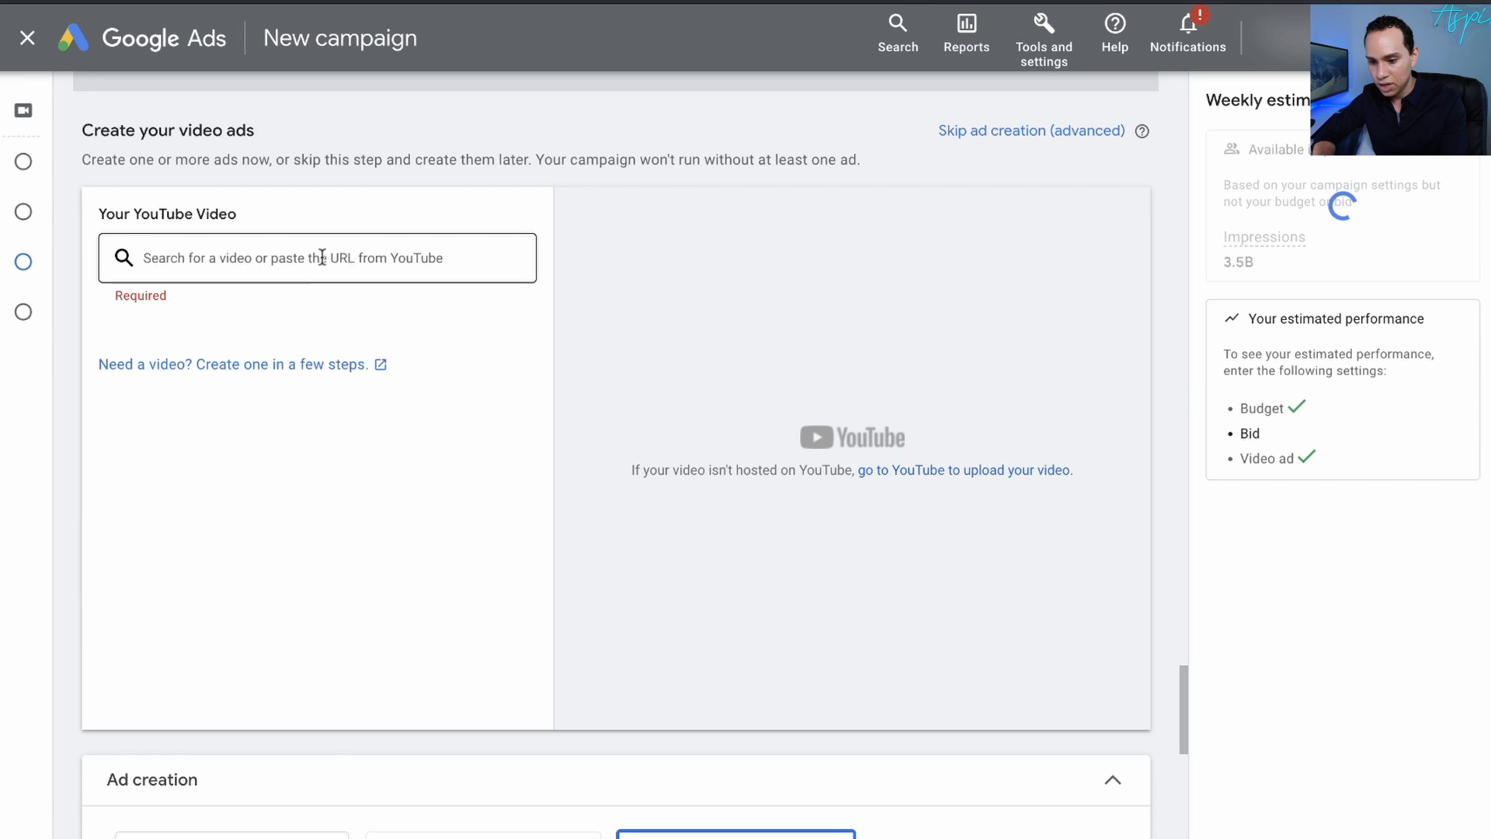
key(ctrl+v)
click(128, 330)
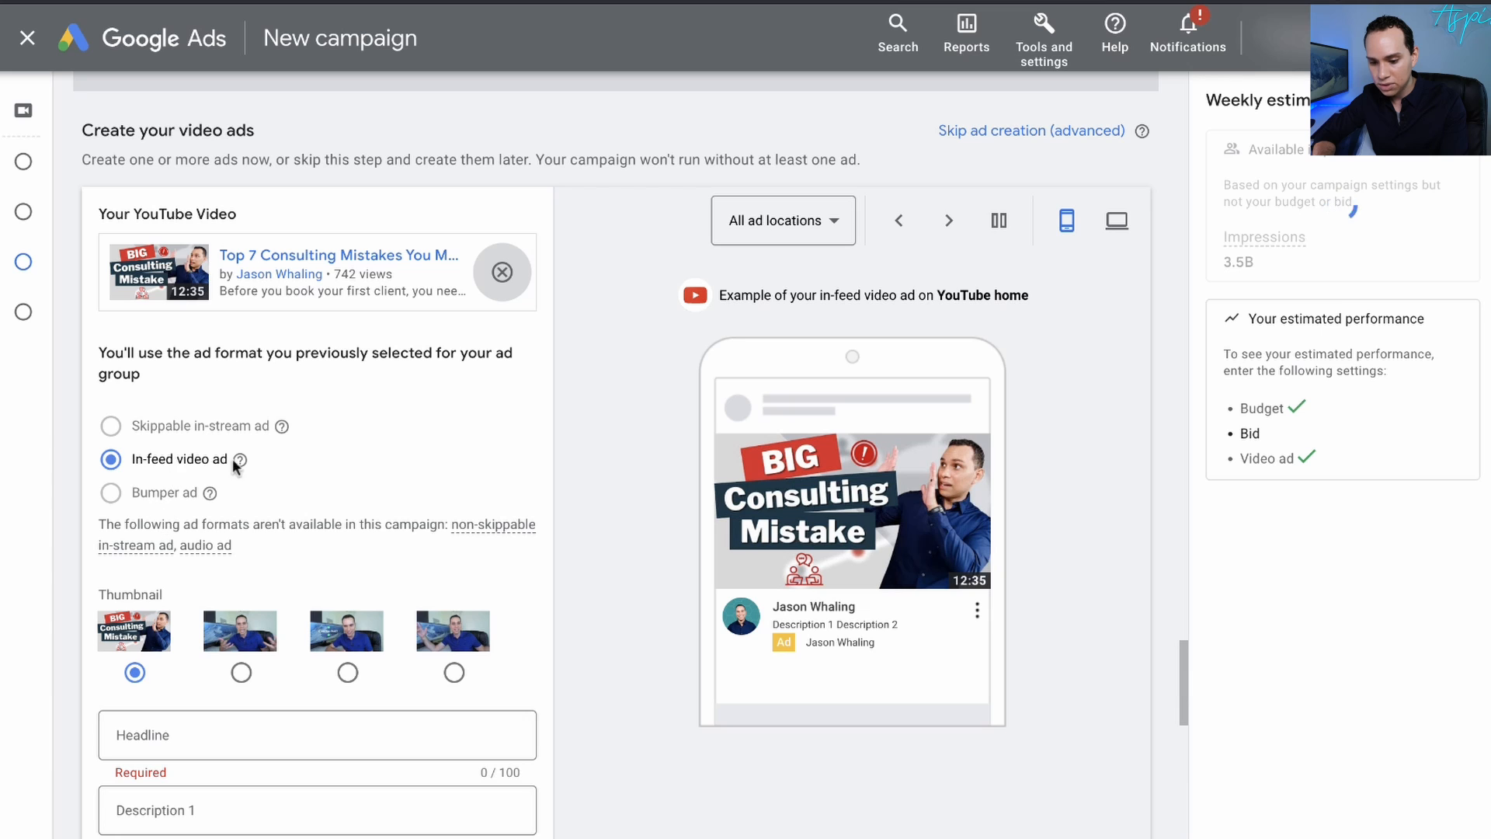
- Fill in the headline "Top 7 Consulting Mistakes You MUST Avoid!", descriptions "Before you book your first client," and "you need to watch this.", and ad name P26-H1T1
scroll(264, 473, down, 2)
scroll(266, 474, down, 2)
click(246, 431)
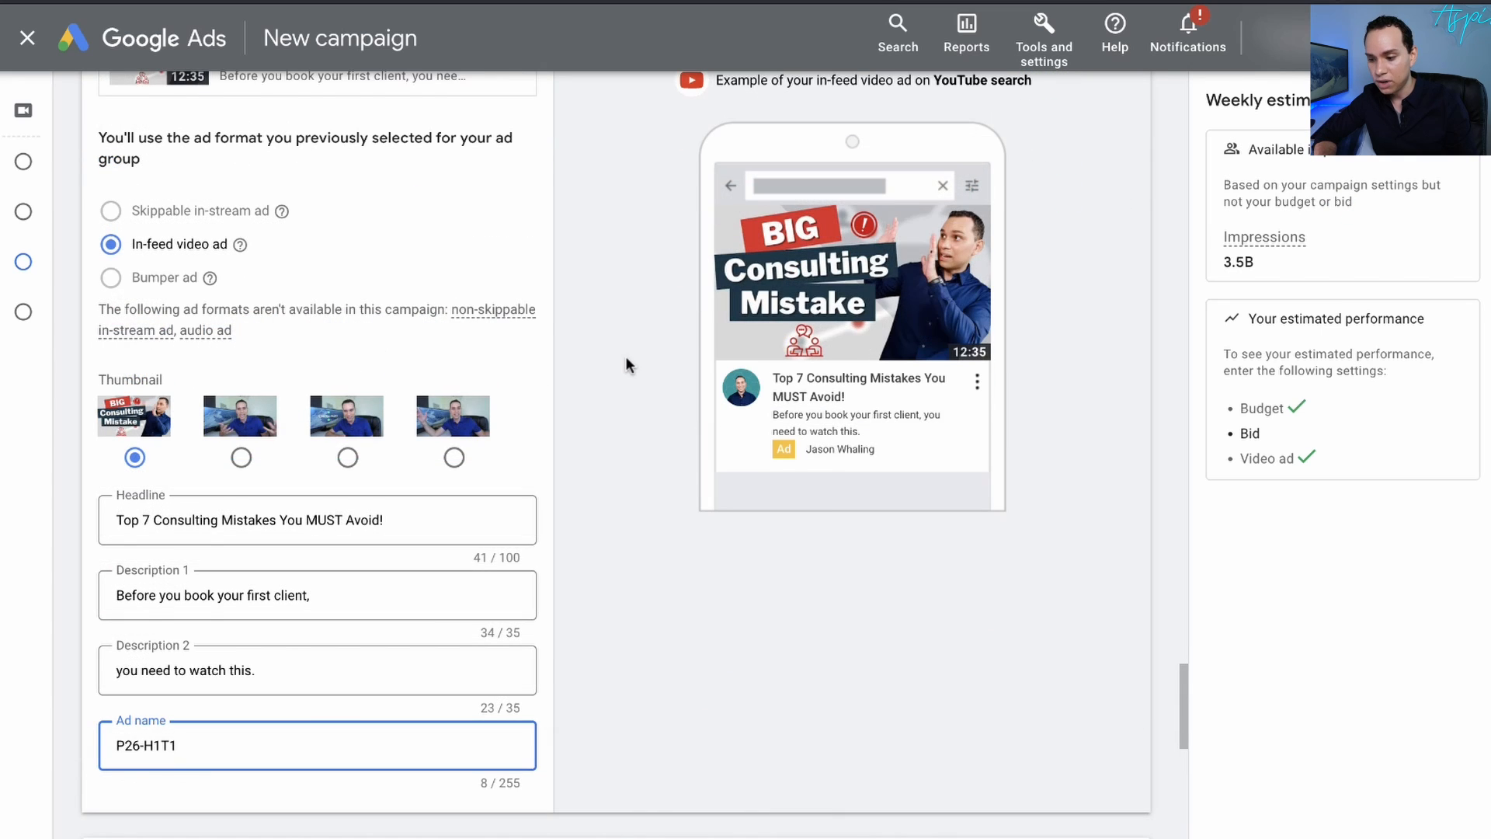
- Preview the consulting mistakes ad in the desktop layout
scroll(626, 357, up, 2)
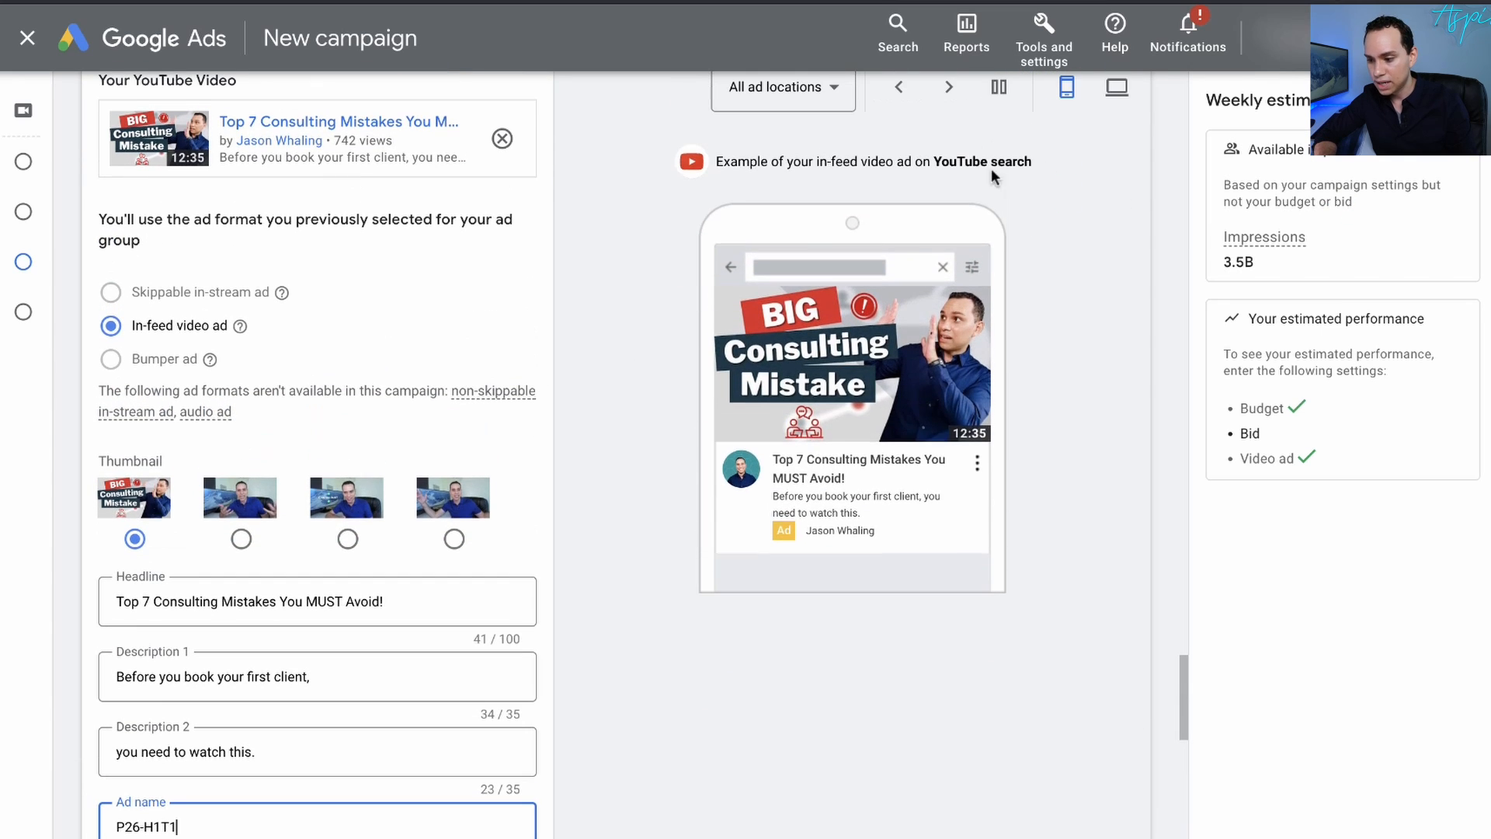
click(1116, 117)
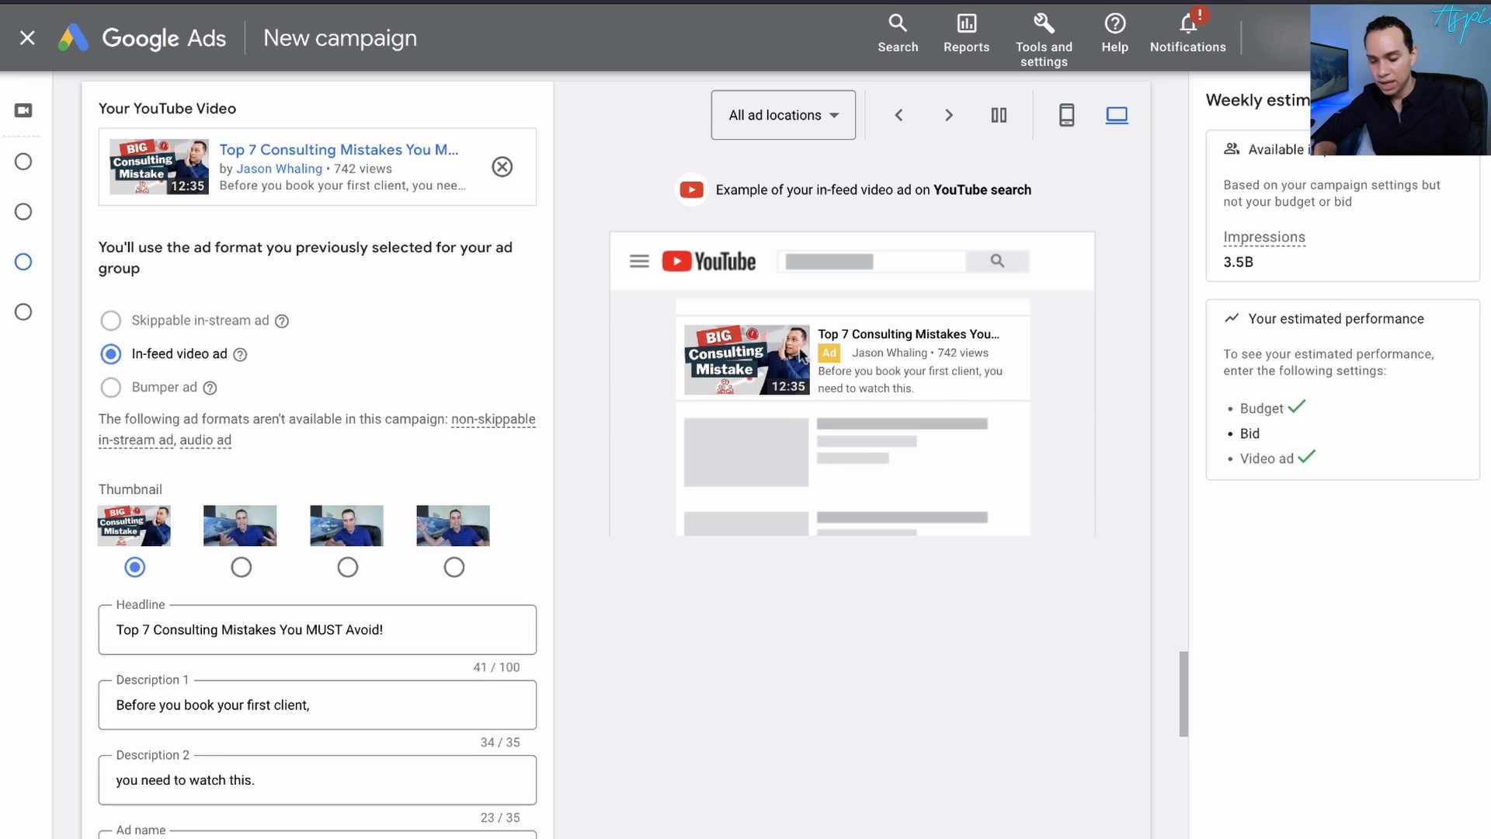
- Preview the consulting mistakes ad in the YouTube watch next placement and reopen the P18-H1T1 ad to review its text
click(948, 117)
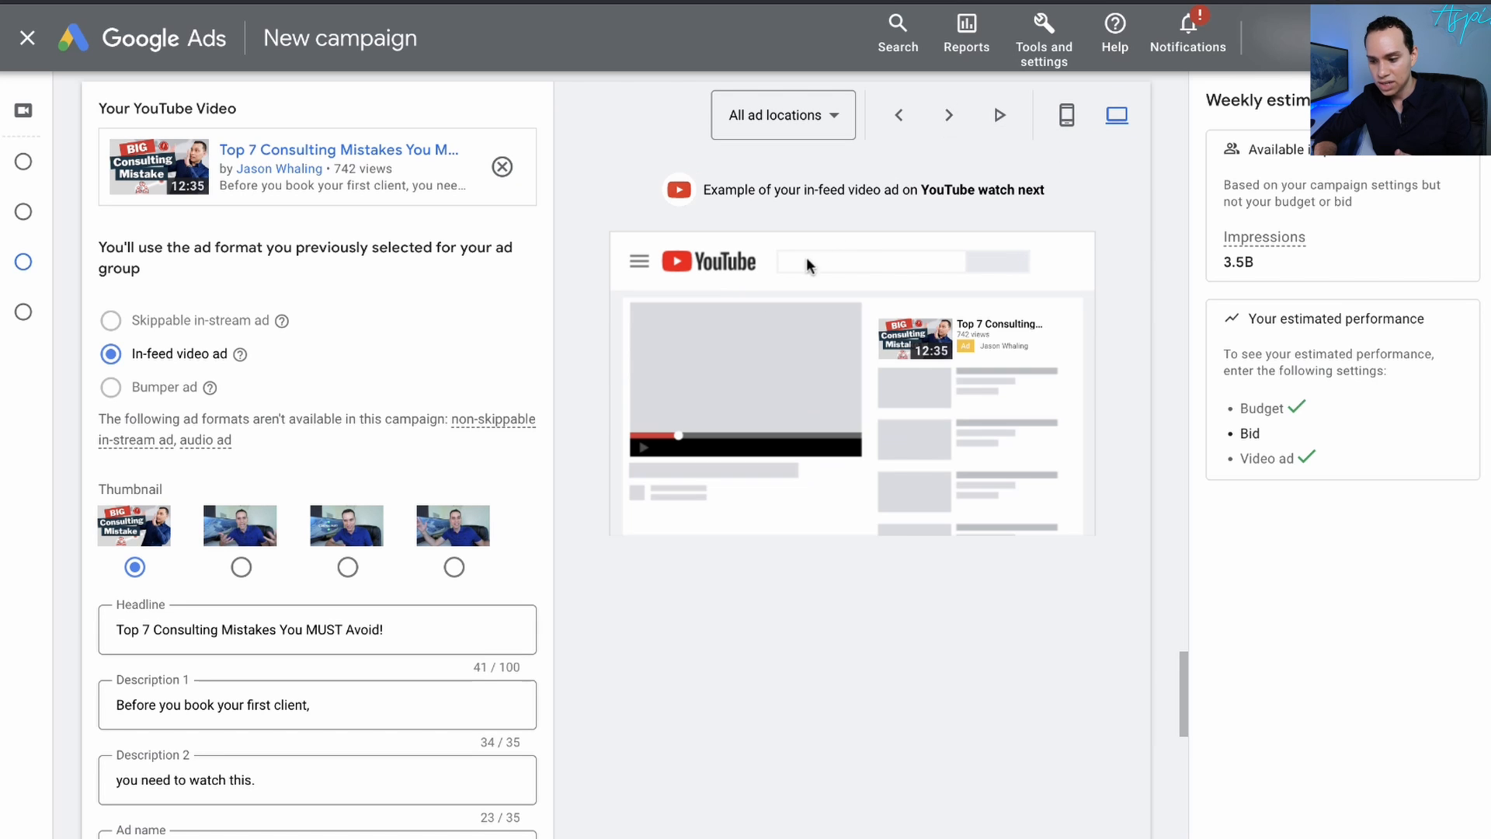
scroll(403, 517, down, 8)
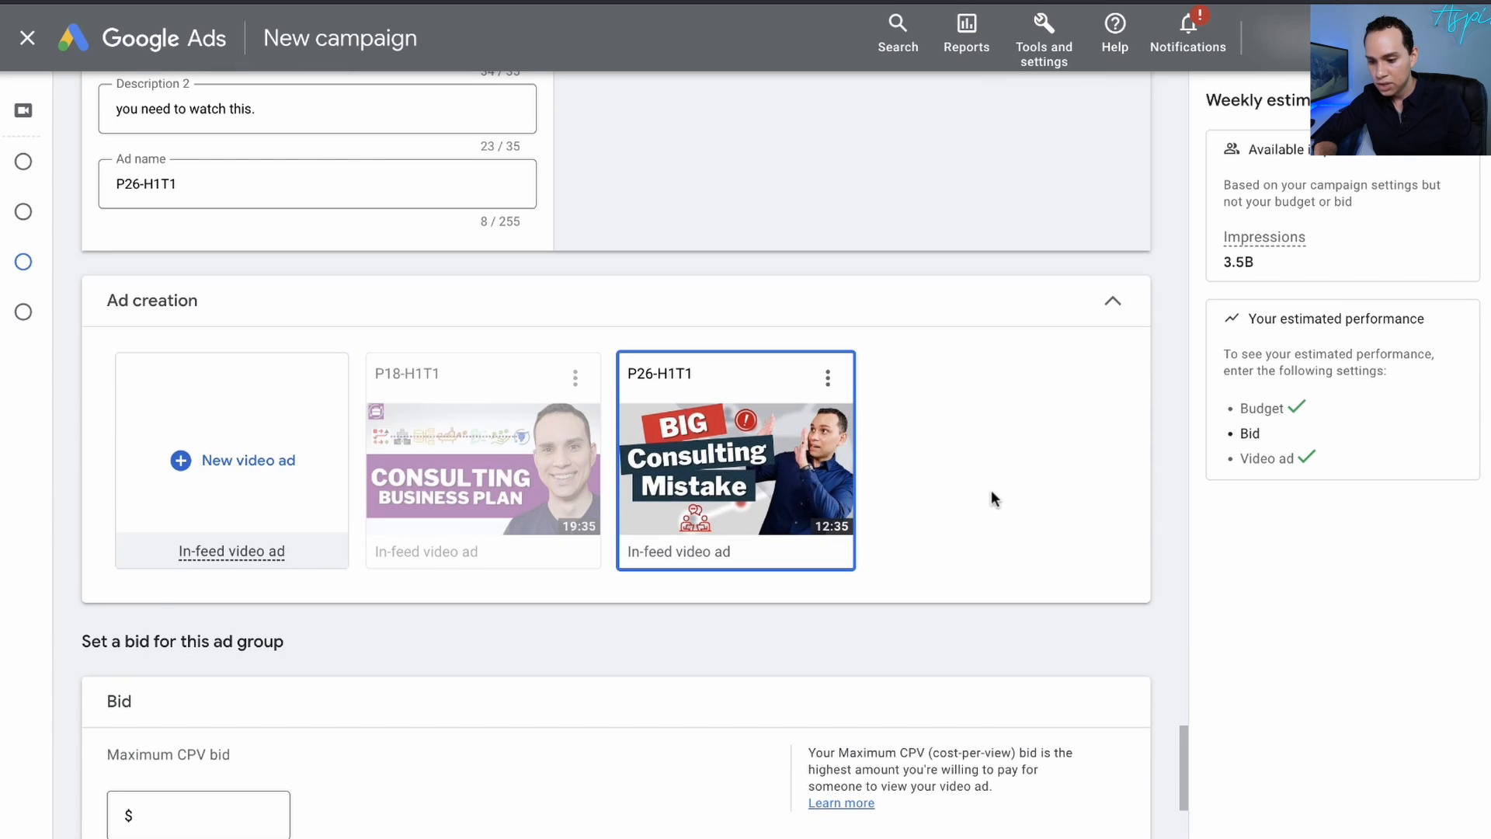
click(482, 476)
scroll(526, 475, down, 8)
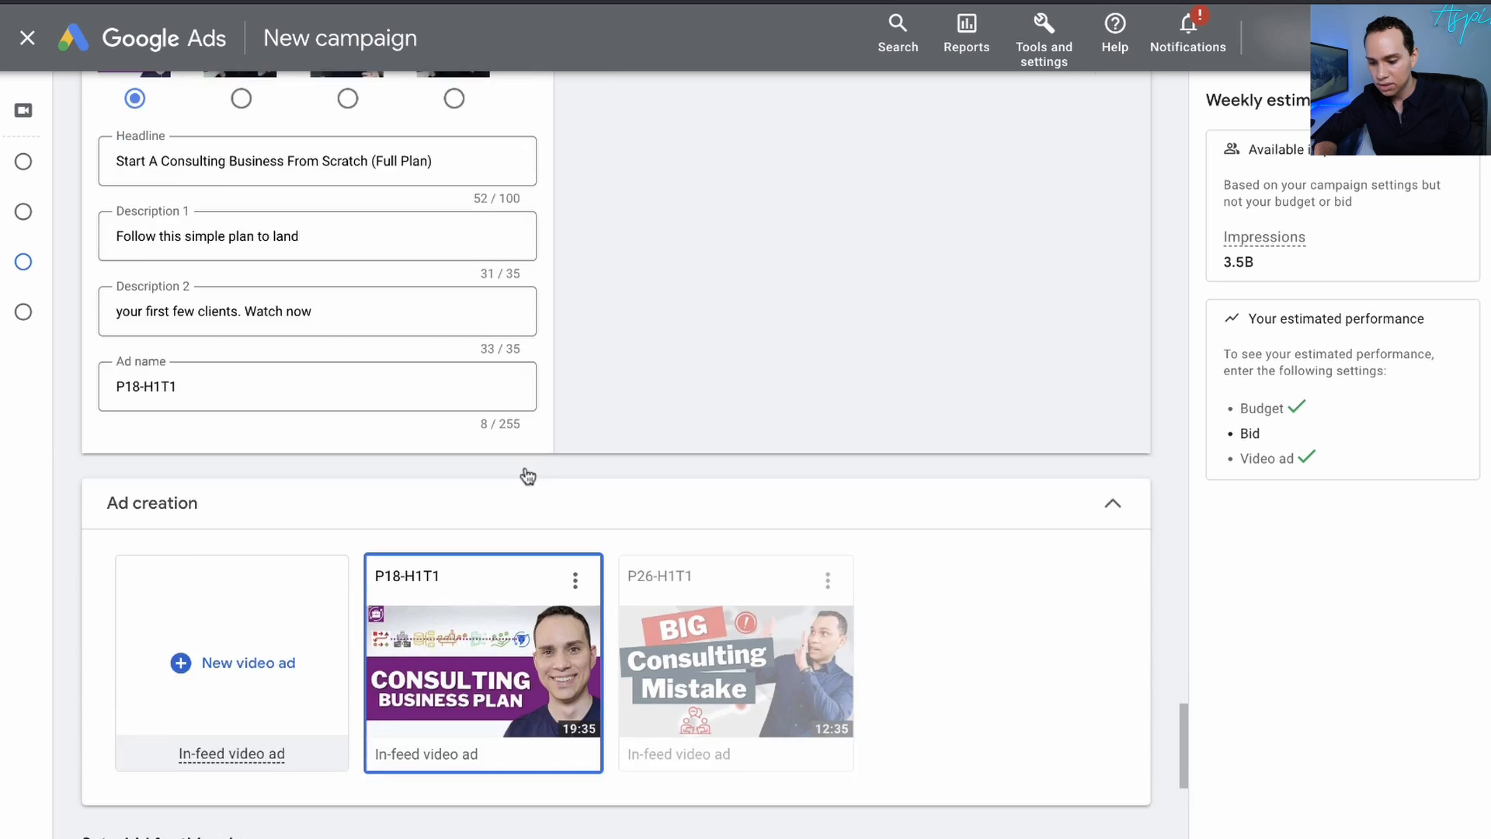
scroll(525, 476, down, 1)
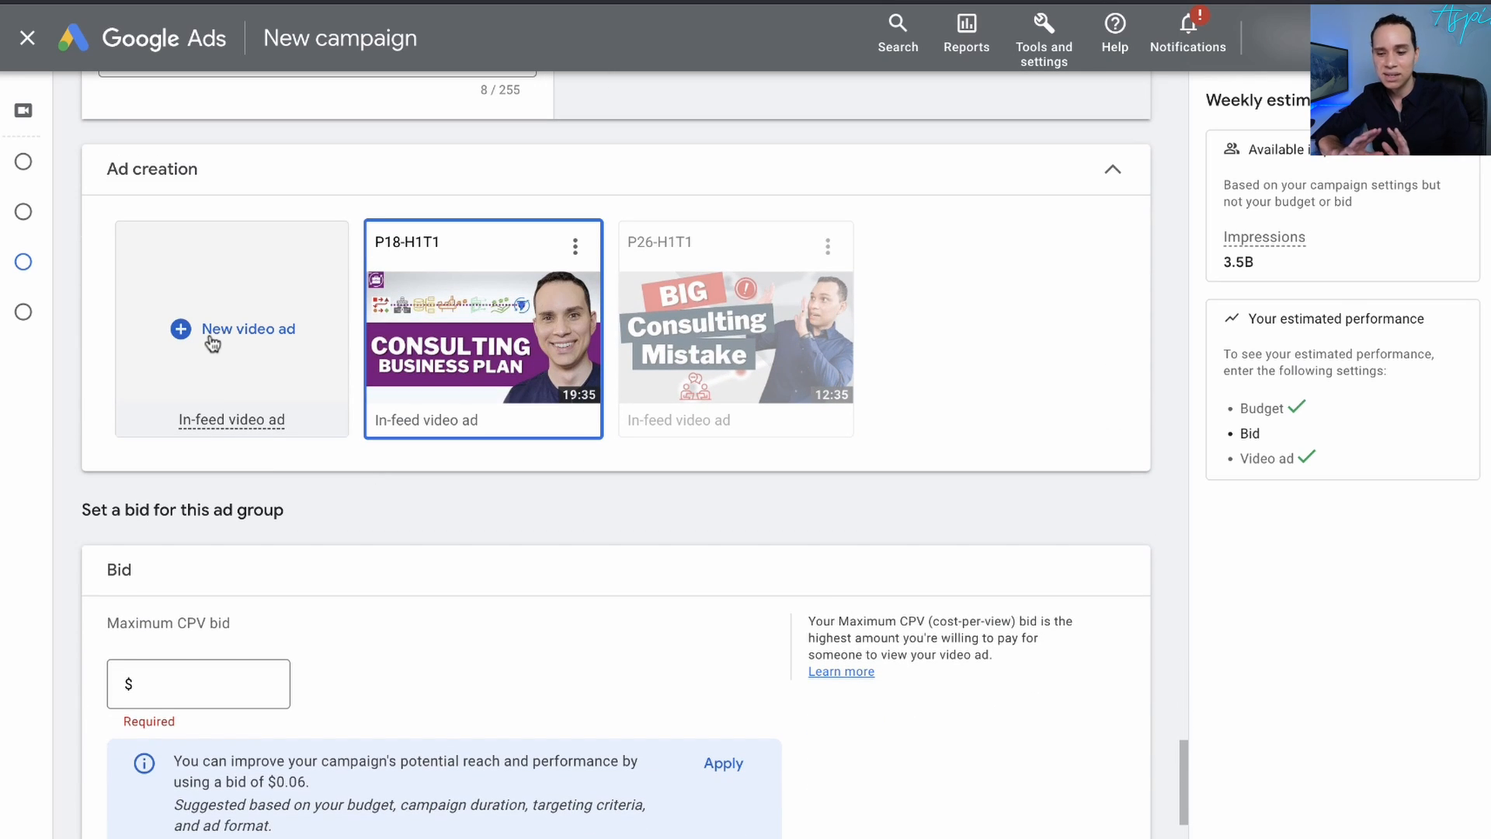
- Set the ad group's maximum CPV bid to $0.10 and create the campaign
scroll(212, 341, down, 2)
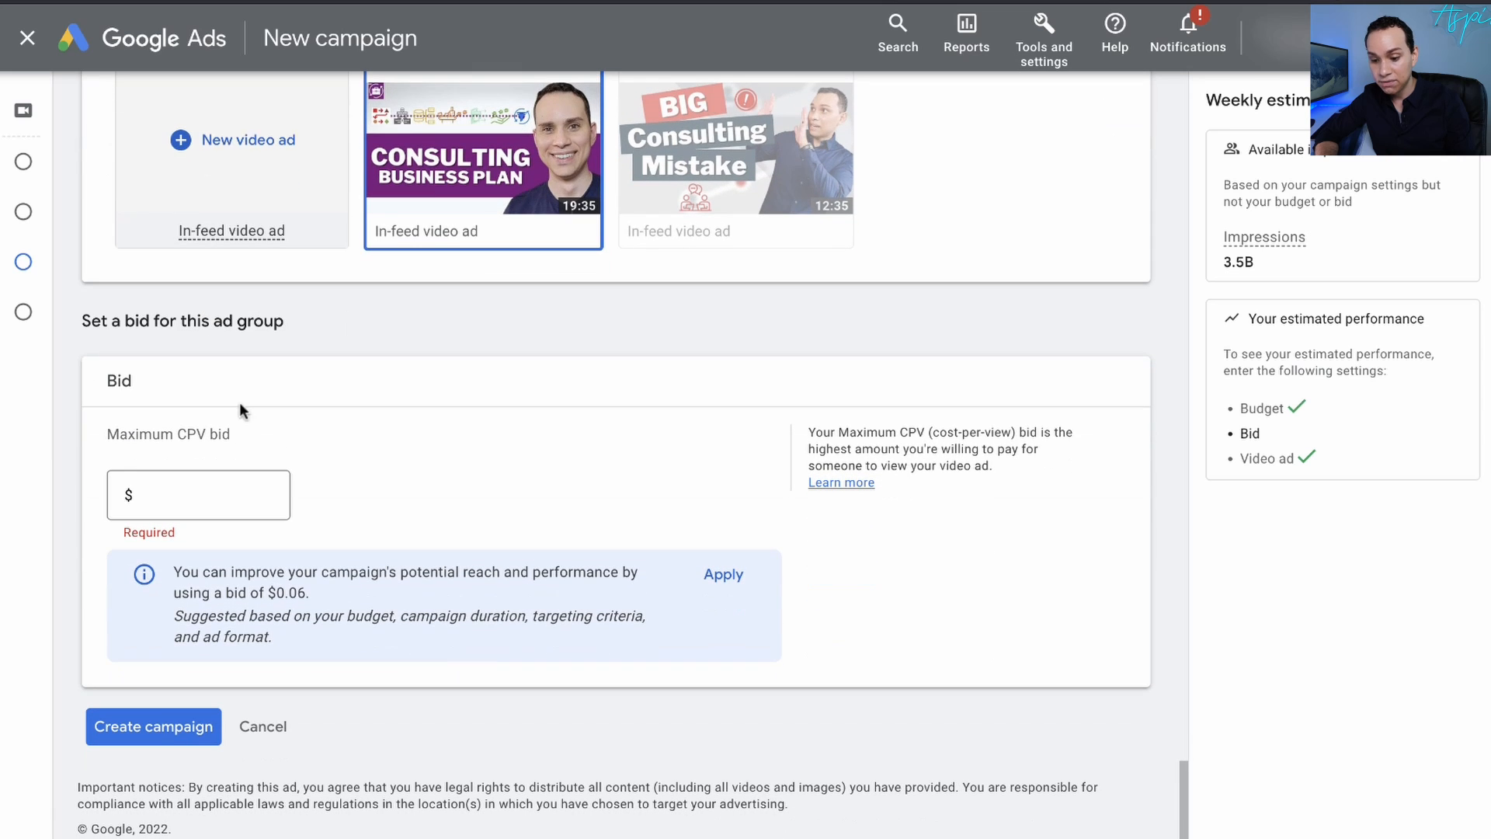
click(241, 489)
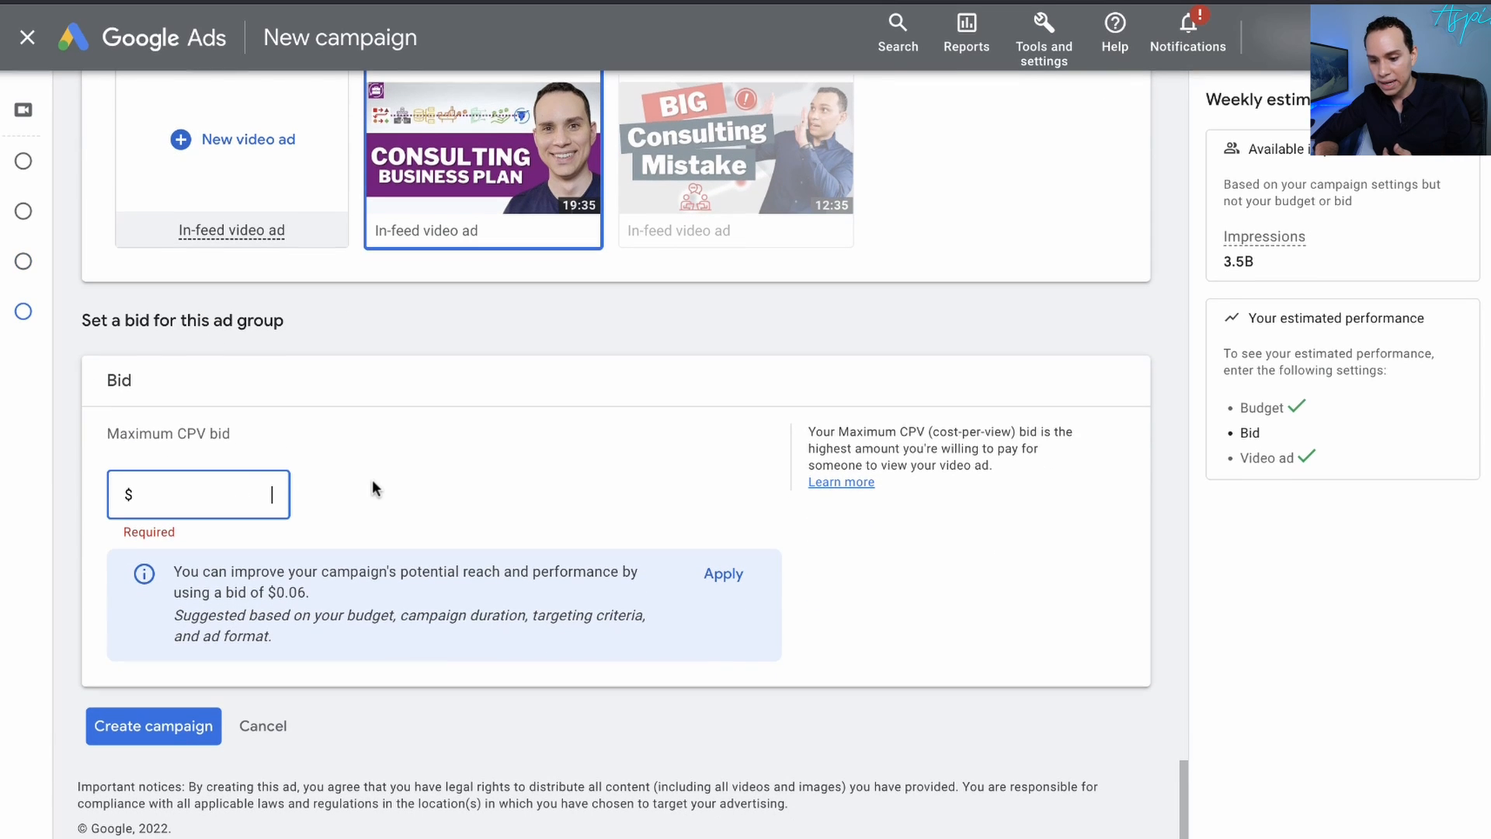
text(0.00)
text(1)
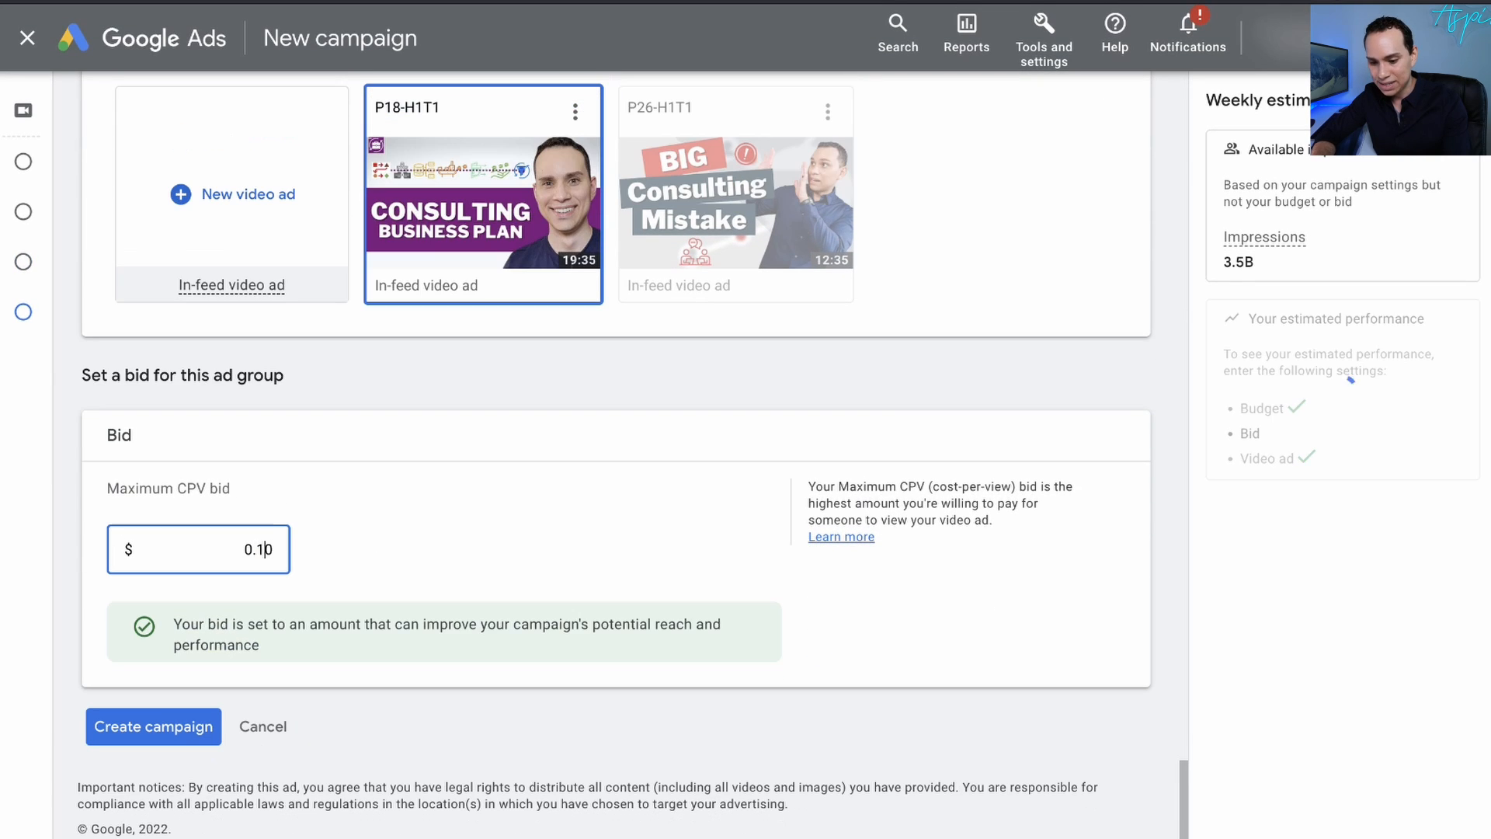
click(459, 543)
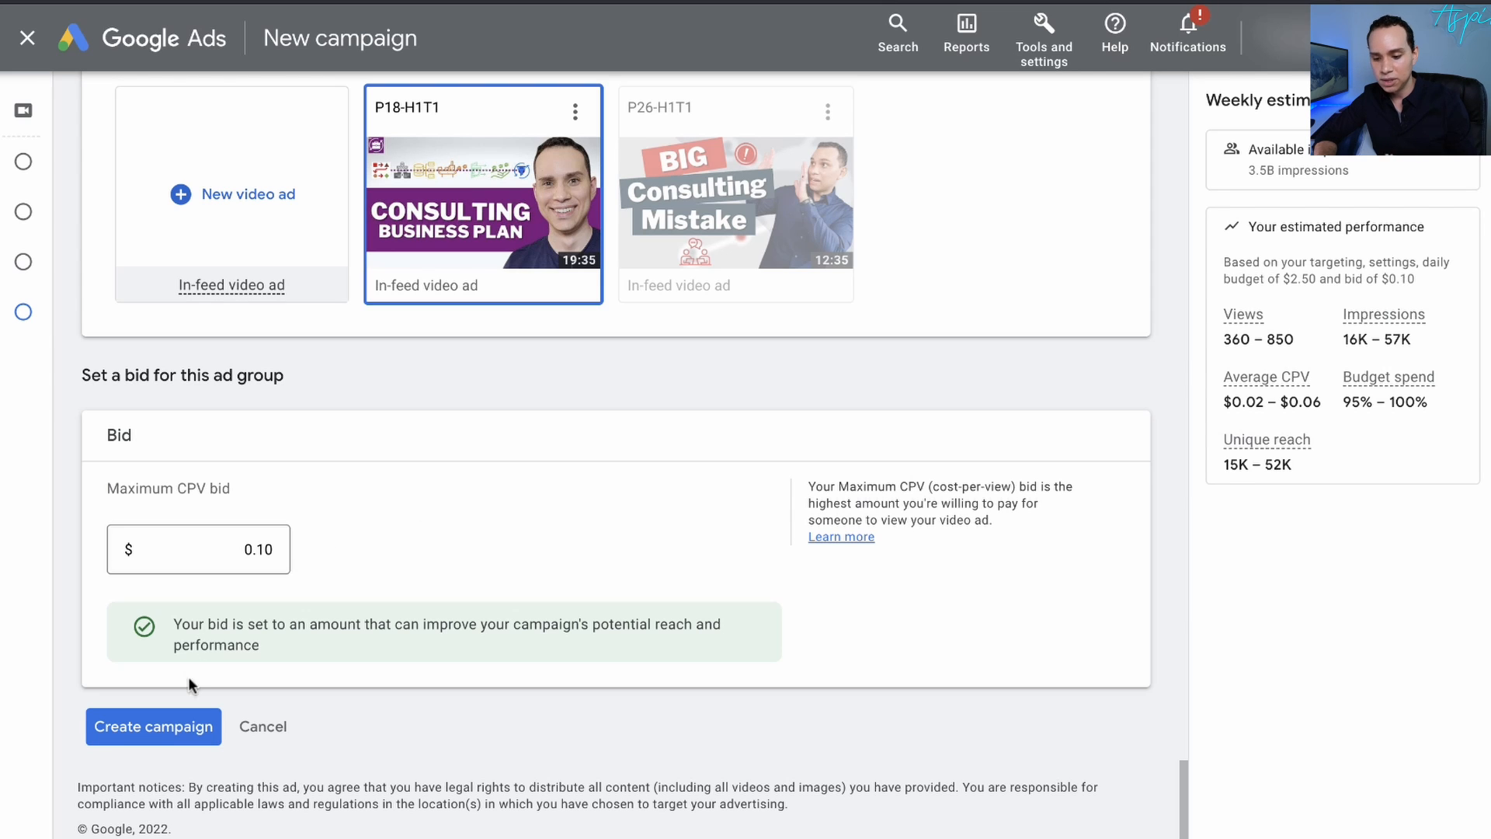
click(165, 732)
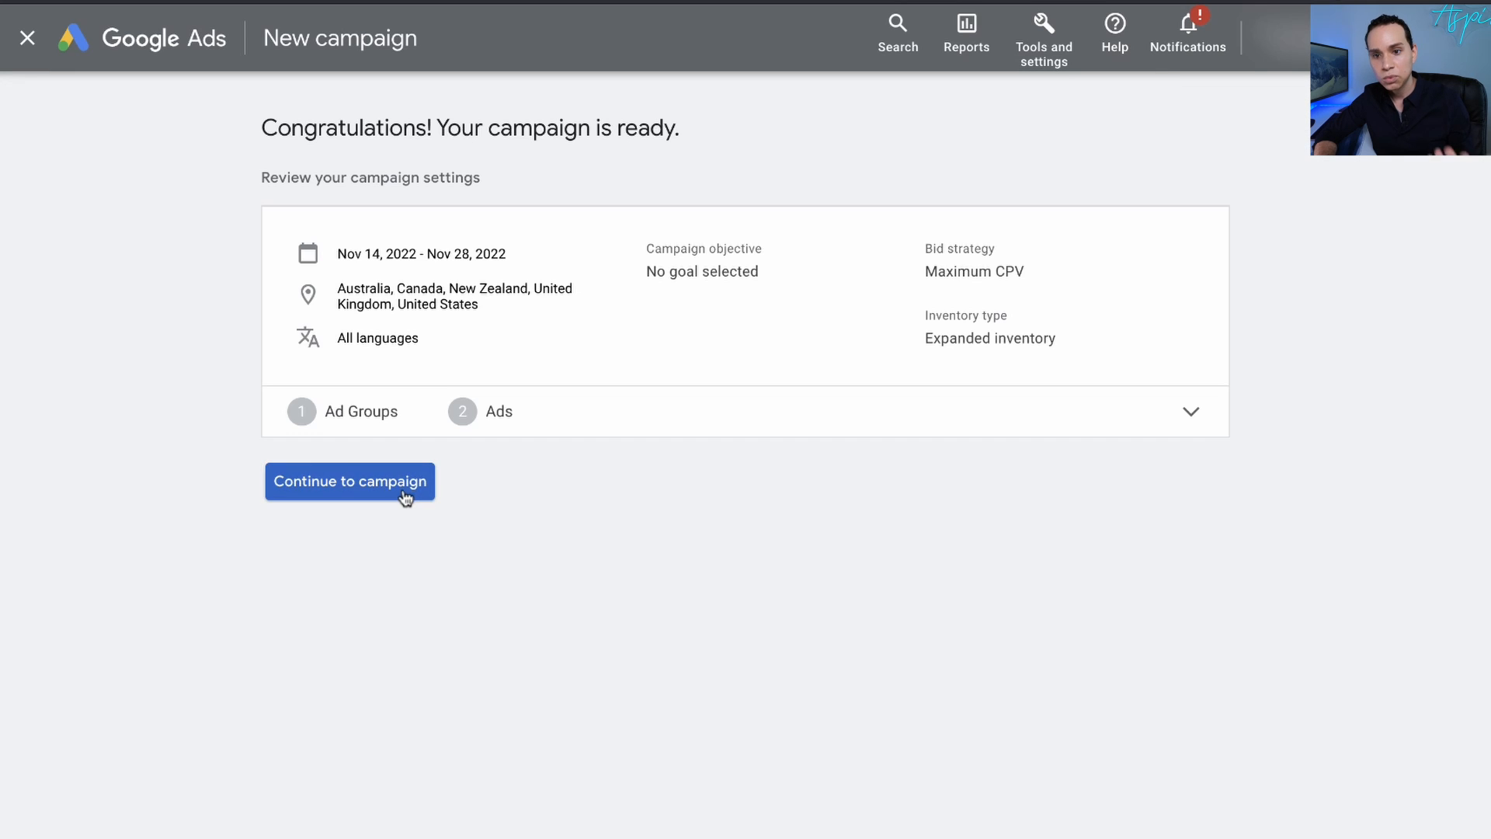
- Continue to the new campaign and rename its ad group as "Channel: CovetedConsultant"
click(403, 493)
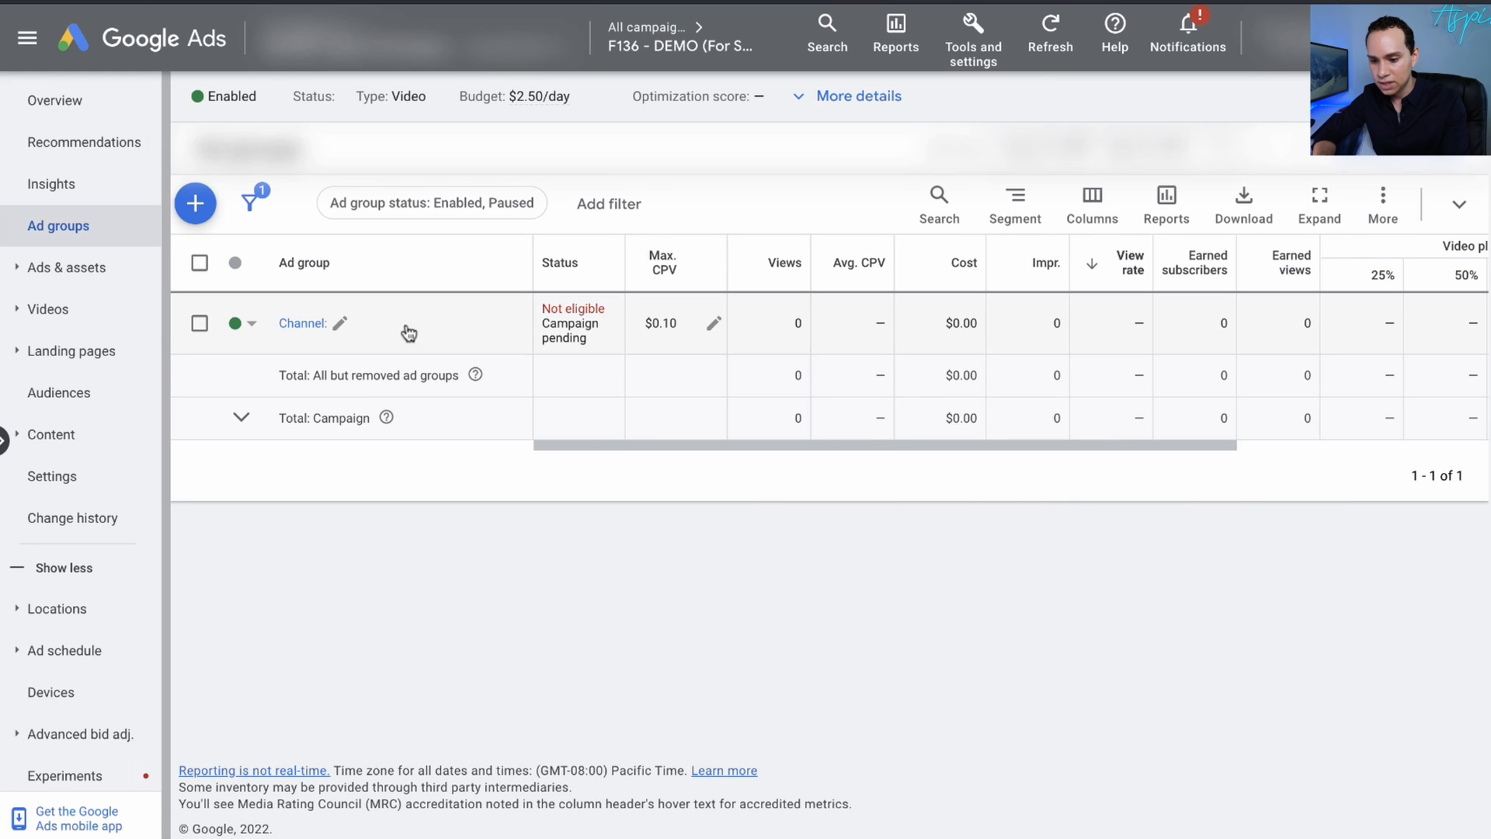
click(339, 323)
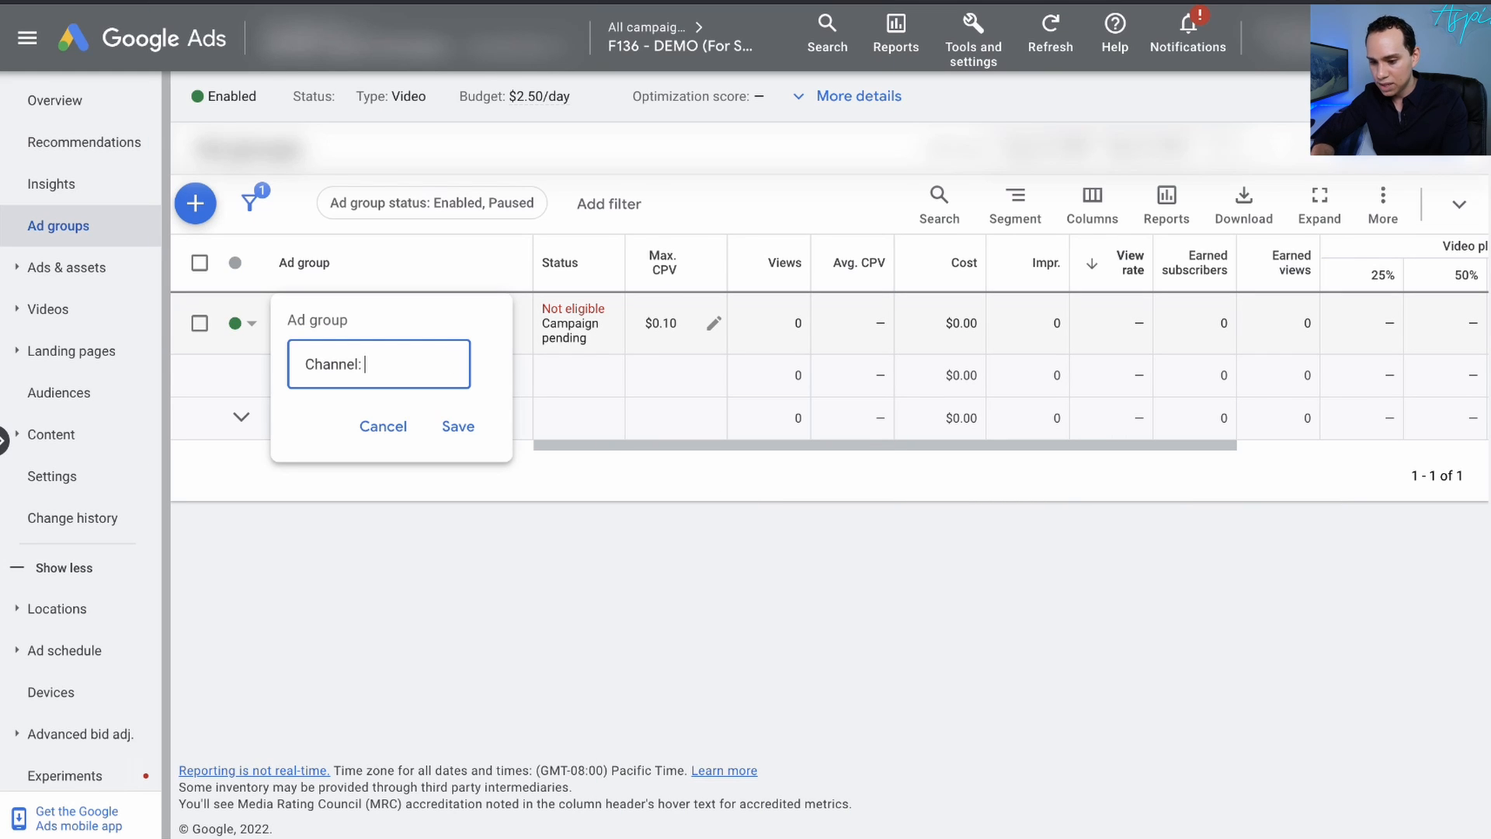
text(CovetedConsultant)
click(459, 426)
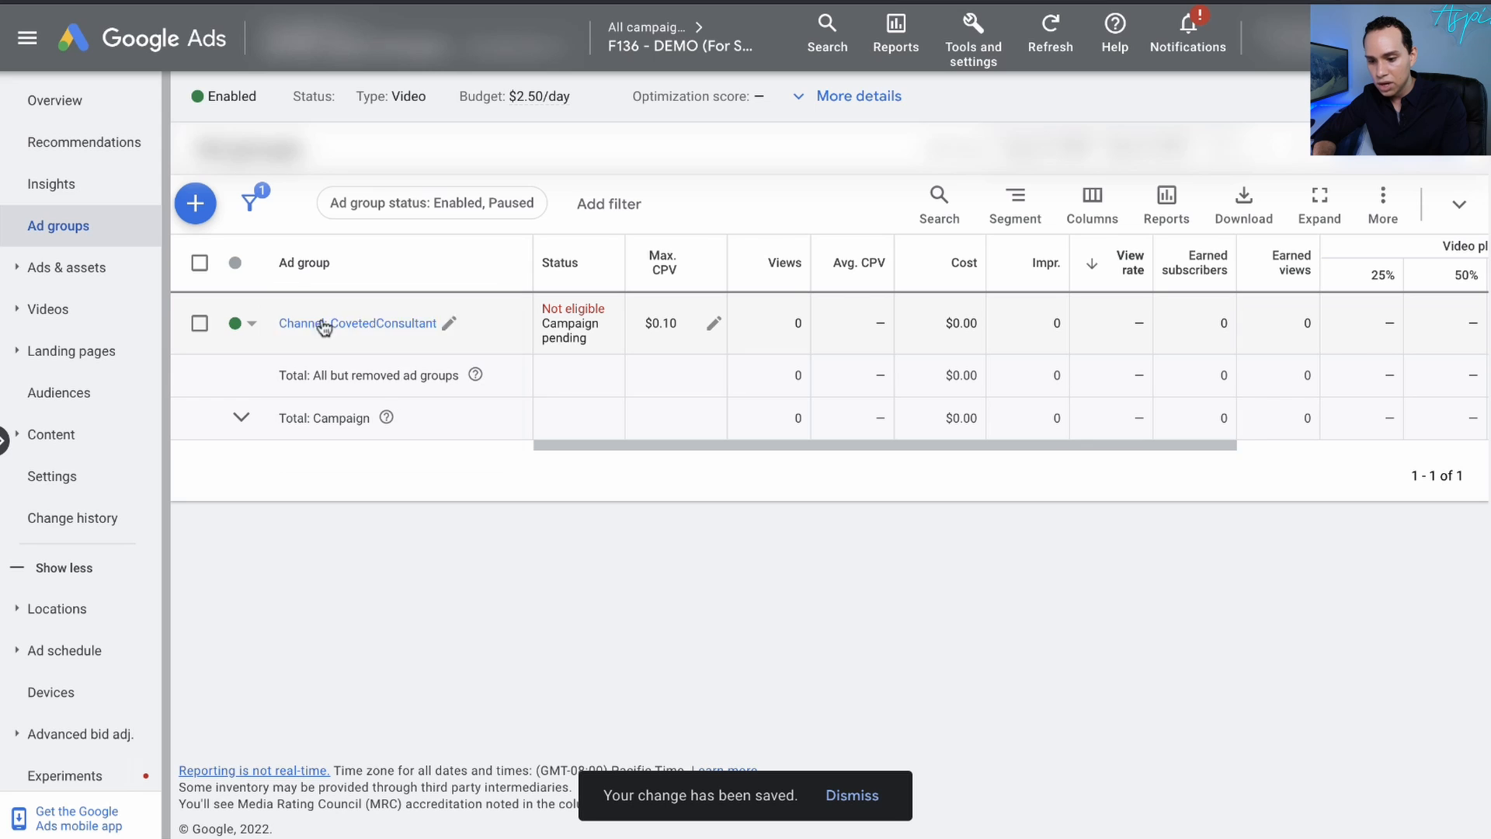
- Start a new ad group in the campaign and name it "Channel: Consulting Success"
click(195, 203)
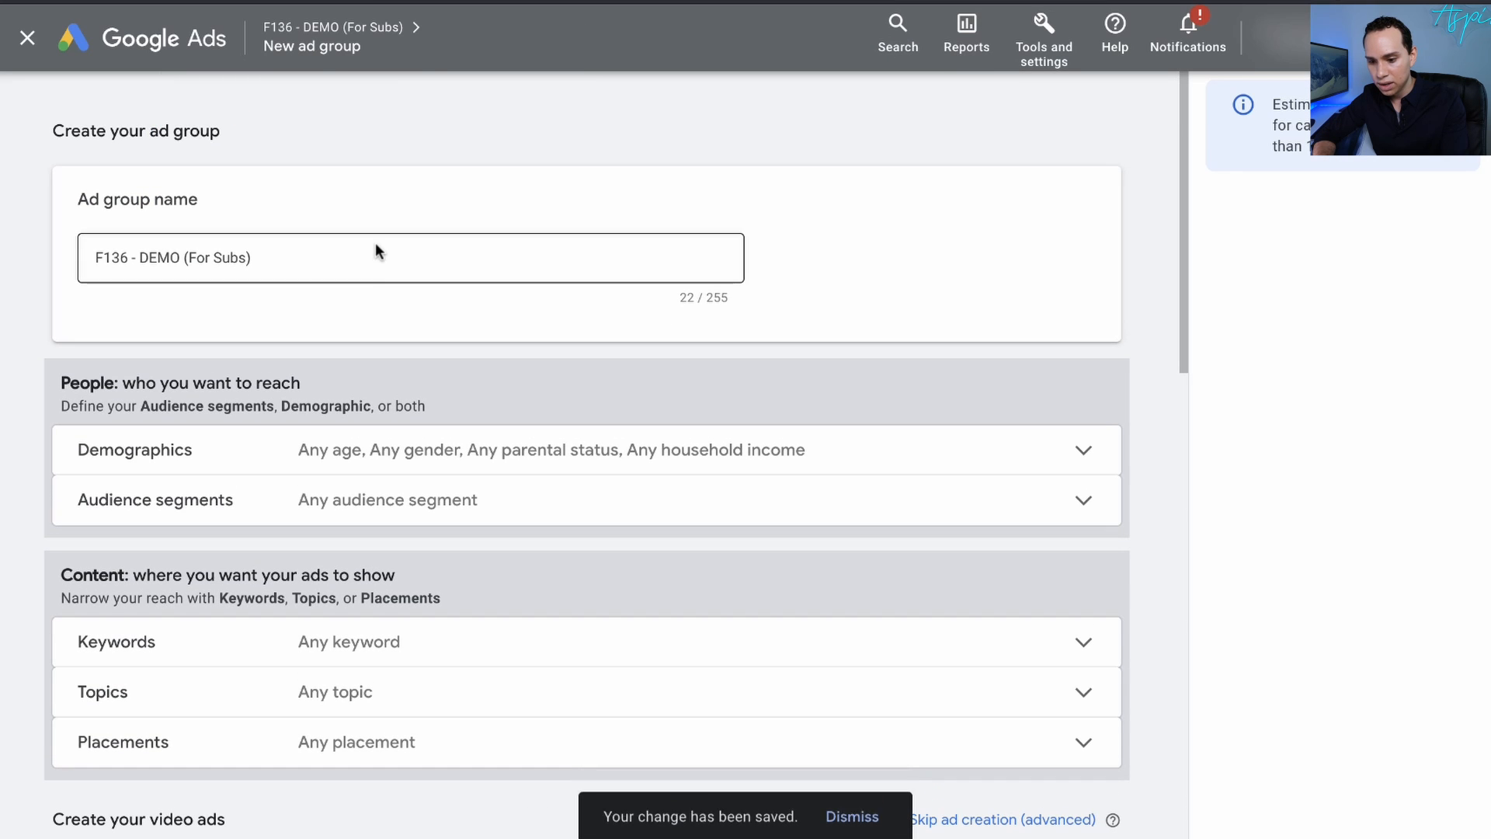
triple_click(376, 246)
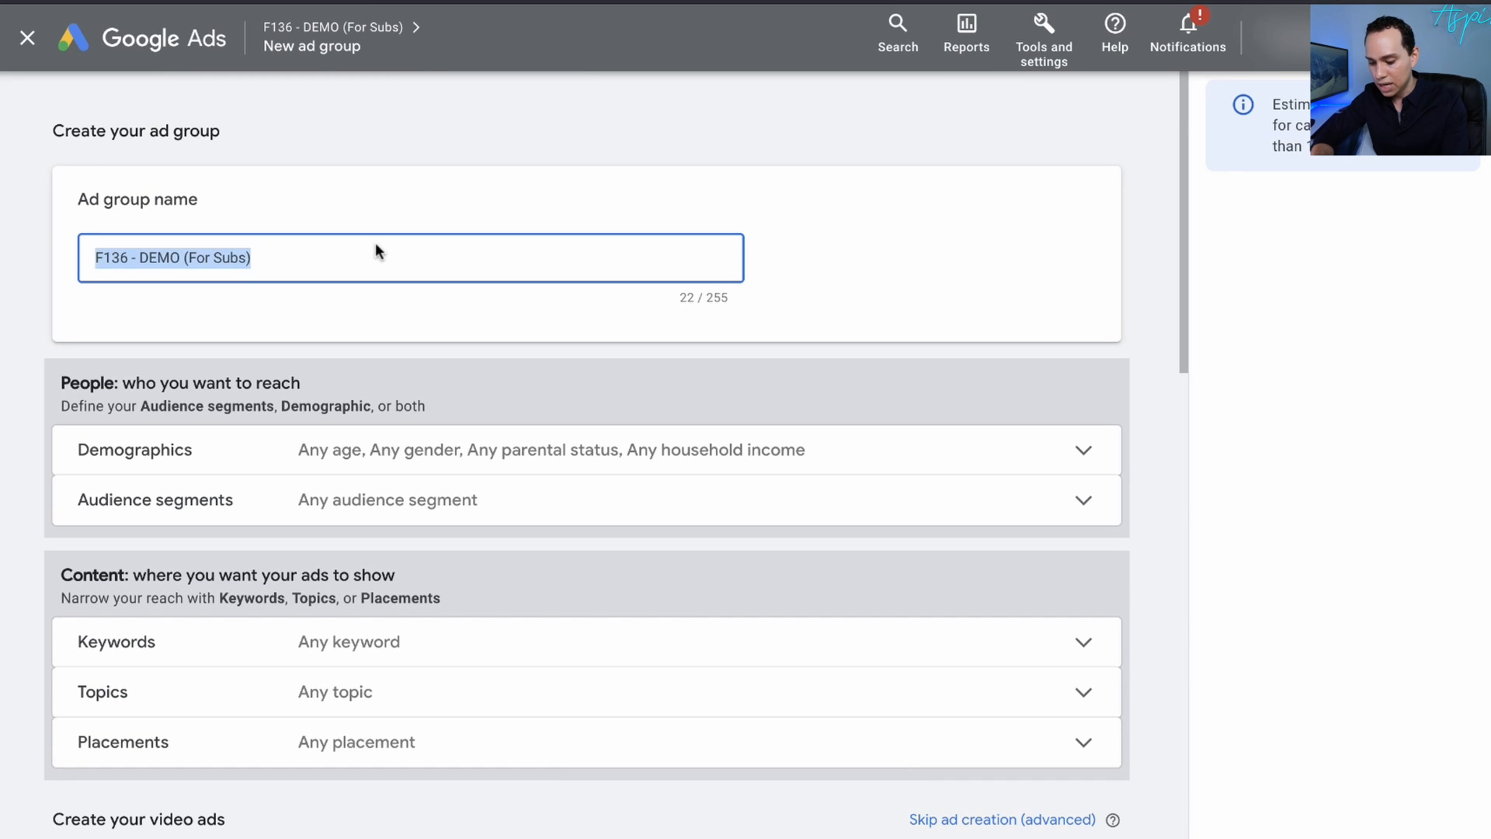
text(Channel: Consulting Success)
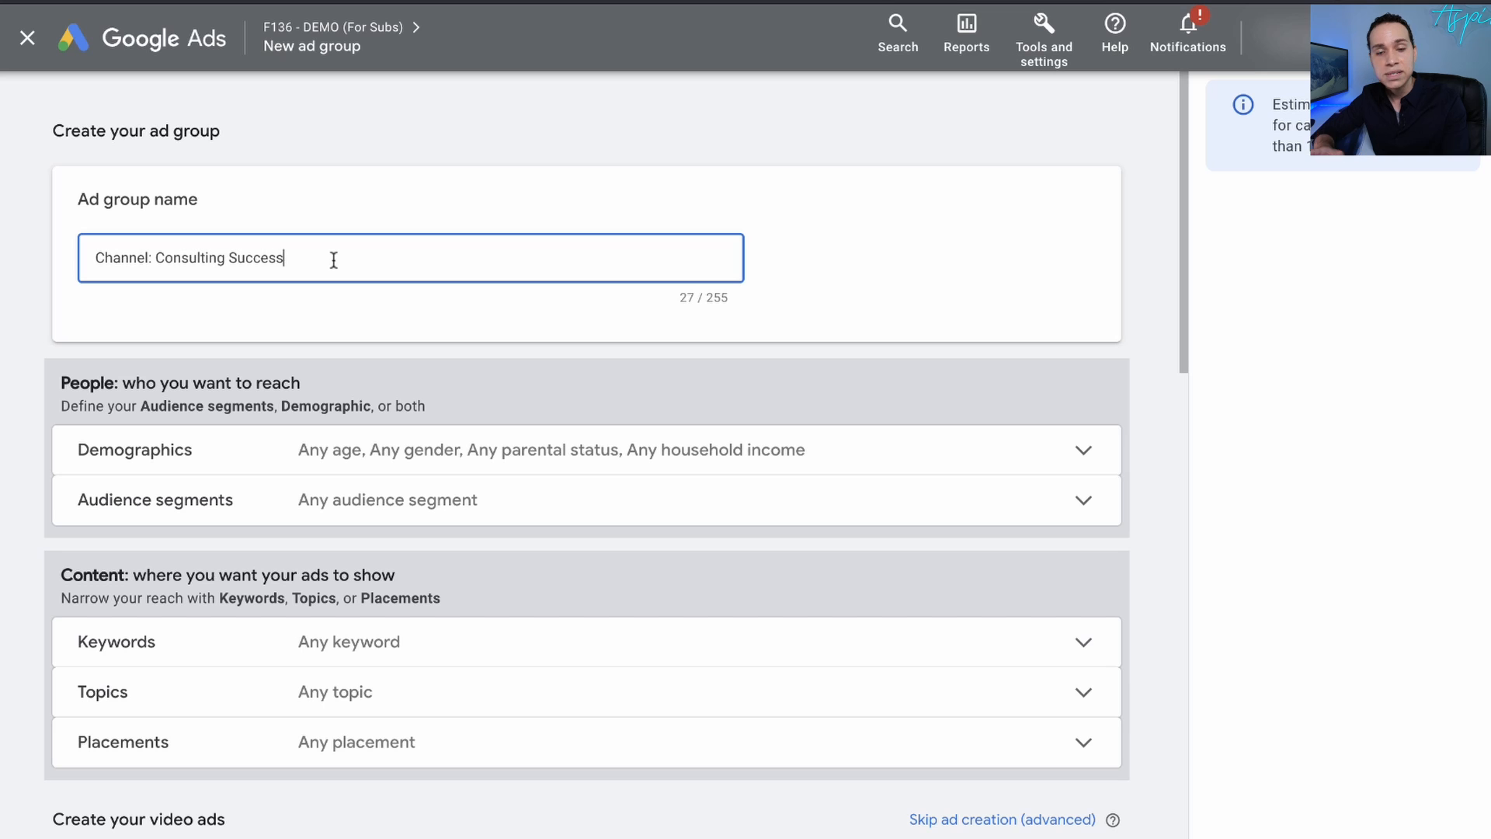
- Open the YouTube channels placement targeting for the Consulting Success ad group
scroll(334, 259, down, 3)
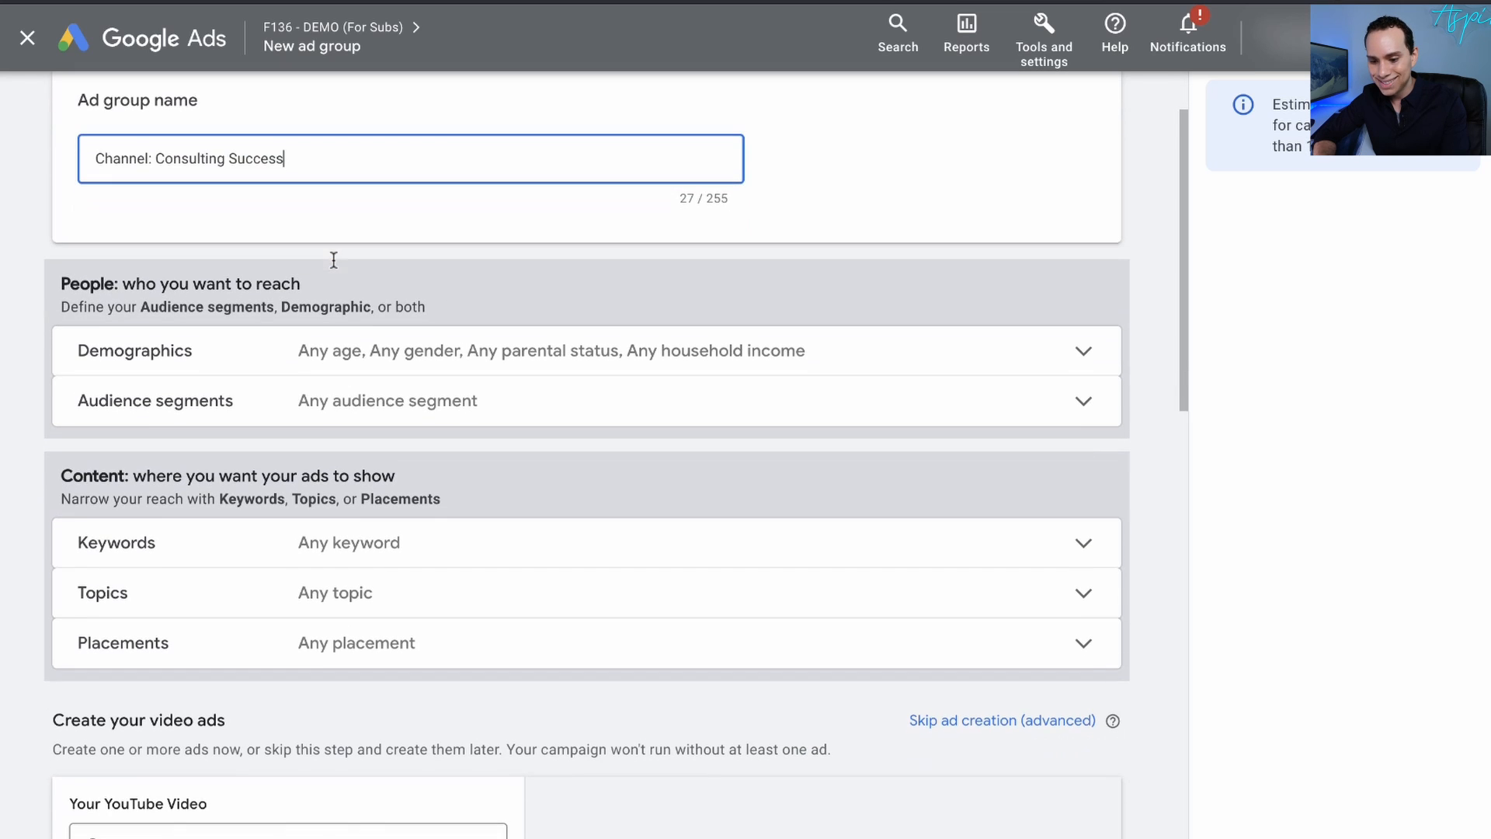
scroll(266, 290, down, 2)
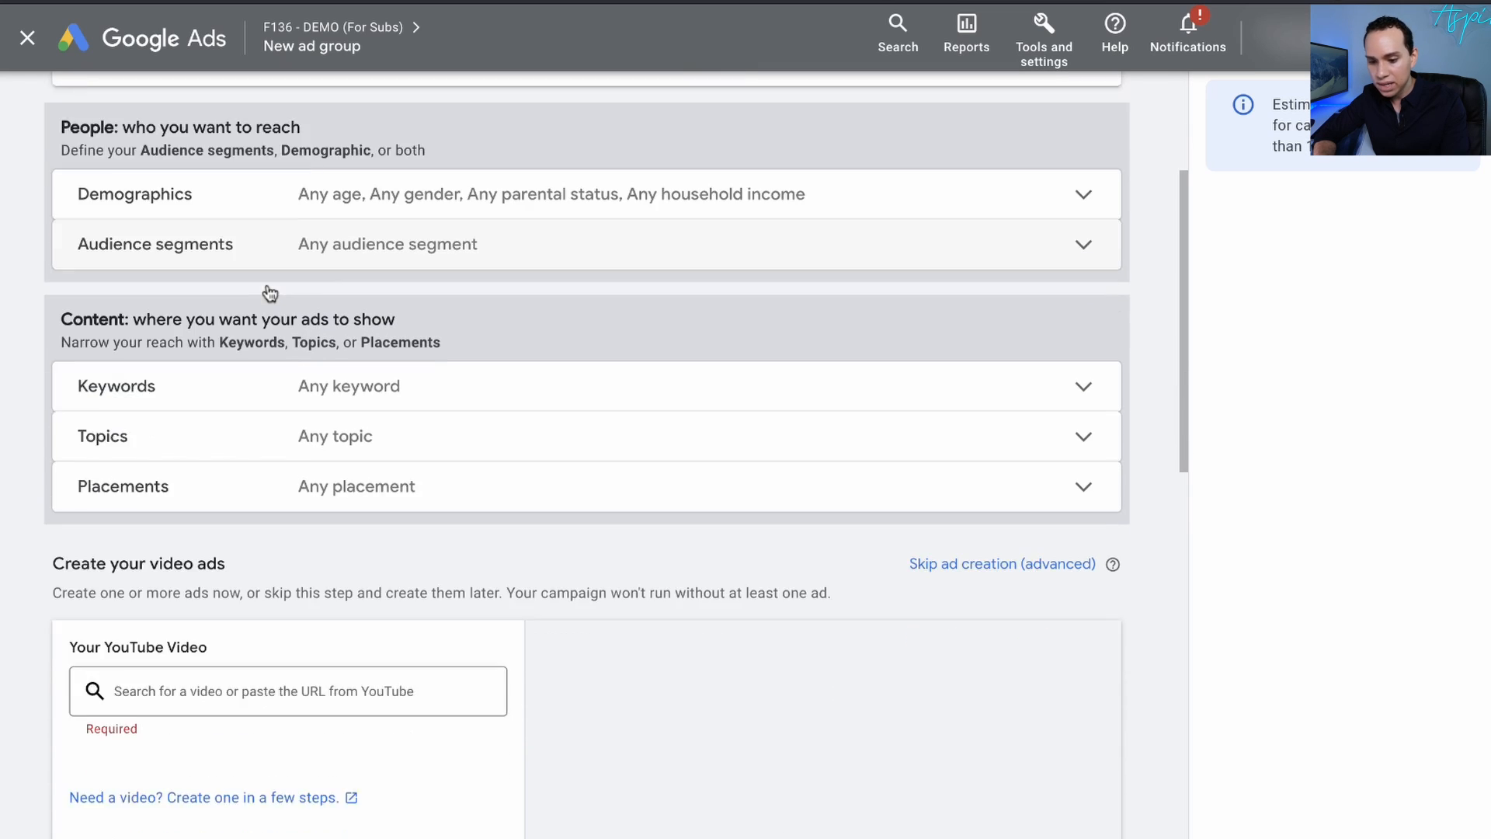
click(316, 357)
scroll(360, 366, down, 4)
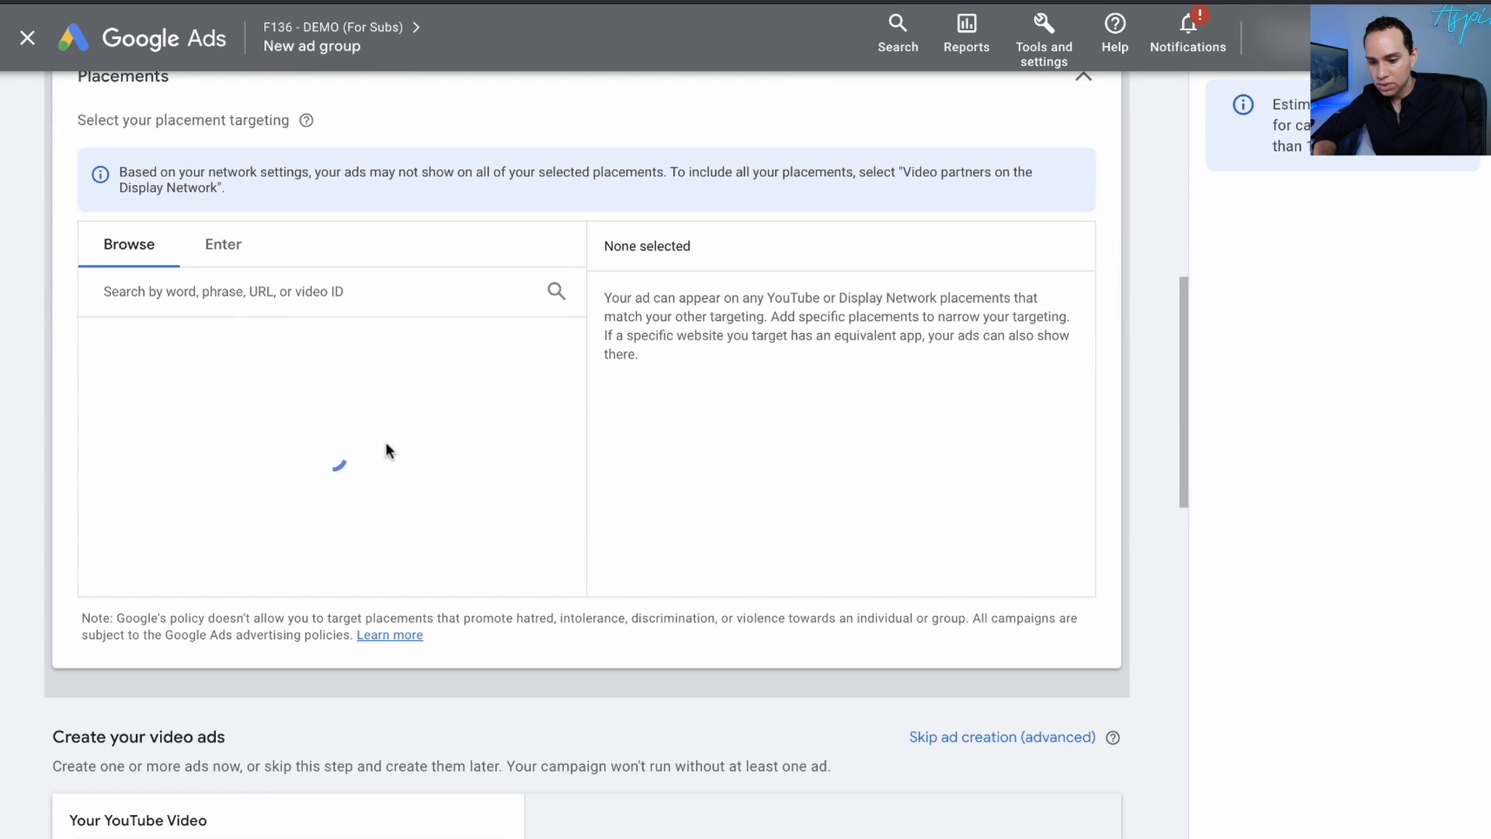
click(292, 349)
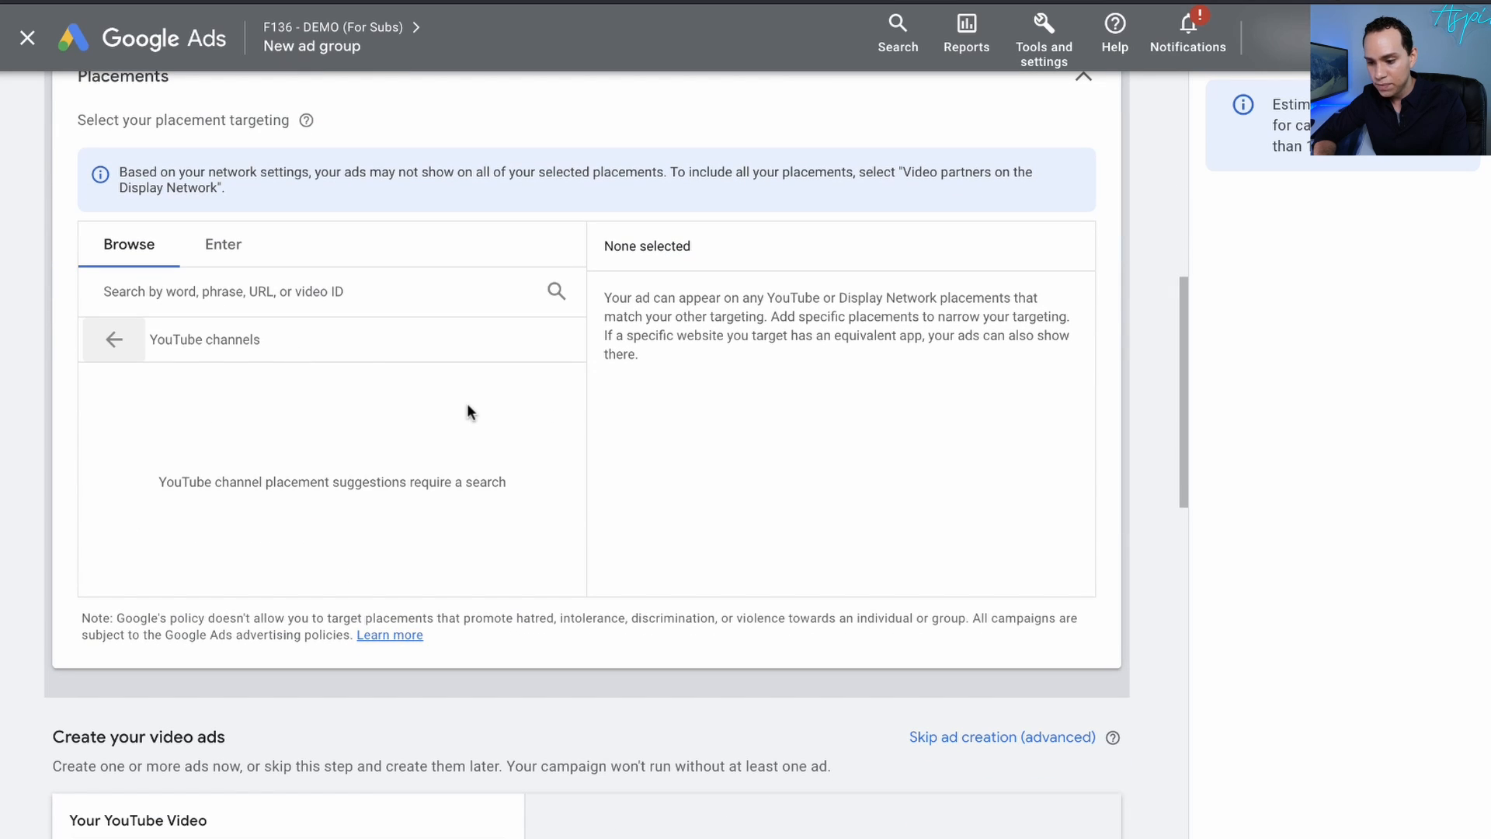
- Switch to YouTube, copy the link of the Consulting Success channel's videos page and return to Google Ads
key(ctrl+Right)
click(831, 310)
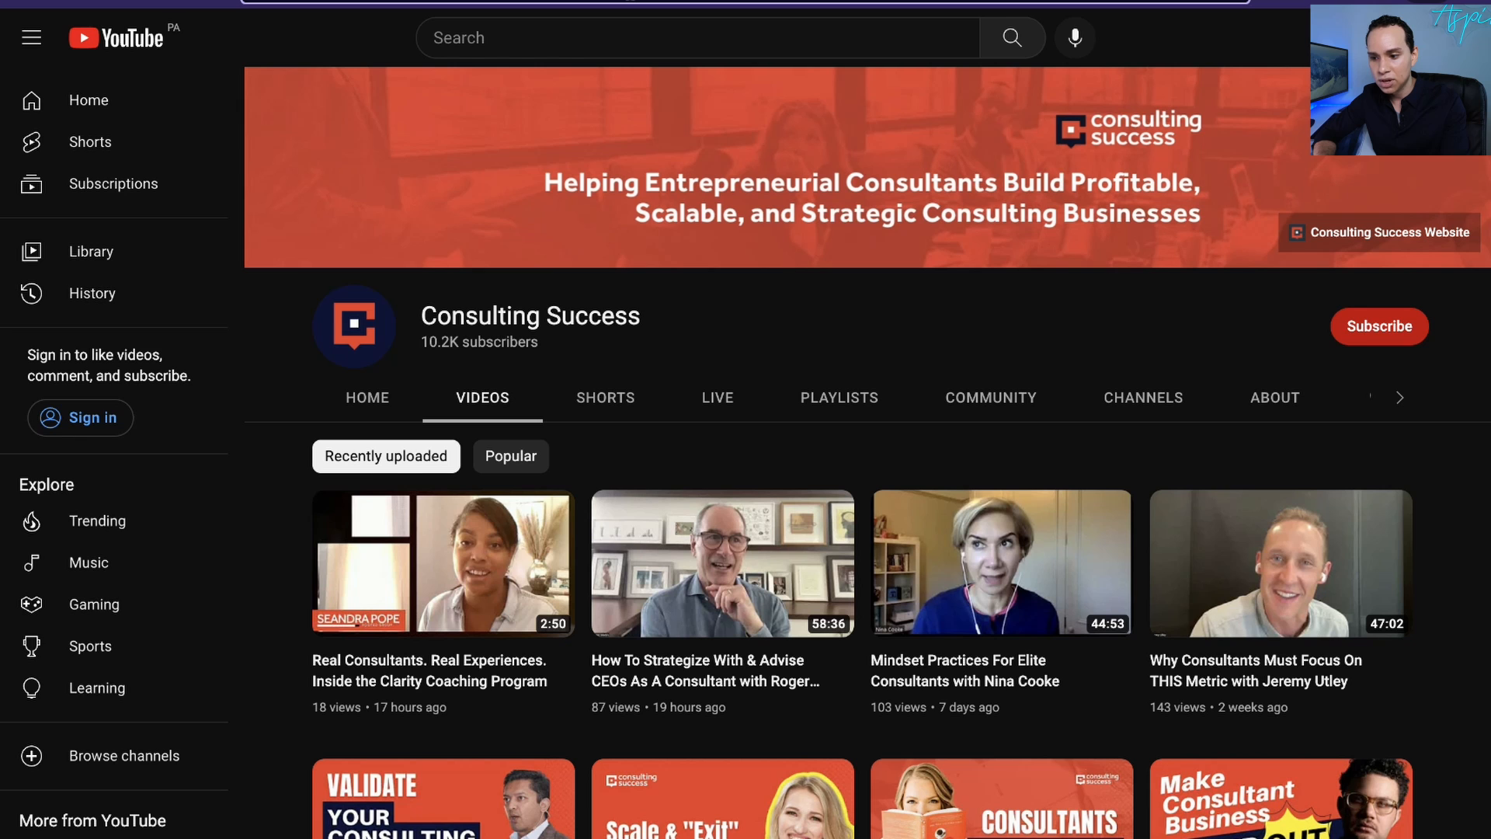
key(ctrl+Left)
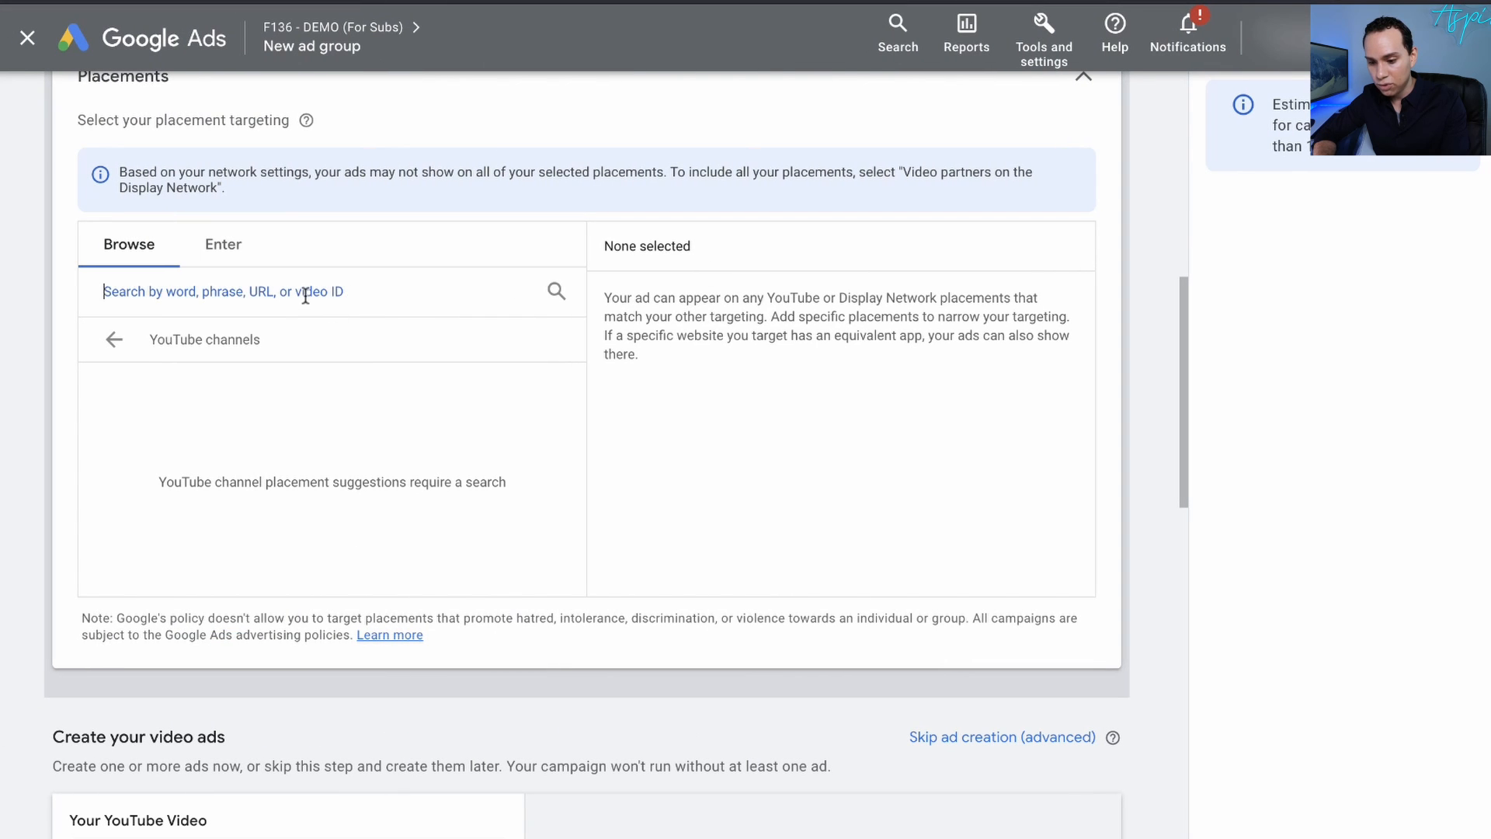
text(https://www.youtube.com/user/ConsultingSuccessTV/videos)
drag(430, 292, 475, 291)
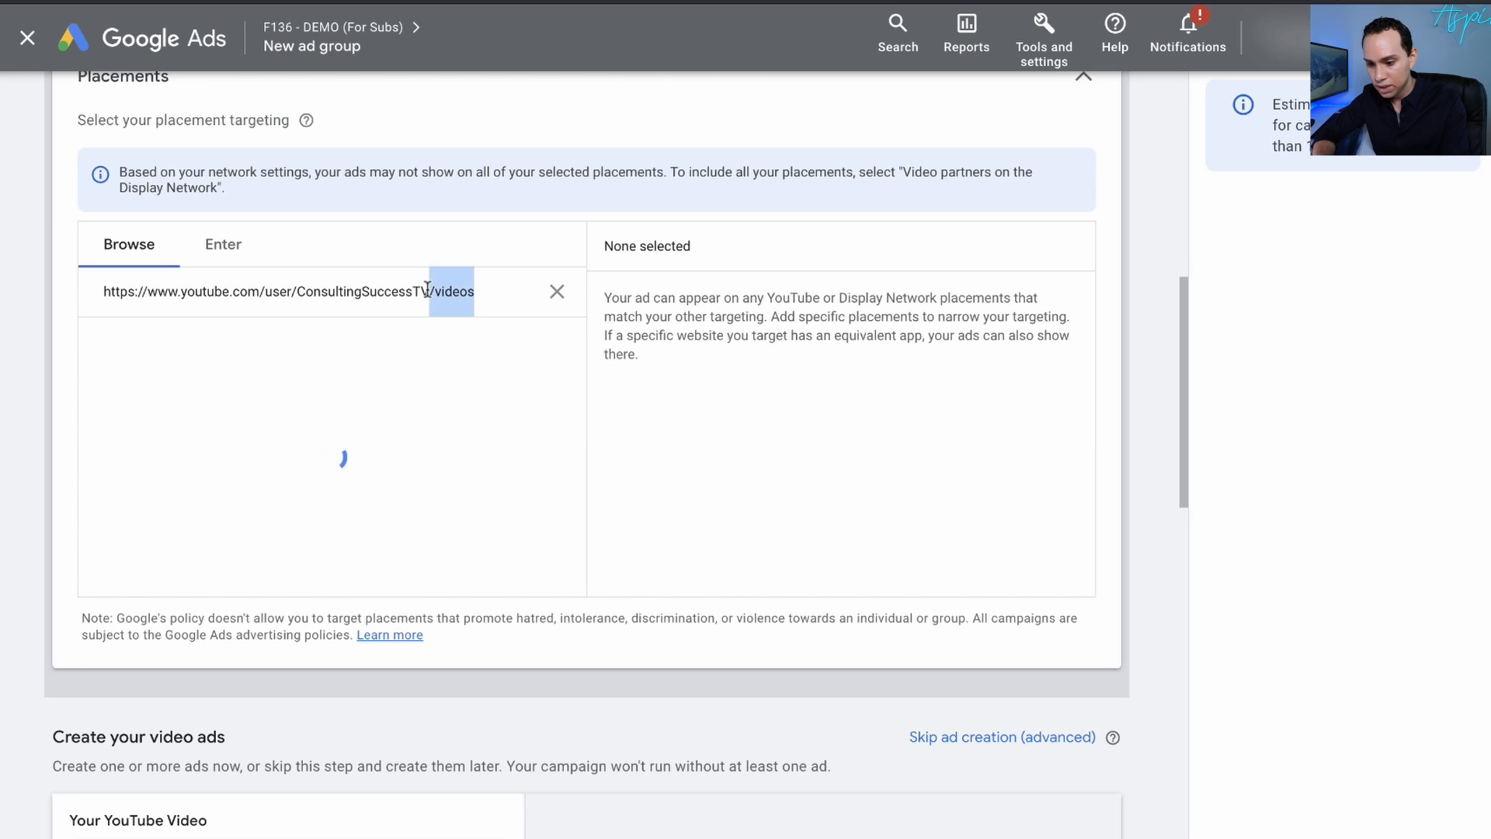
key(BackSpace)
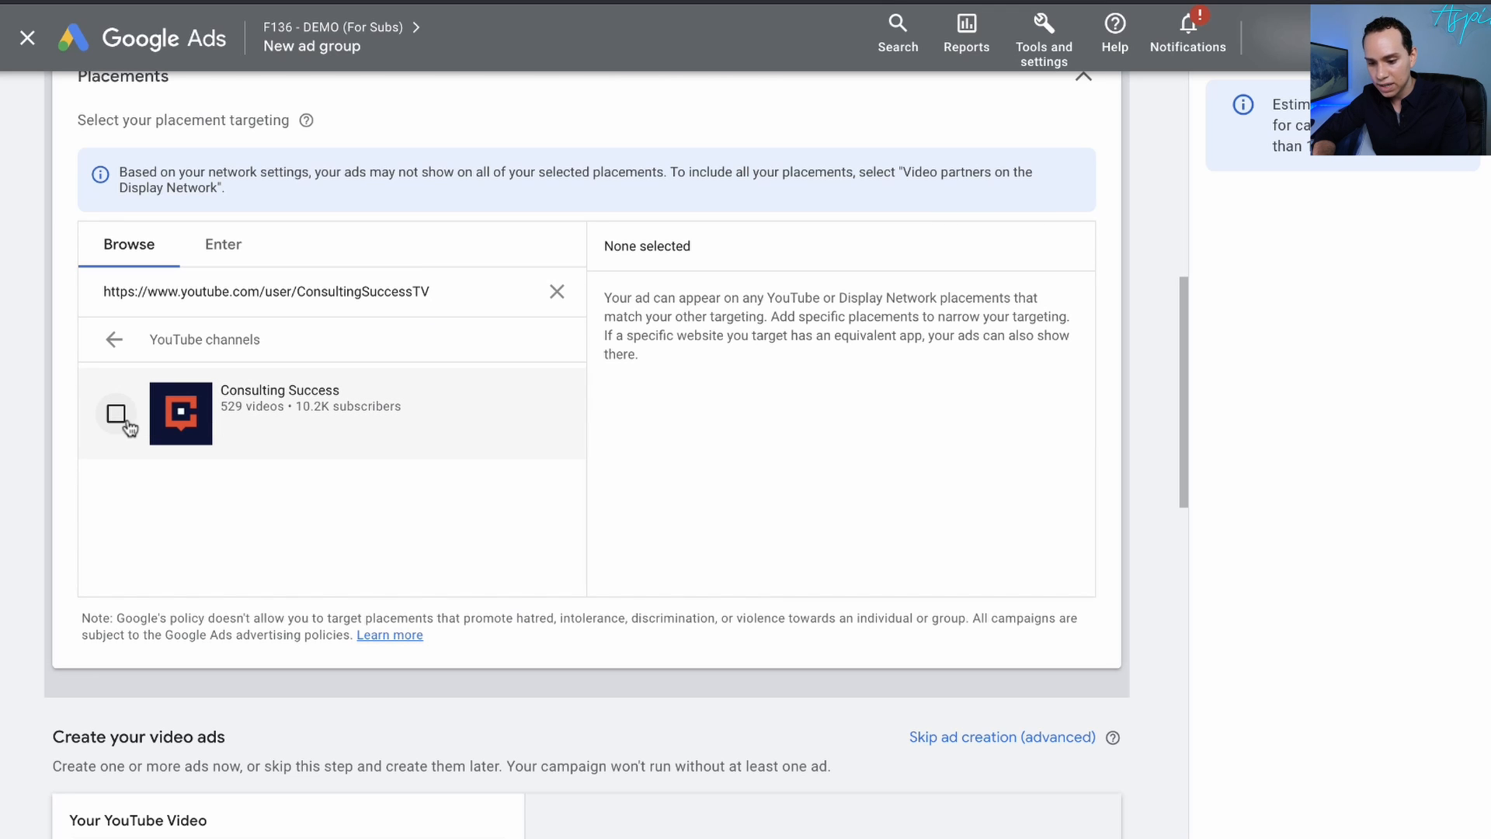
click(116, 413)
scroll(761, 528, up, 2)
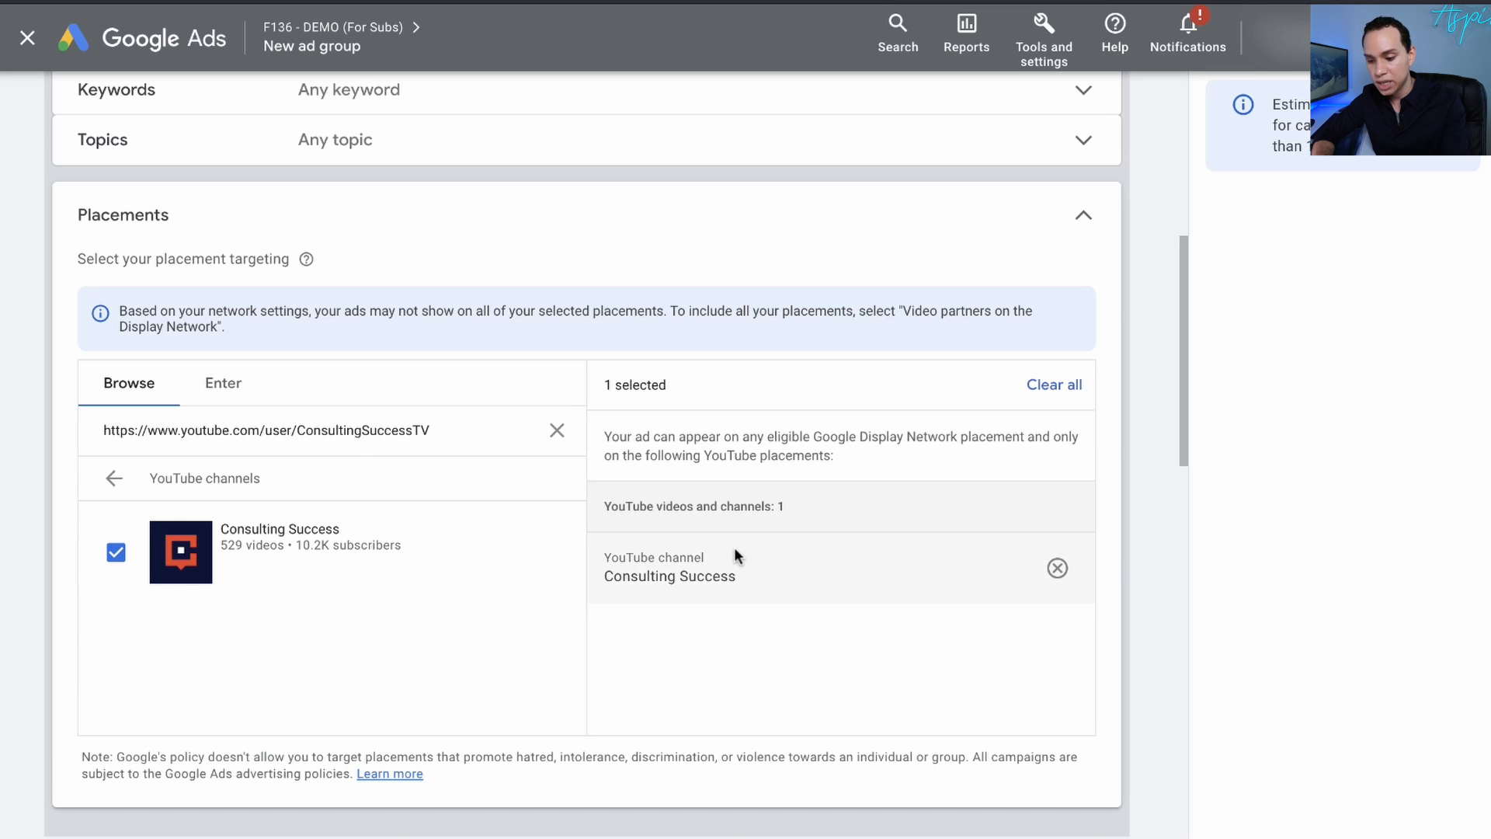
- Skip creating video ads for the Consulting Success ad group
scroll(734, 547, down, 4)
click(1001, 560)
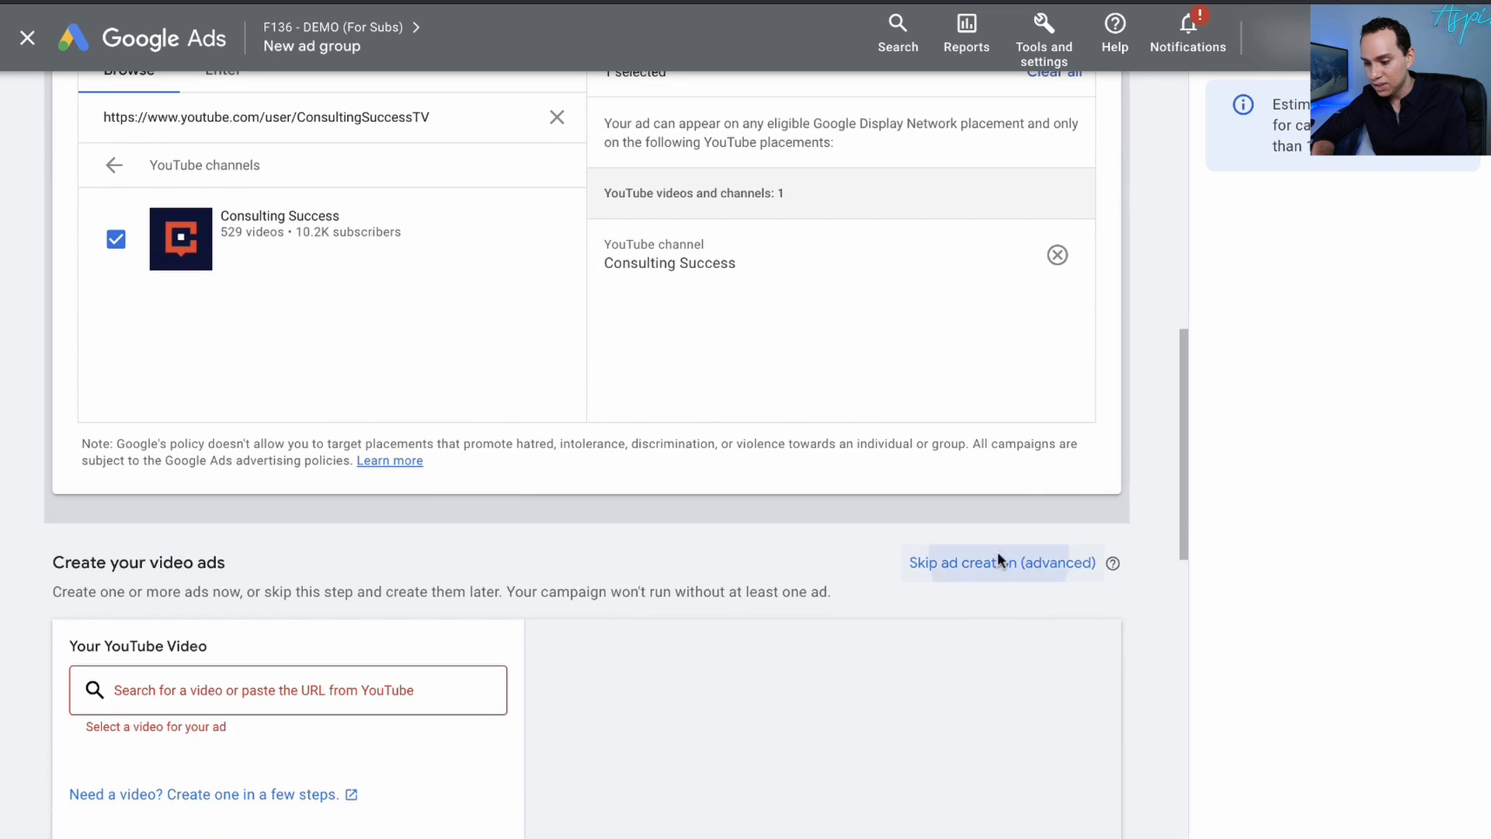
click(952, 498)
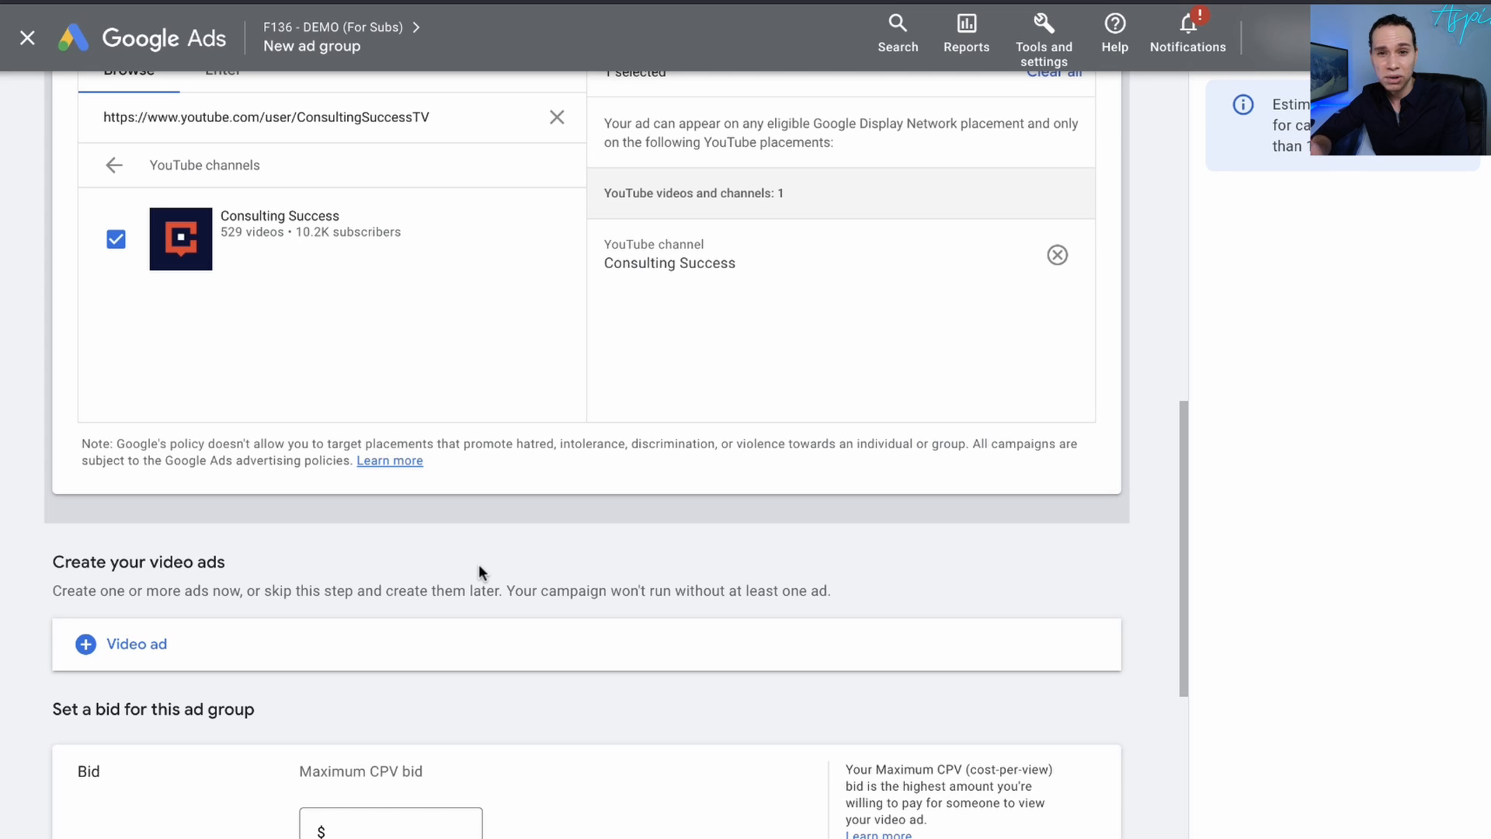
- Set the maximum CPV bid to $0.10 and save the ad group with the In-feed video ad format
scroll(466, 574, down, 3)
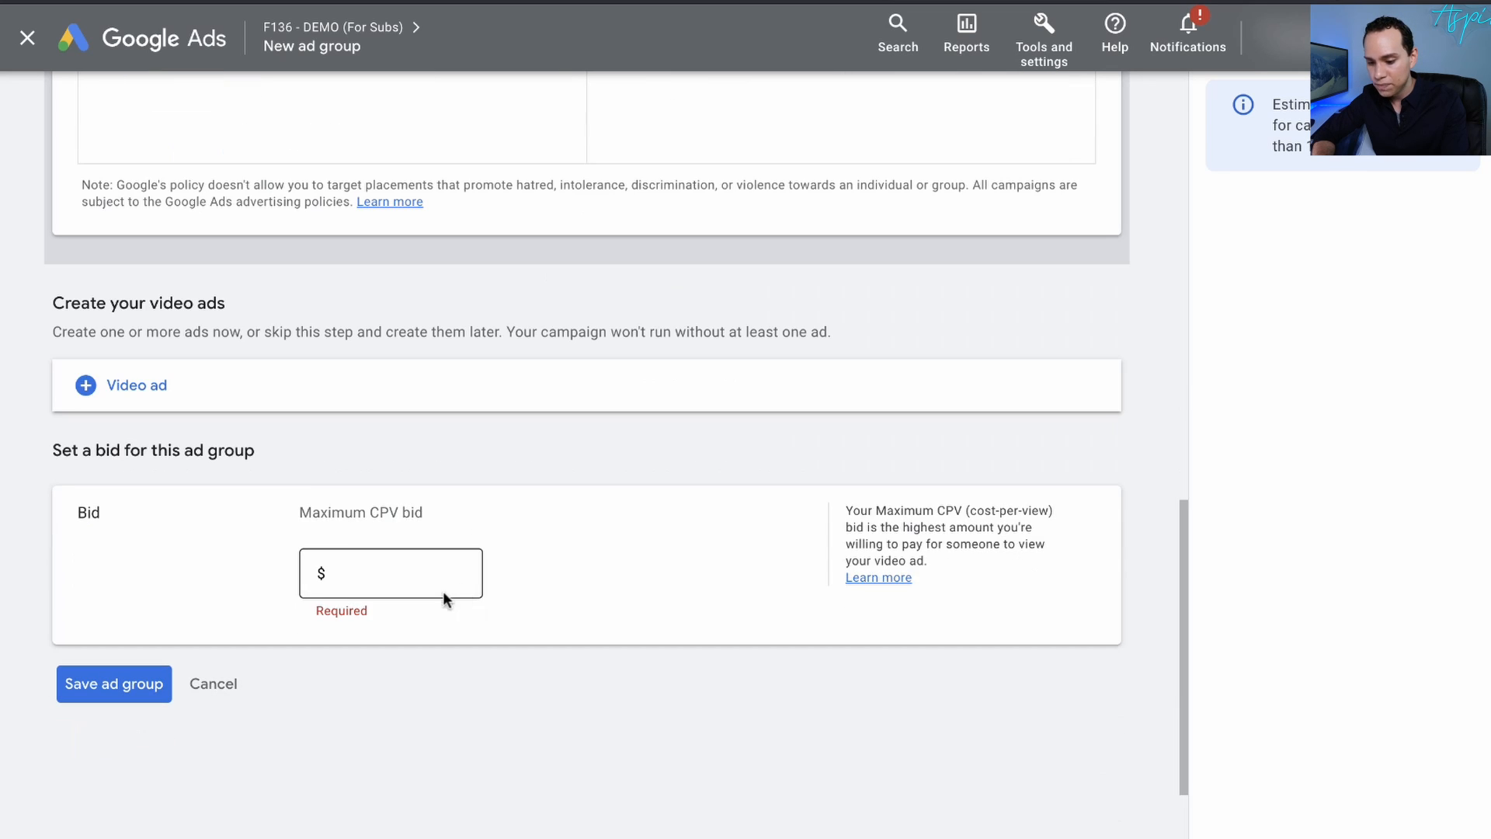
click(439, 581)
text(0.10)
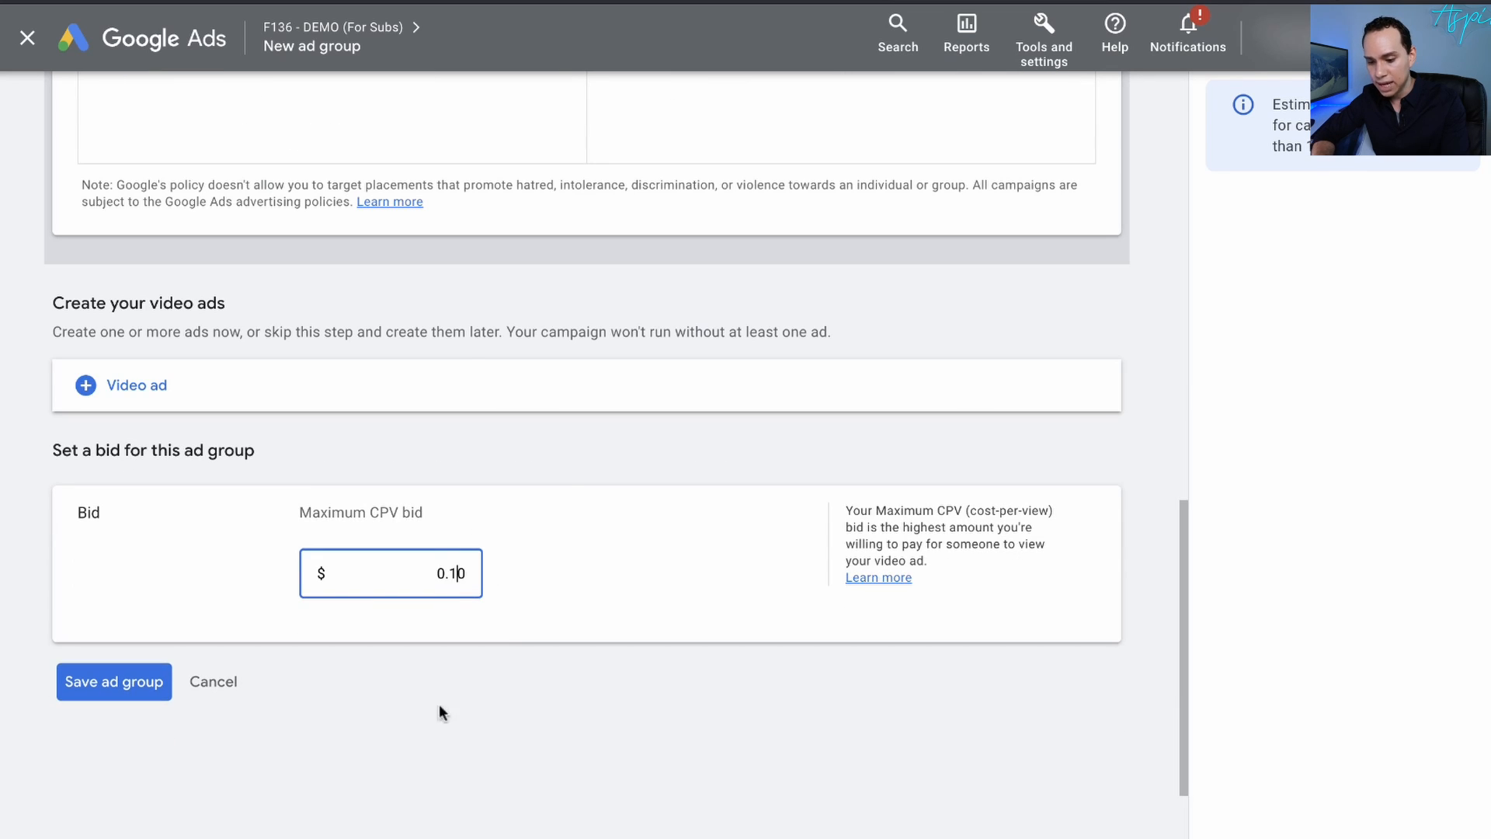
click(116, 677)
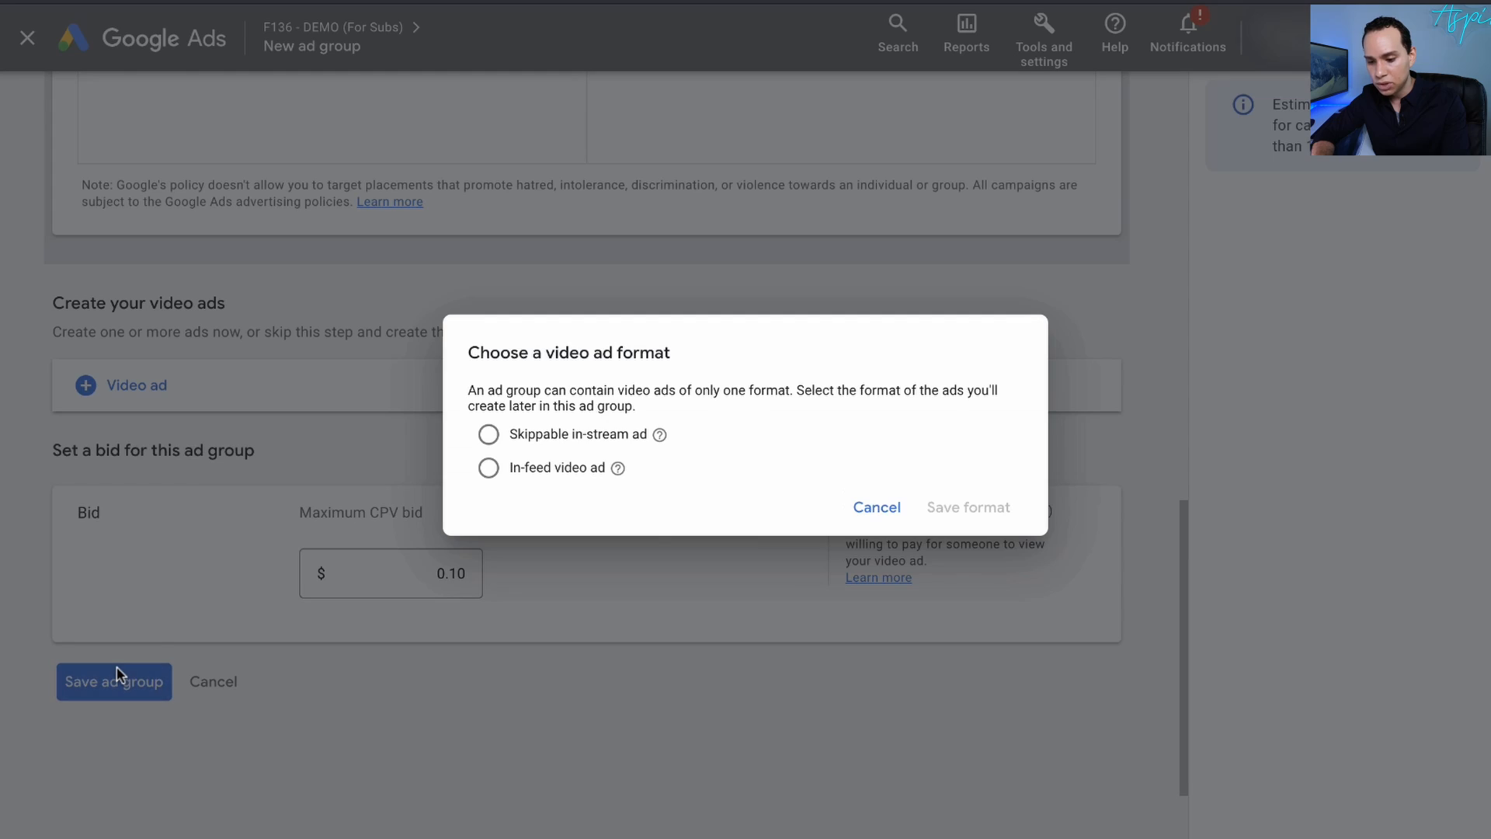
click(556, 473)
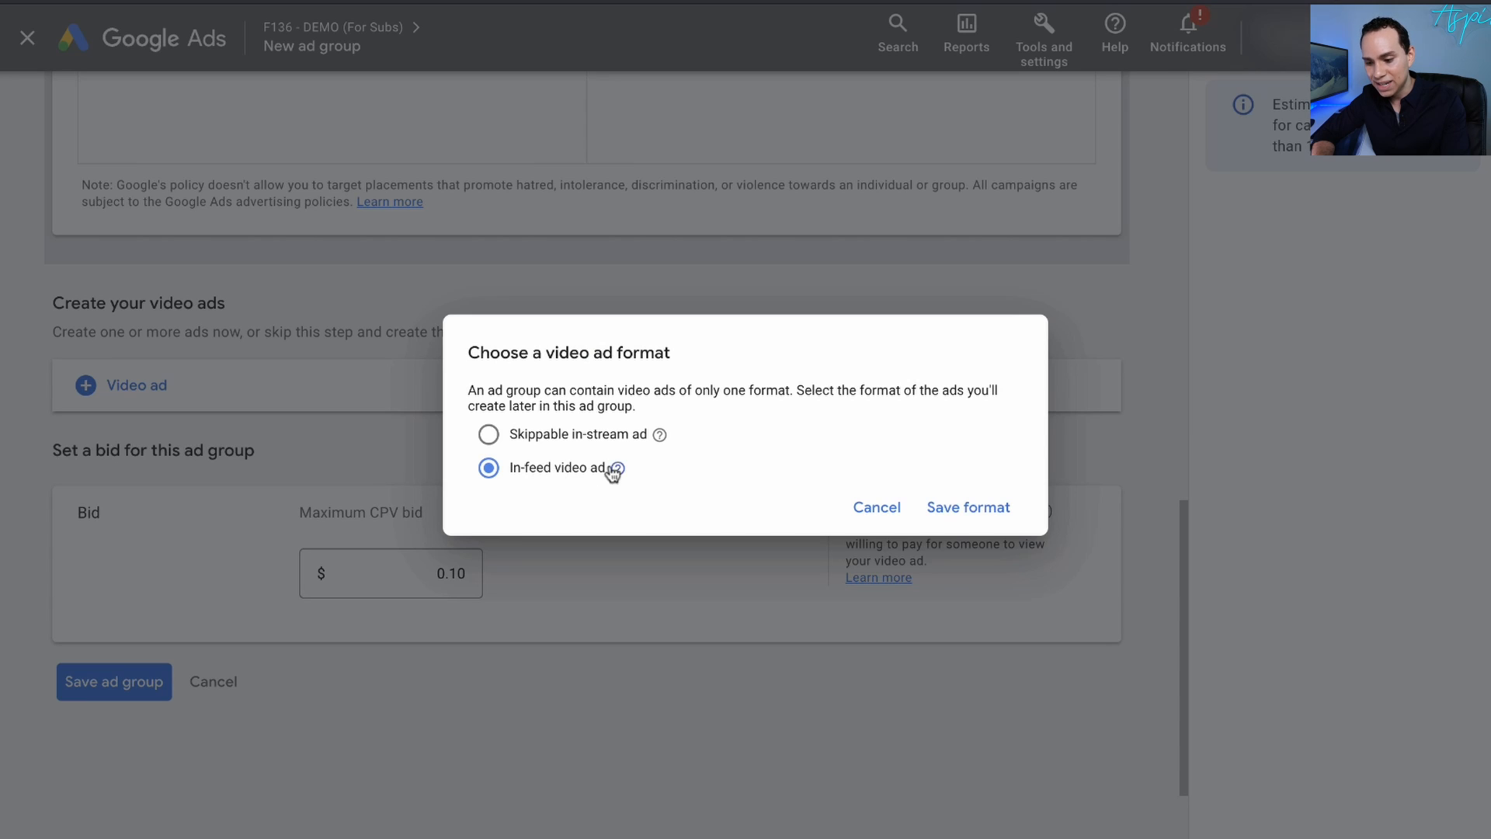
click(969, 508)
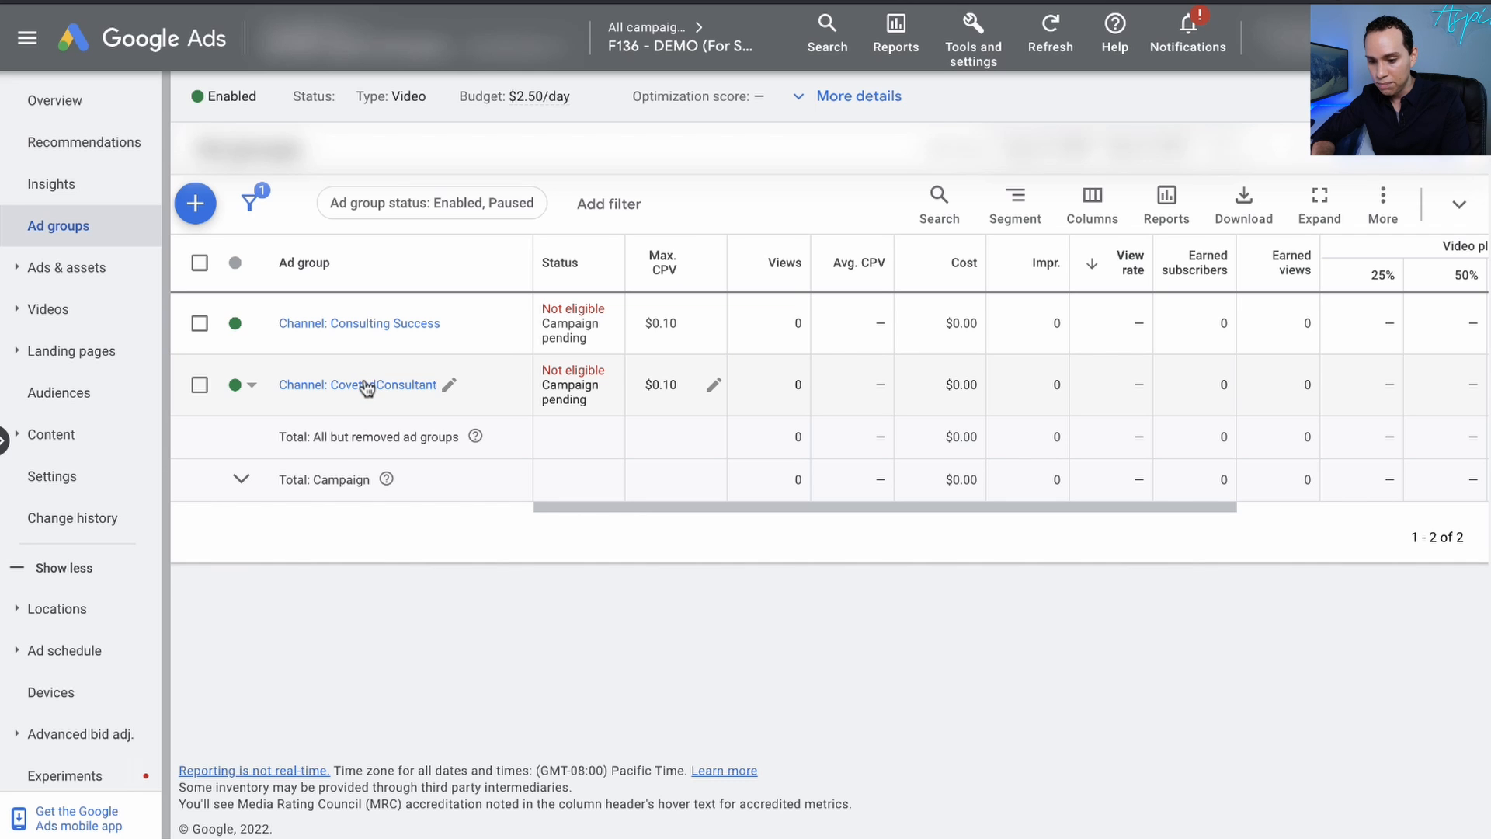
- Open the "Channel: CovetedConsultant" ad group and copy both of its ads, P18-H1T1 and P26-H1T1
click(366, 386)
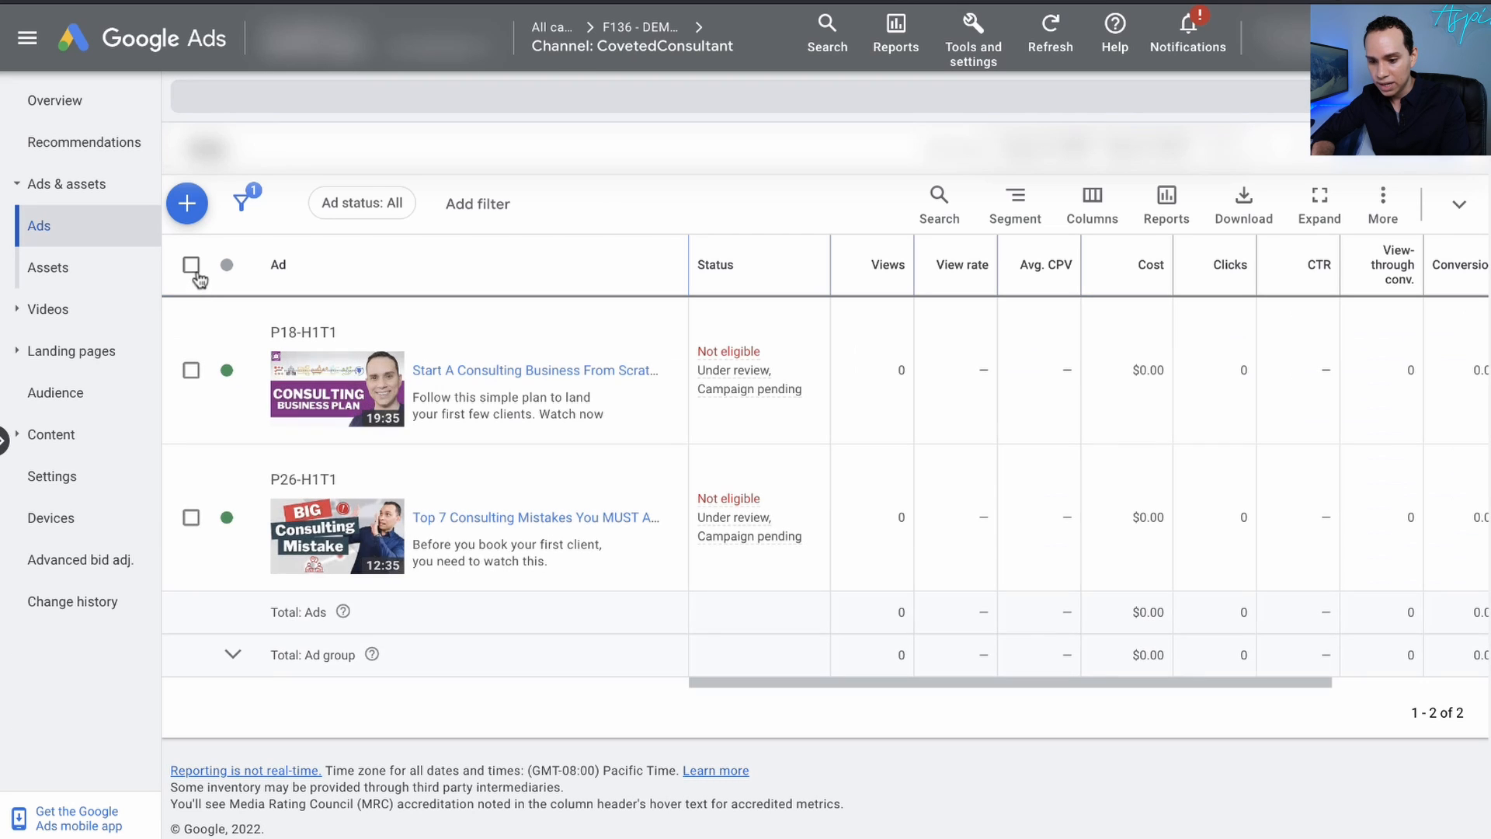
click(191, 265)
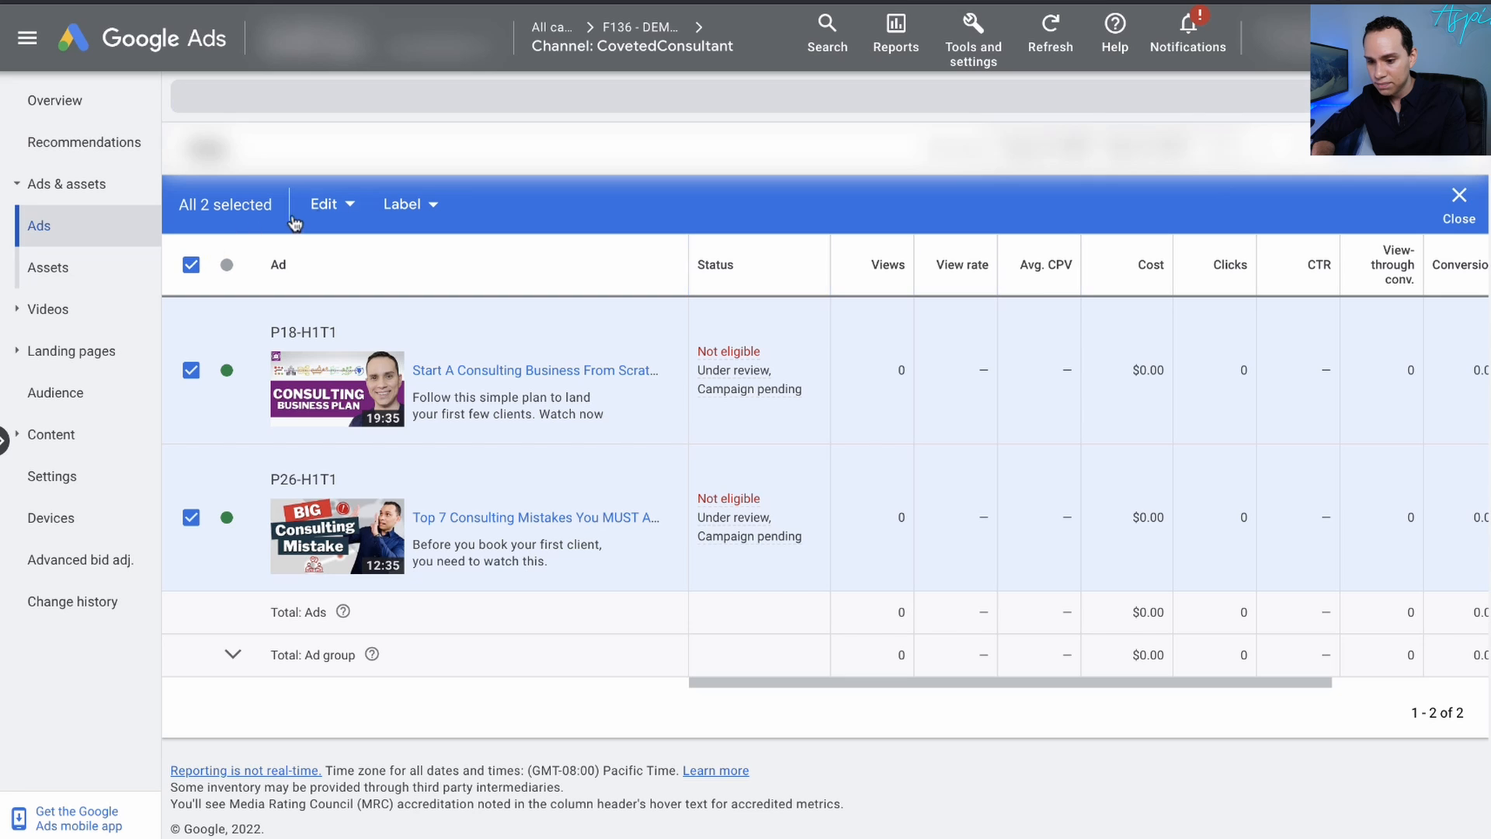
click(339, 204)
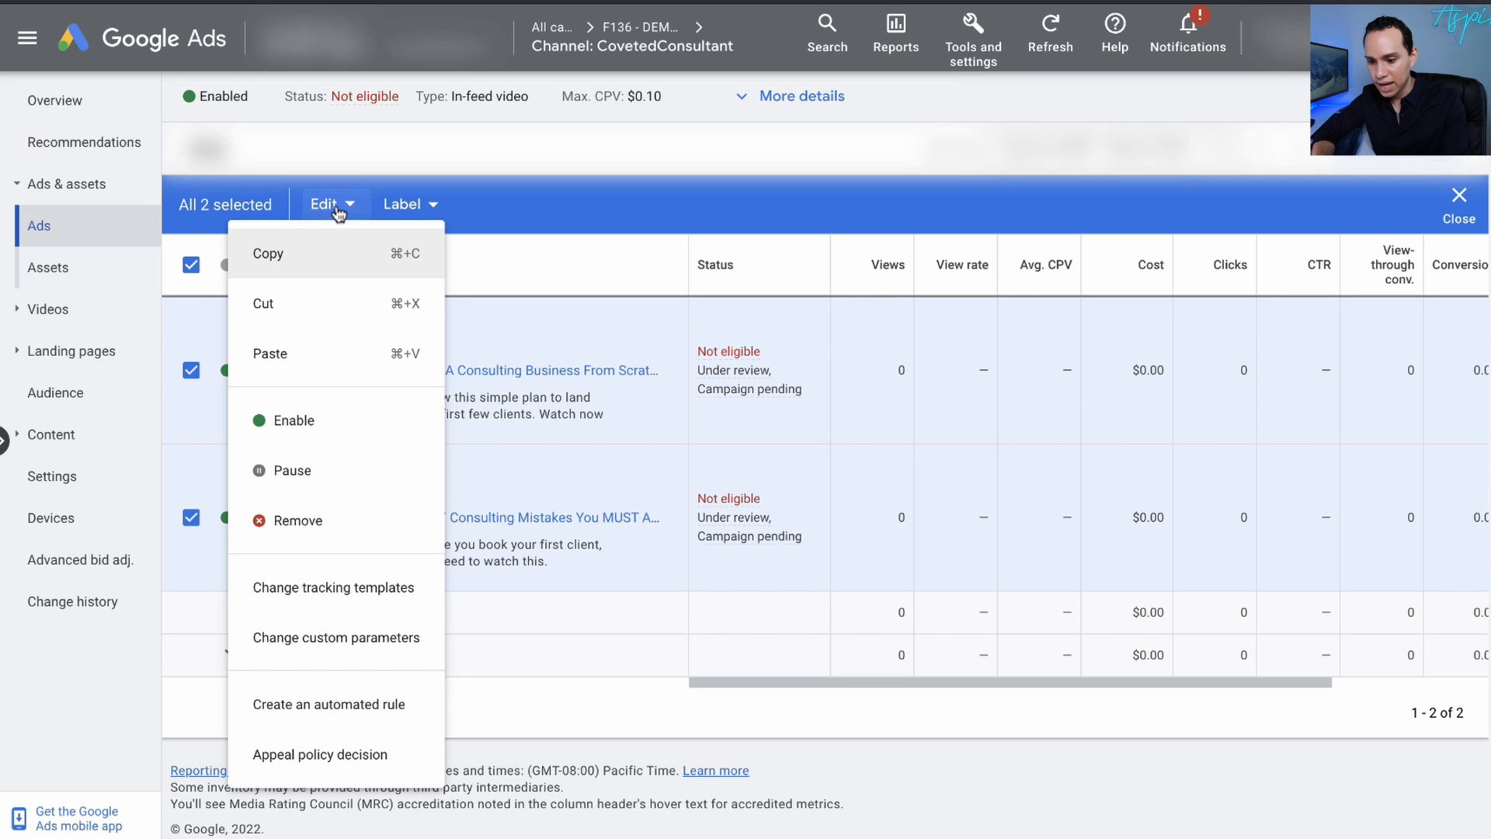
click(308, 256)
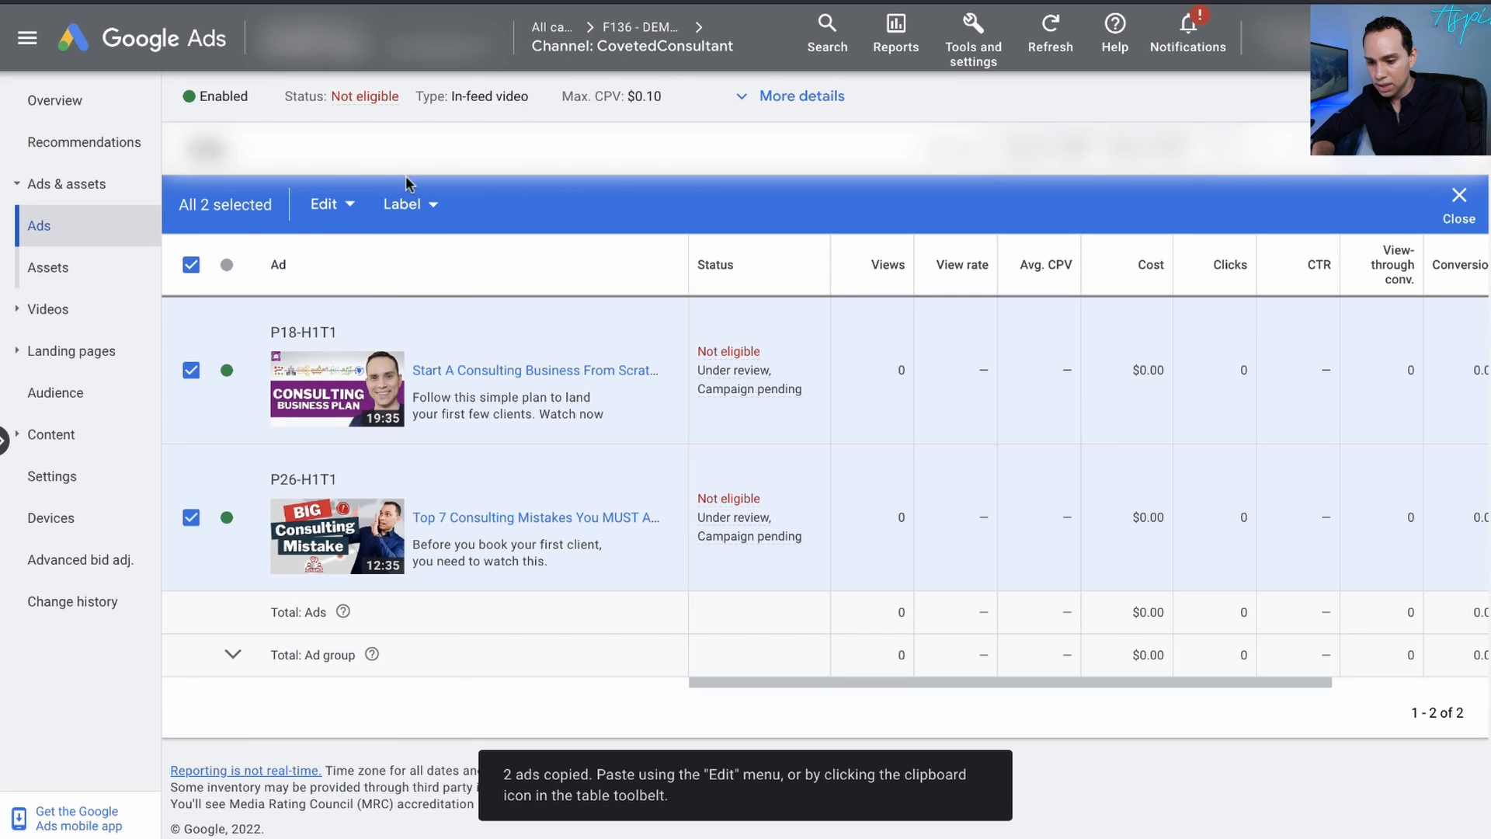
- Paste the two copied ads into the "Channel: Consulting Success" ad group and return to the campaign's ad group list
key(alt+Left)
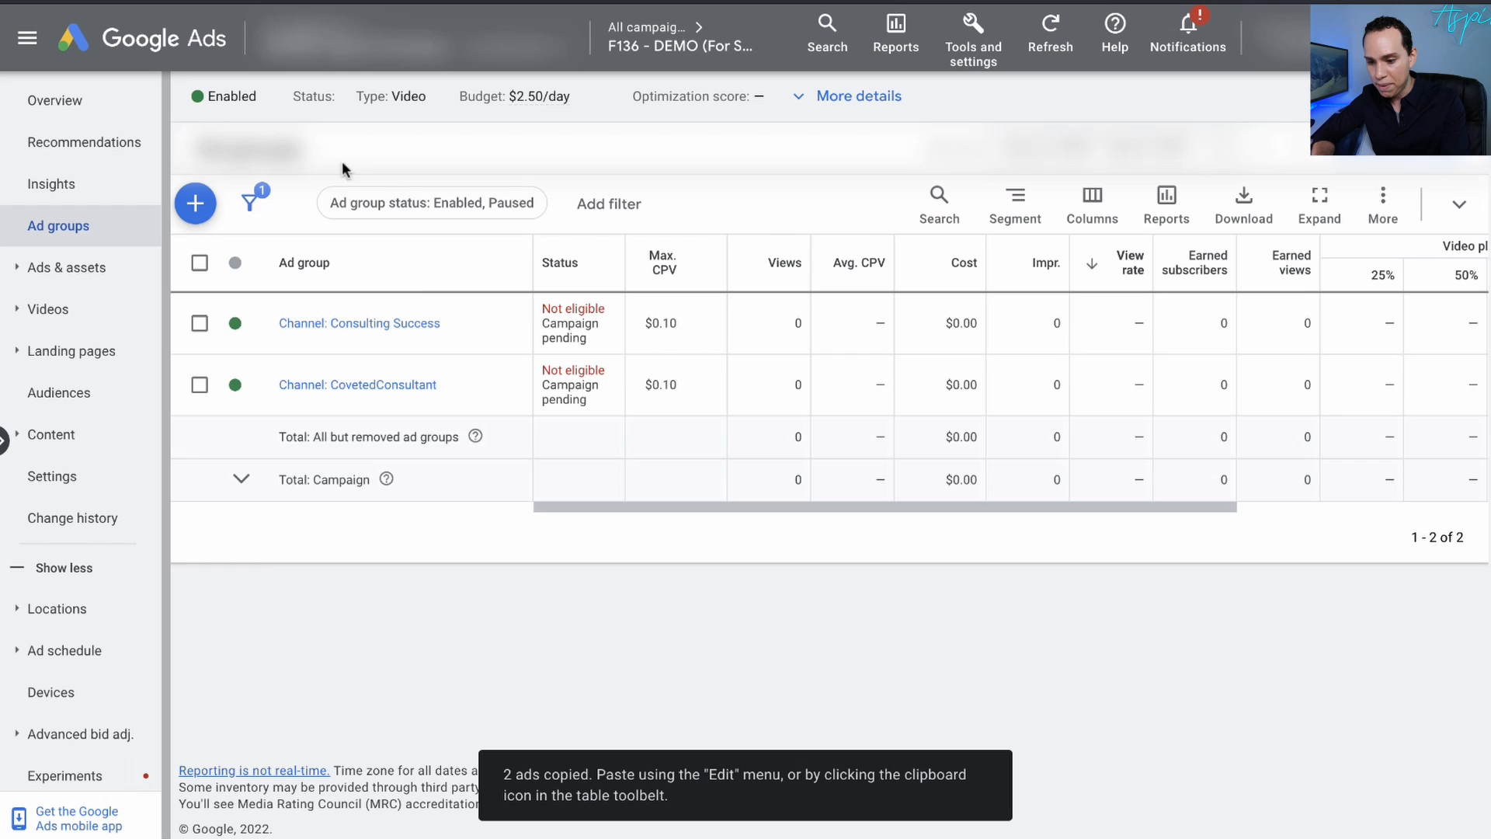
click(351, 325)
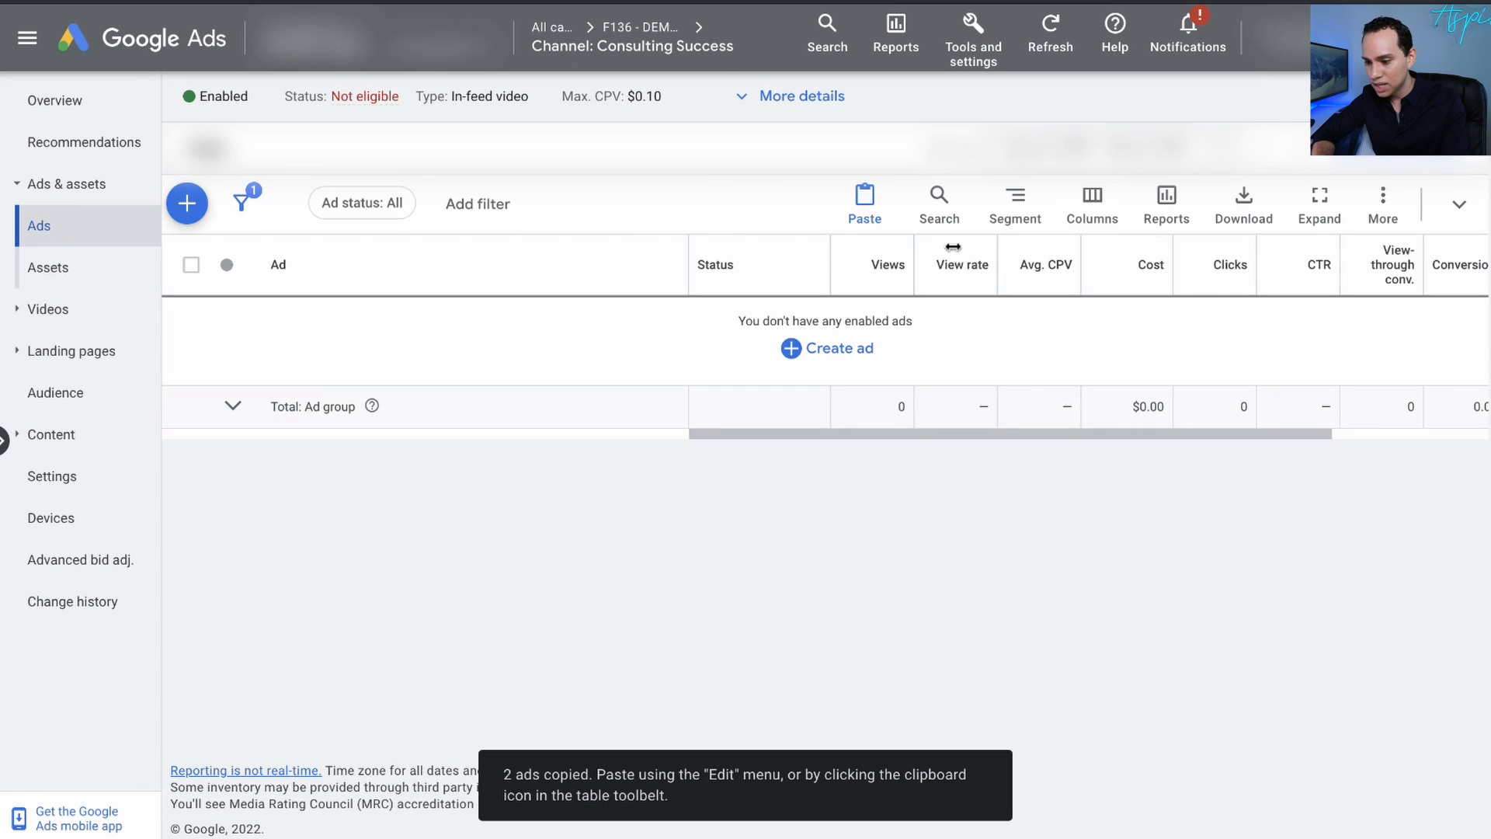
click(866, 204)
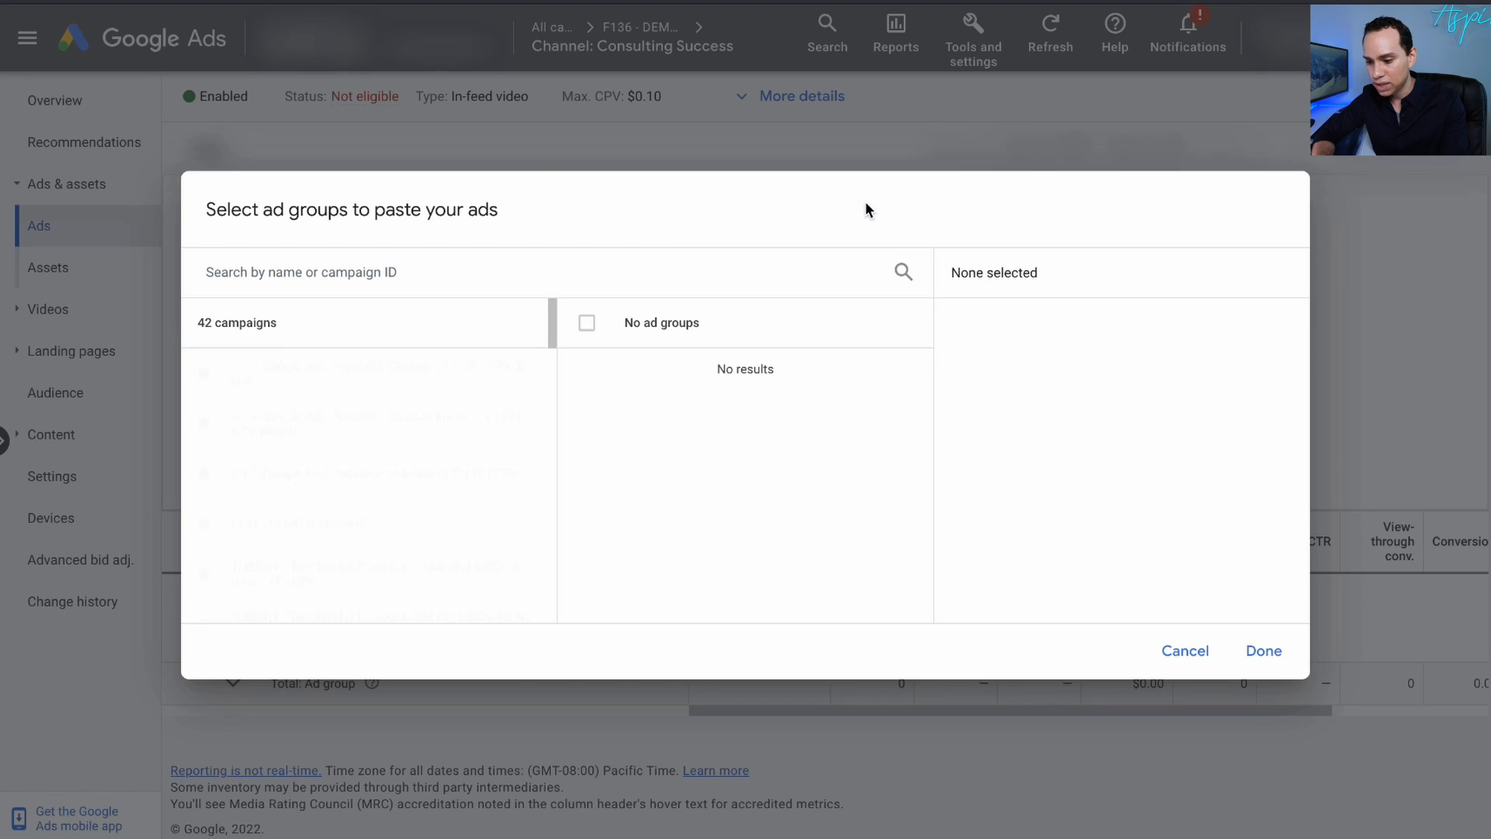
click(1265, 653)
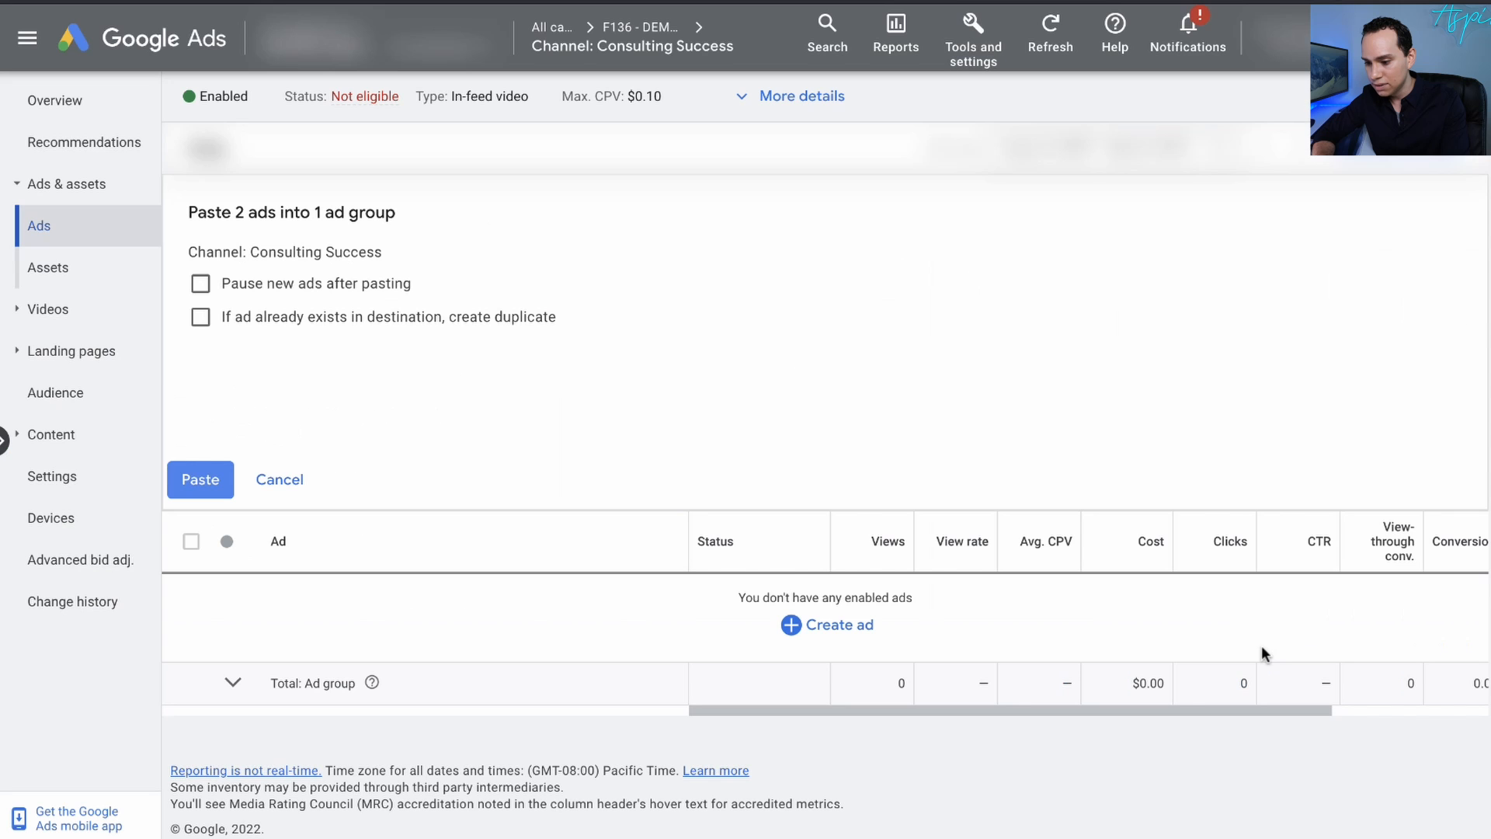
click(208, 477)
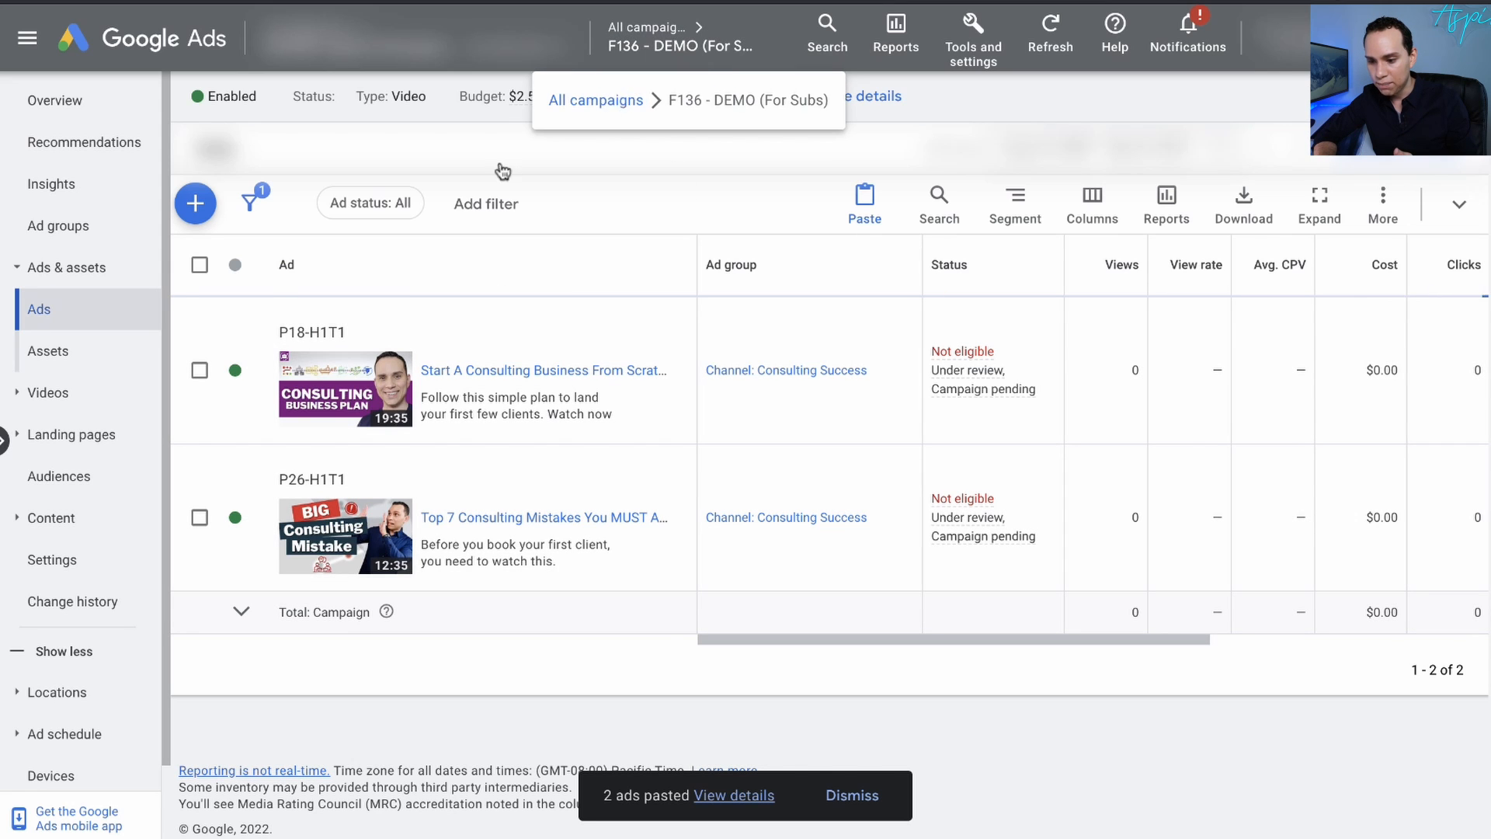
click(66, 225)
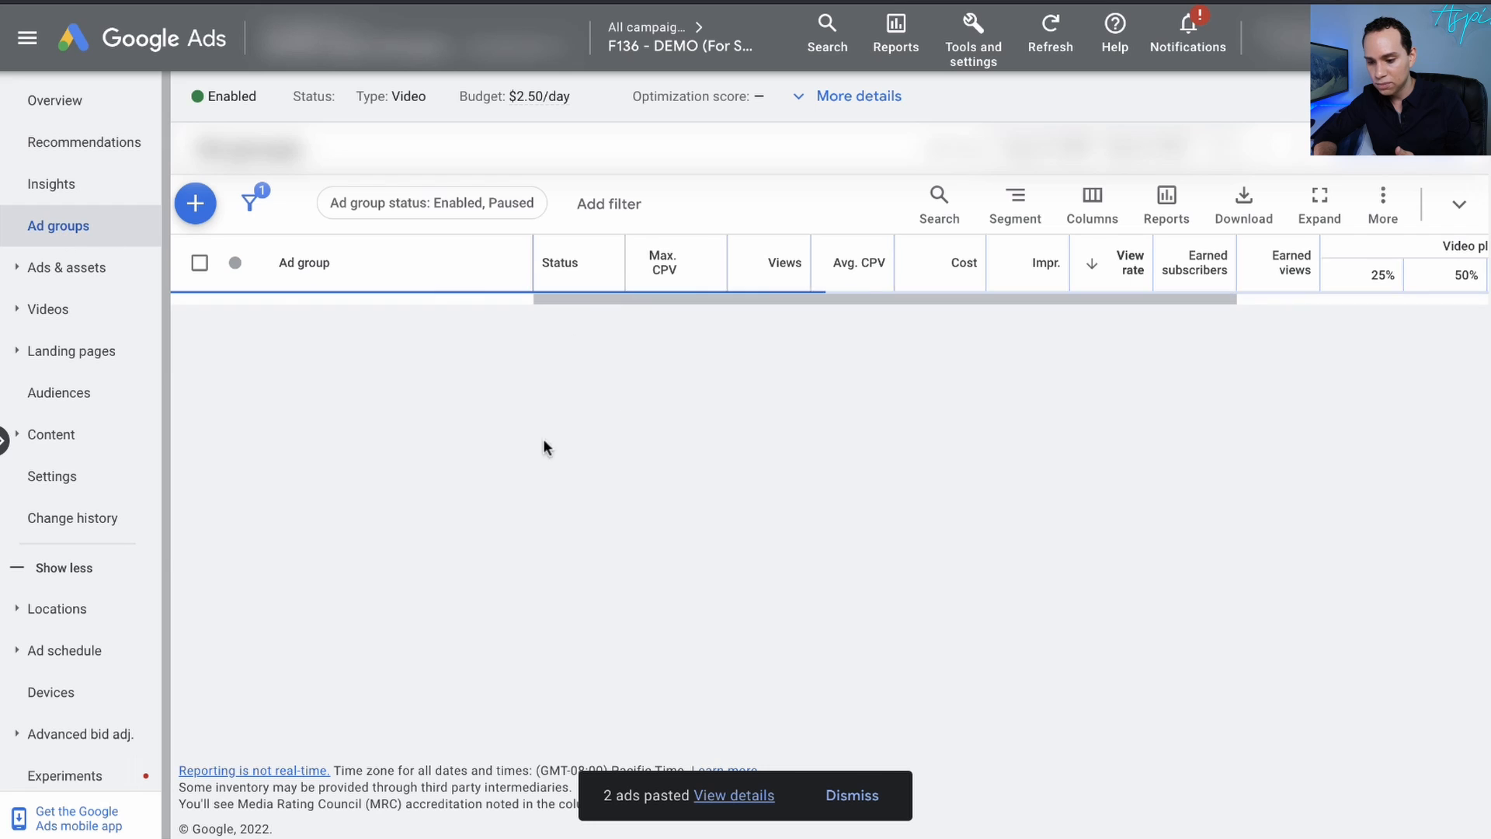